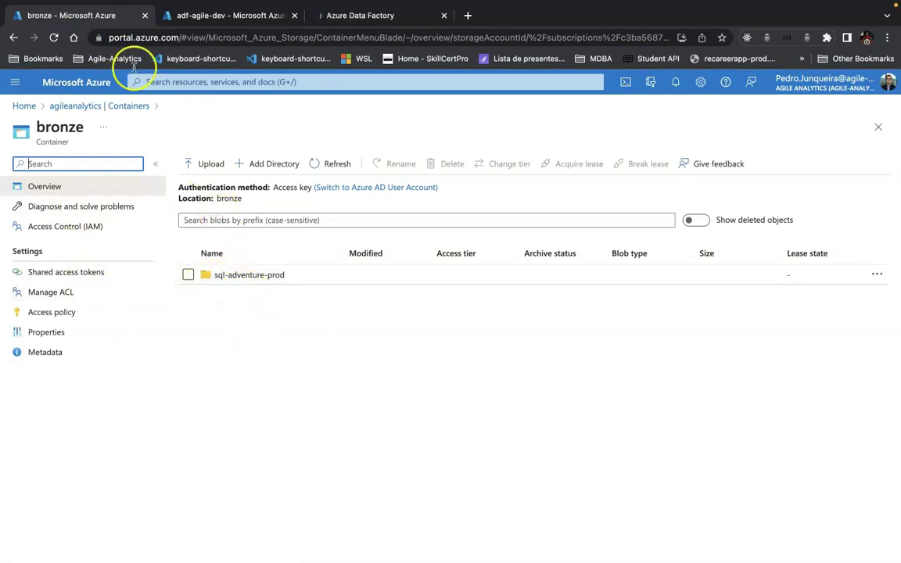
# Browse the bronze container through sql-adventure-prod, SalesLT and Address to view the parquet file, and return to the container list
pyautogui.click(121, 105)
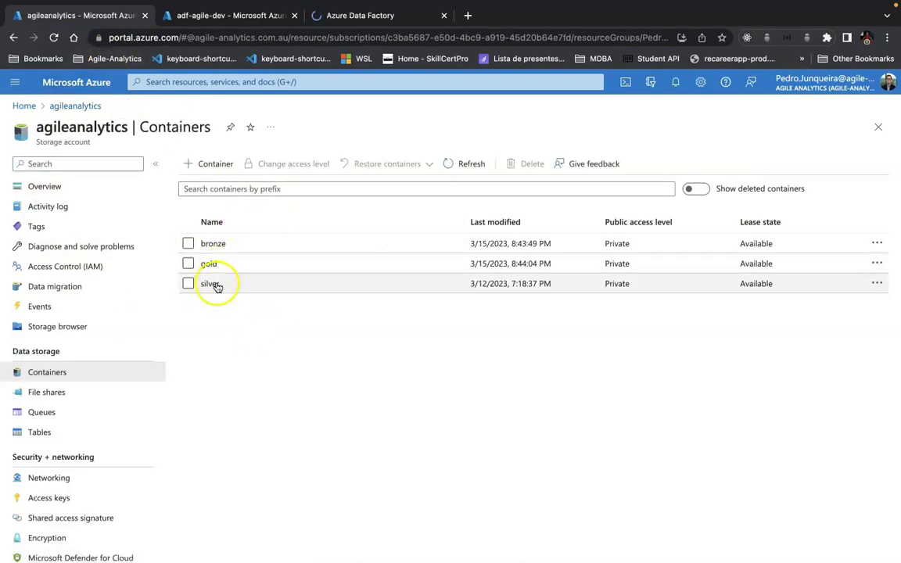
pyautogui.click(220, 243)
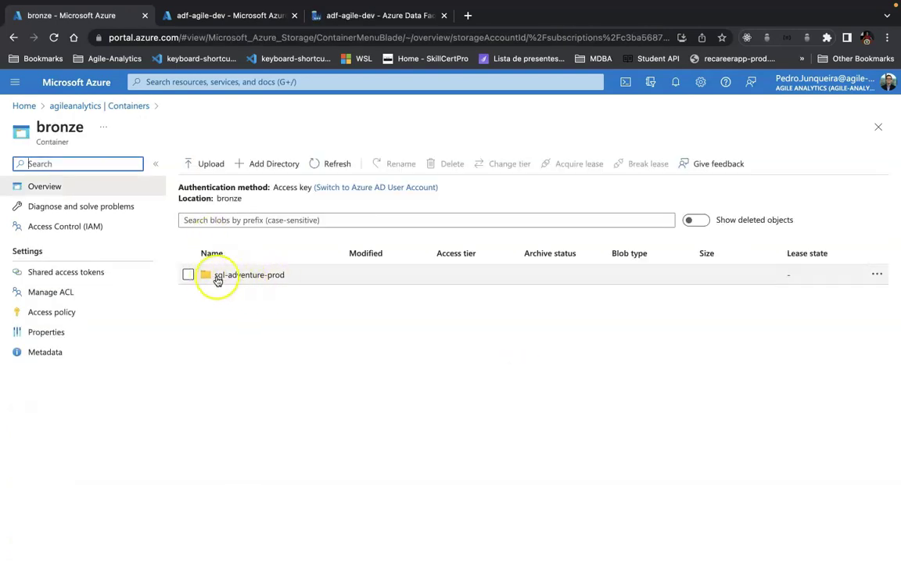
pyautogui.click(269, 278)
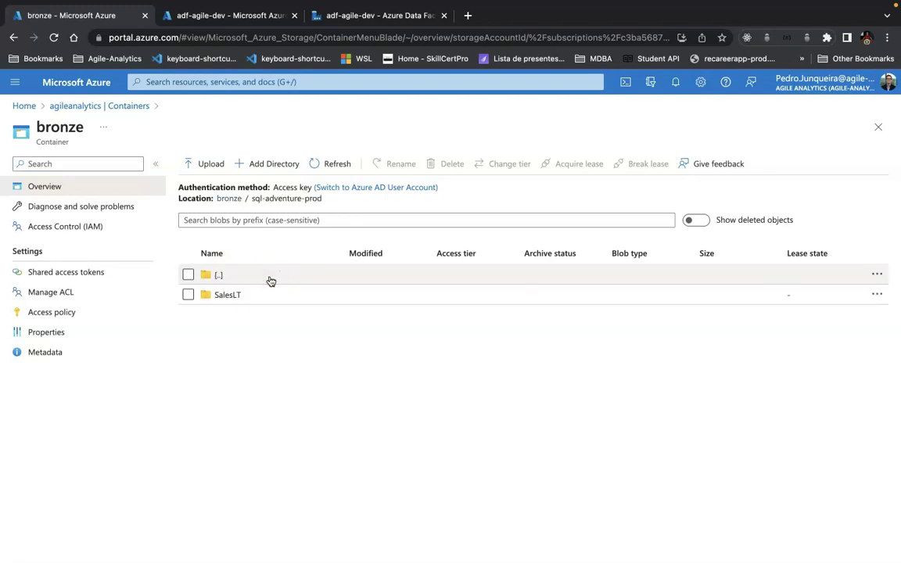
pyautogui.click(225, 295)
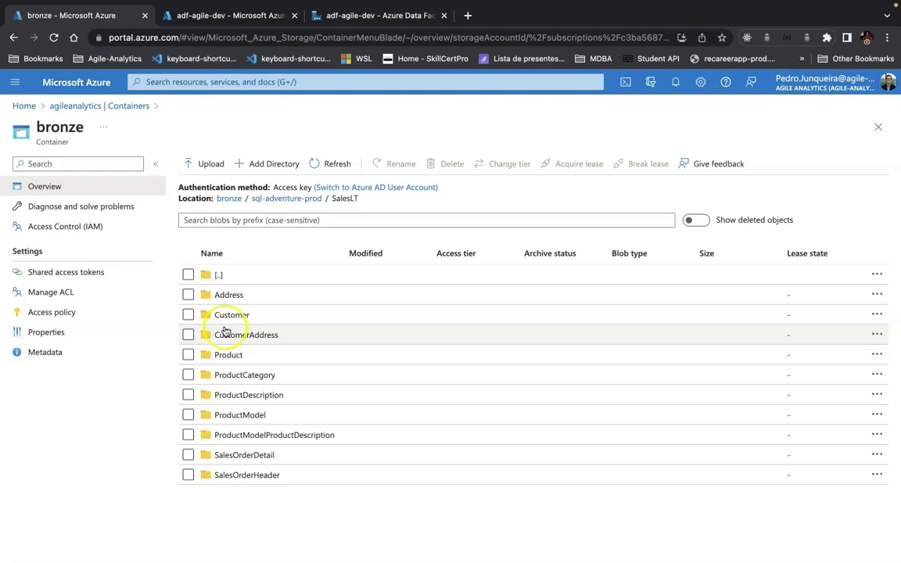
pyautogui.click(224, 295)
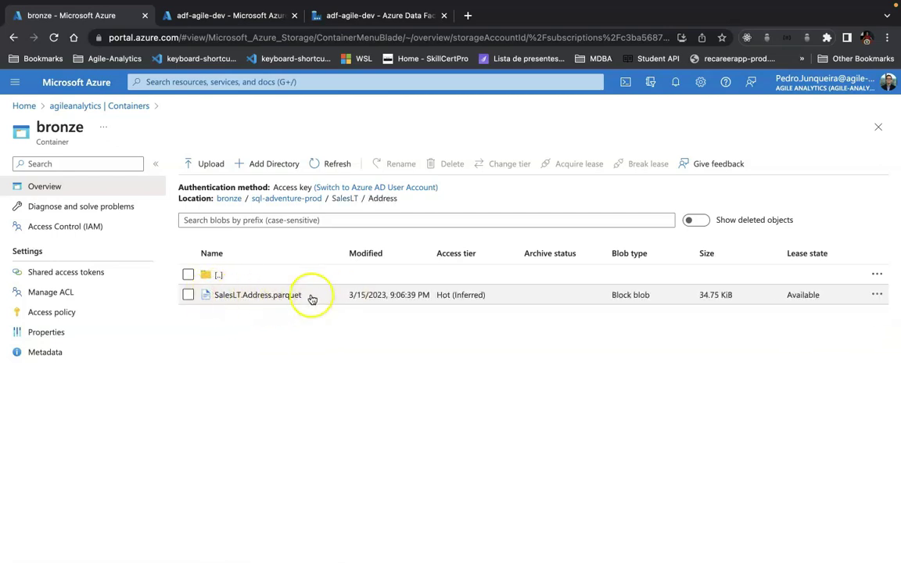
pyautogui.click(12, 38)
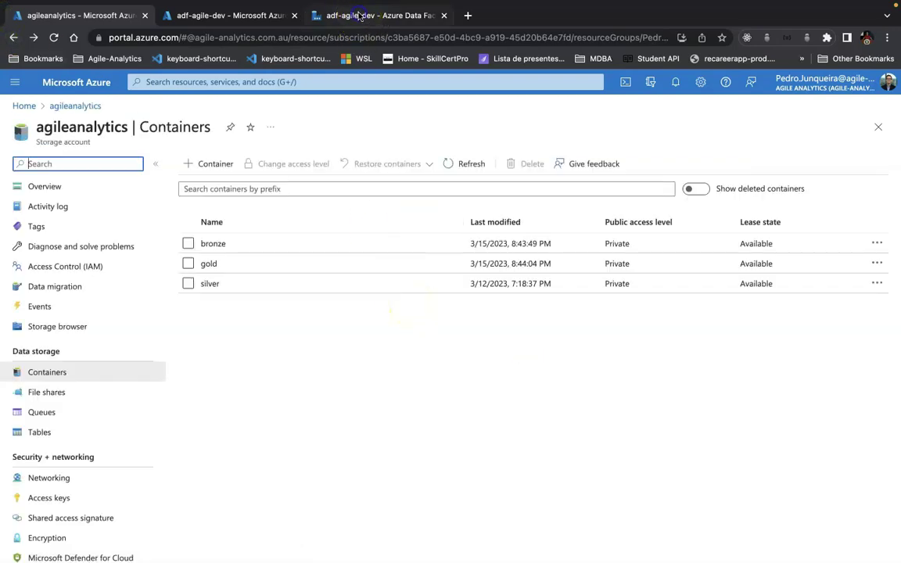
# Leave the browser for the desktop and launch Azure Data Studio through a search for "azure"
pyautogui.click(359, 16)
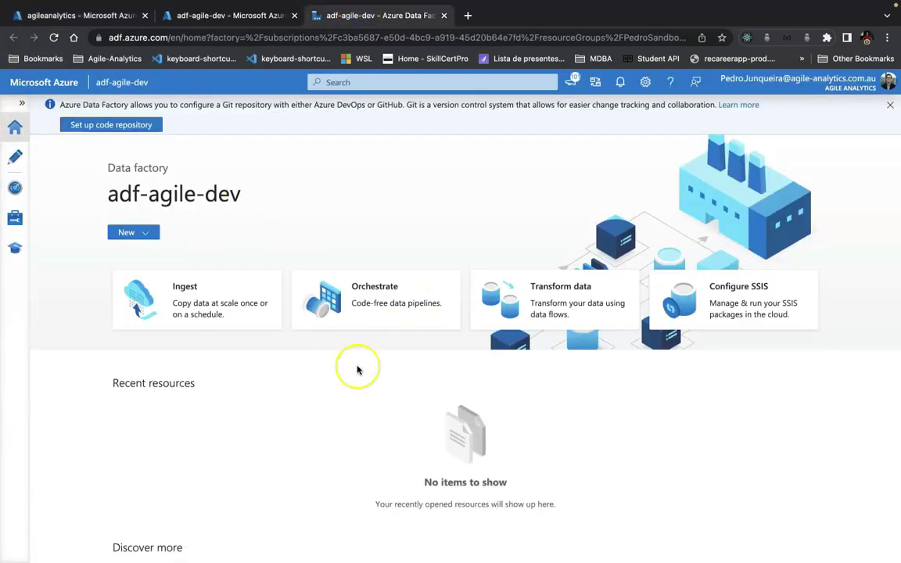
pyautogui.hotkey('ctrl', 'Up')
pyautogui.click(337, 381)
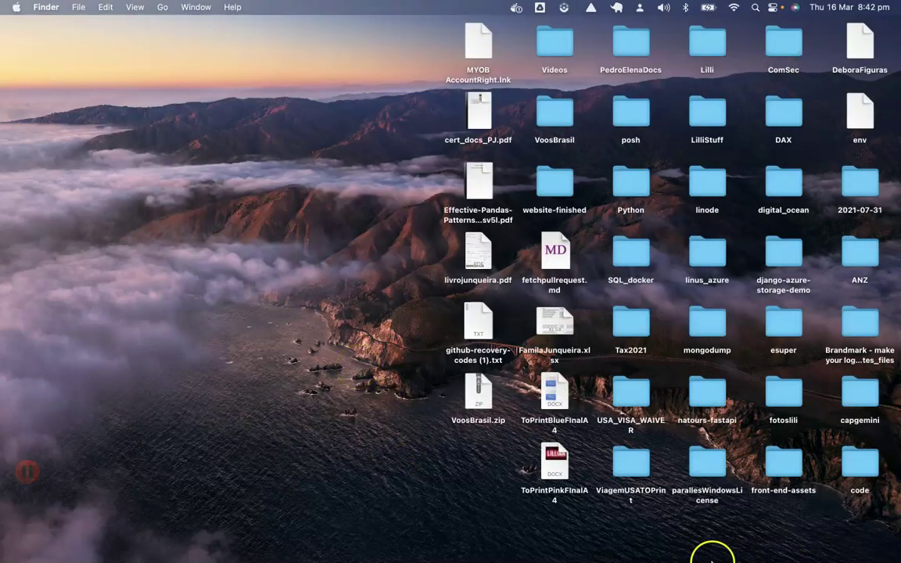
pyautogui.moveTo(712, 557)
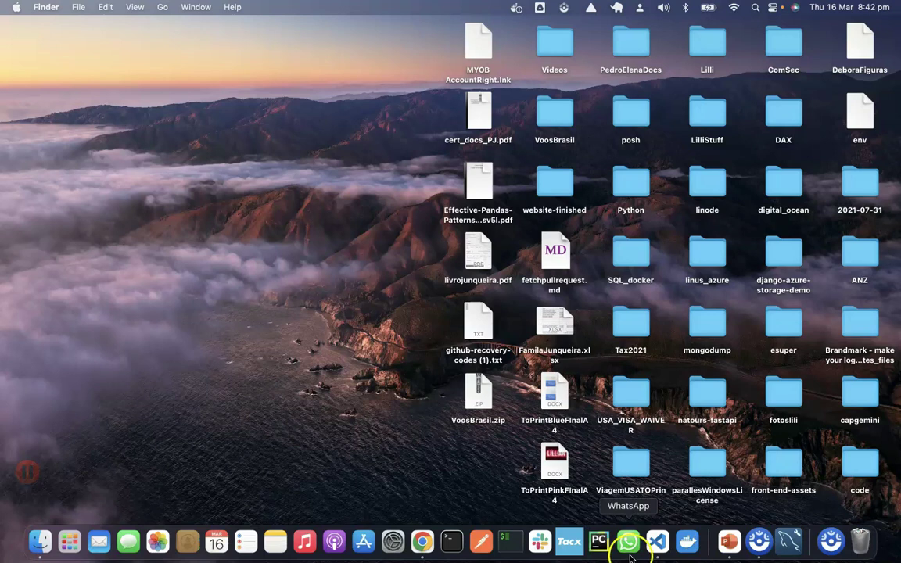
pyautogui.press('super+space')
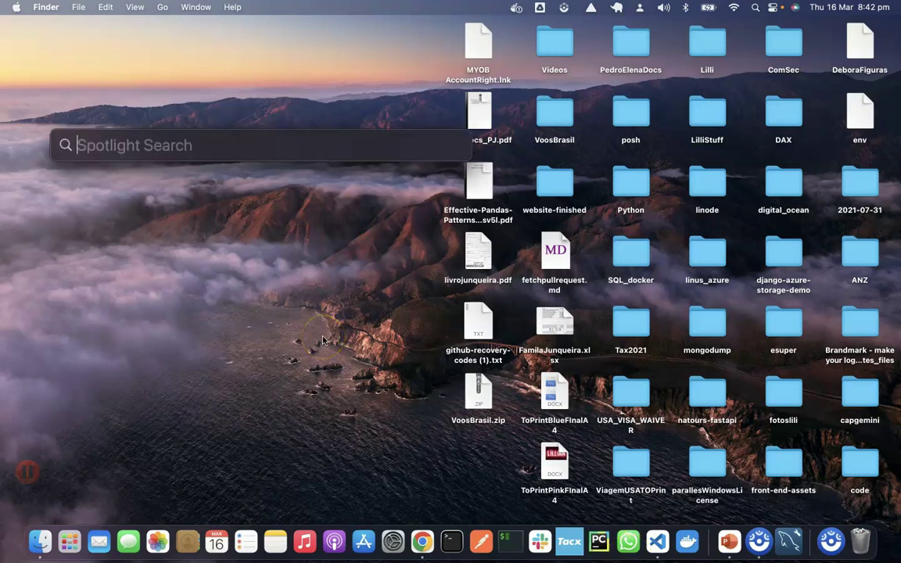
pyautogui.write('azure')
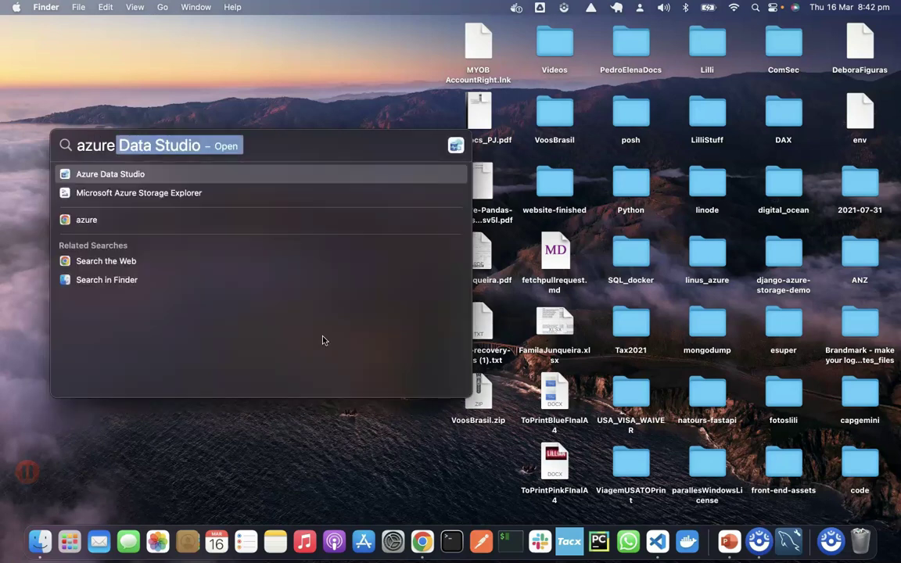
pyautogui.click(143, 174)
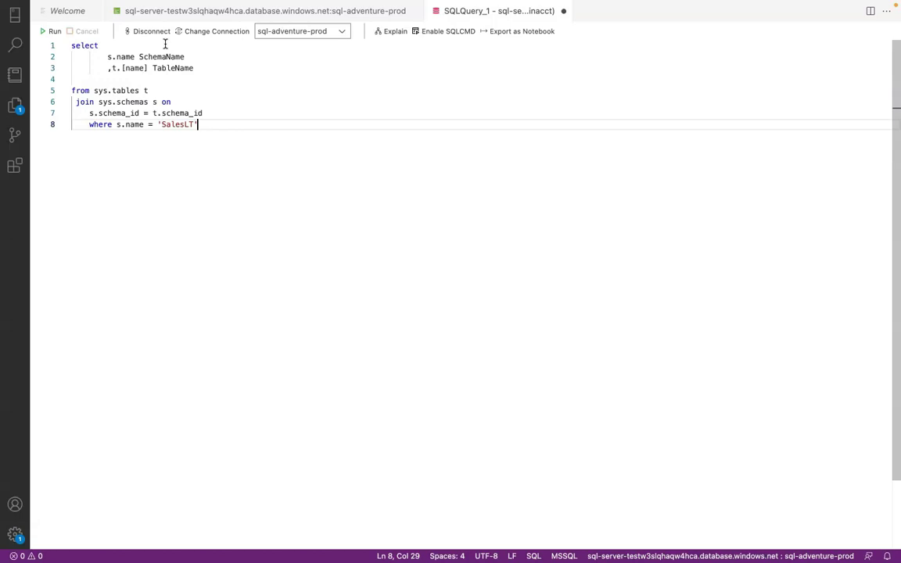
# Review the tables and their schemas on the sql-adventure-prod database dashboard
pyautogui.click(219, 11)
pyautogui.scroll(-5, 239, 381)
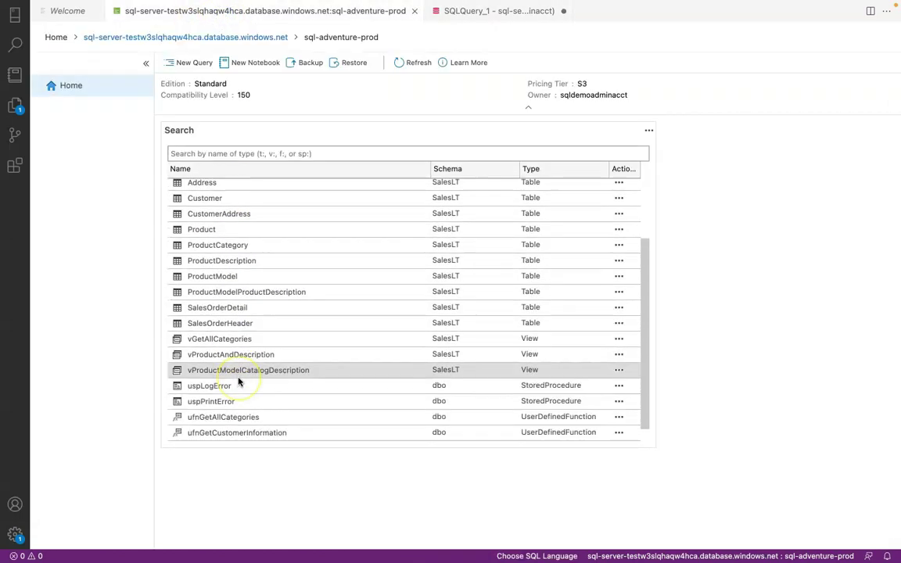
pyautogui.scroll(5, 238, 381)
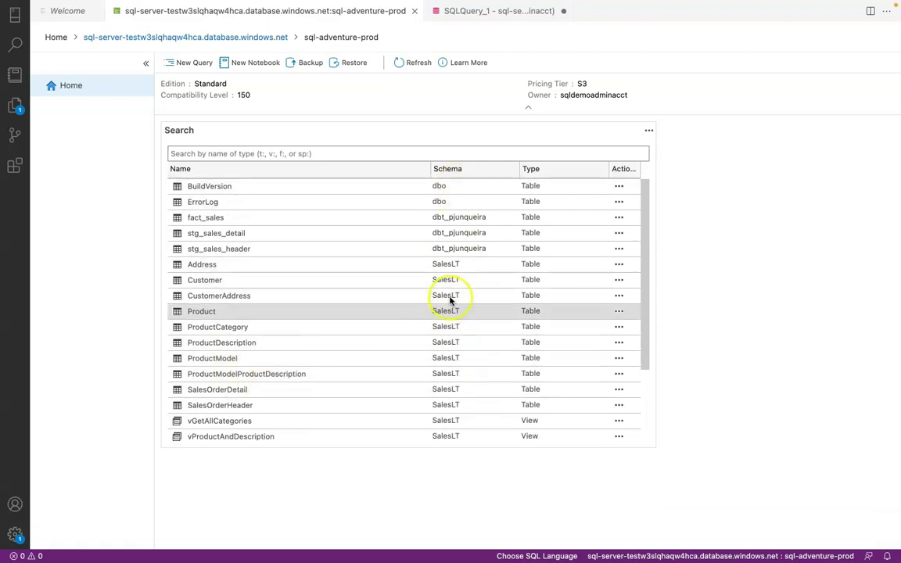
pyautogui.scroll(-3, 450, 408)
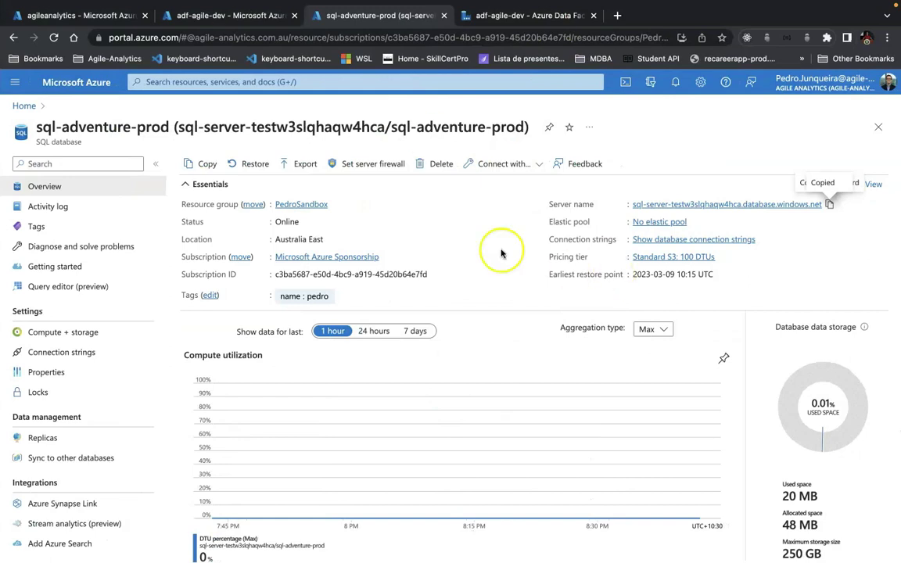
# Switch back to the Azure portal in the browser and review the table folders under bronze/sql-adventure-prod/SalesLT
pyautogui.click(219, 17)
pyautogui.click(107, 11)
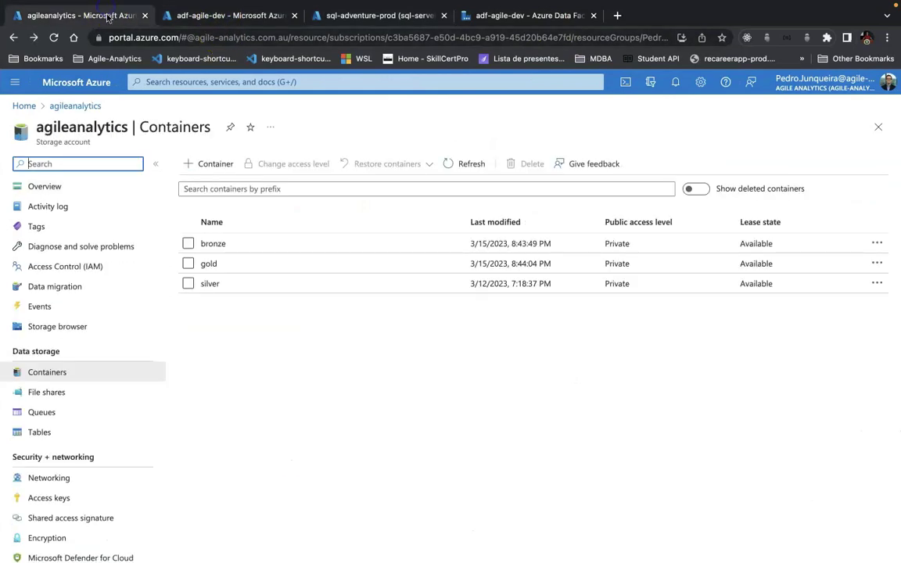
pyautogui.click(222, 245)
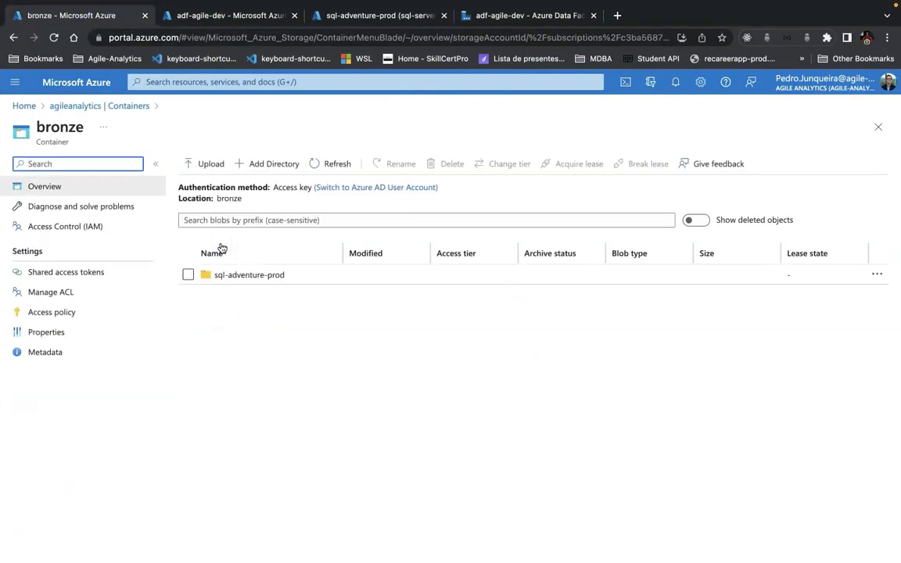
pyautogui.click(258, 275)
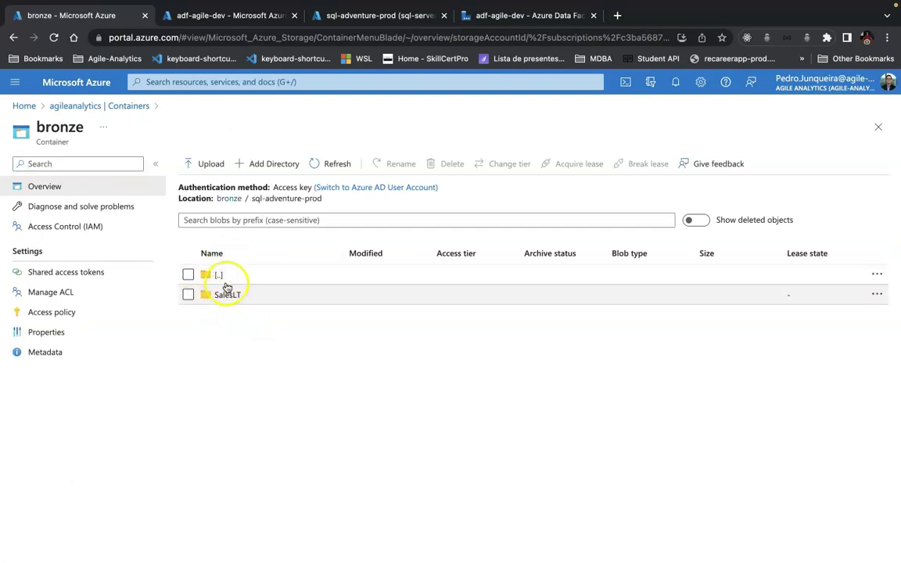
pyautogui.click(223, 296)
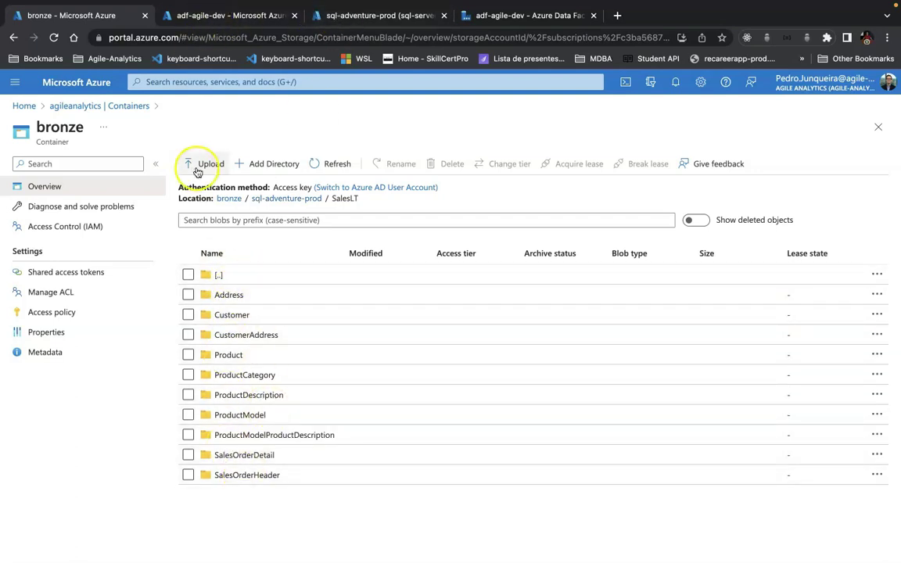
# Return to the root of the bronze container and delete the sql-adventure-prod directory with all its contents
pyautogui.click(230, 199)
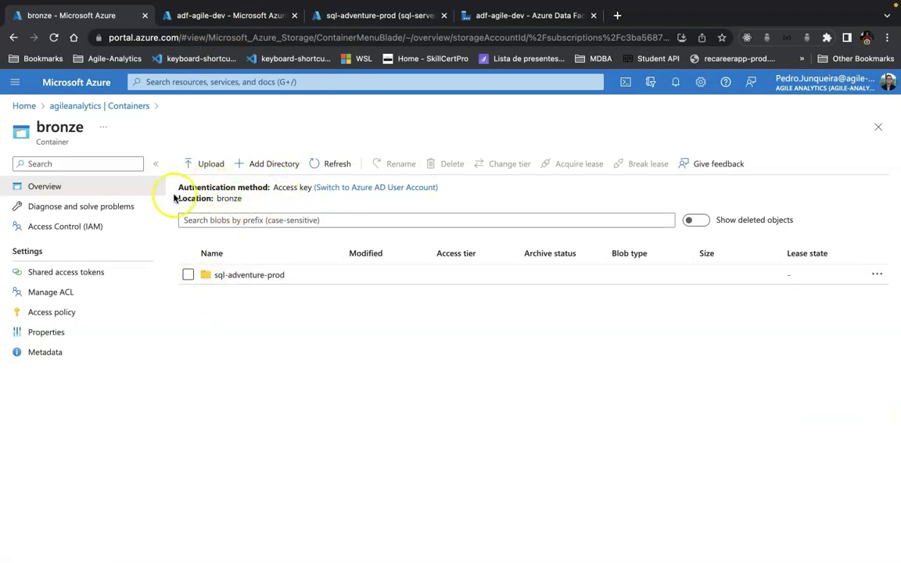
pyautogui.click(129, 107)
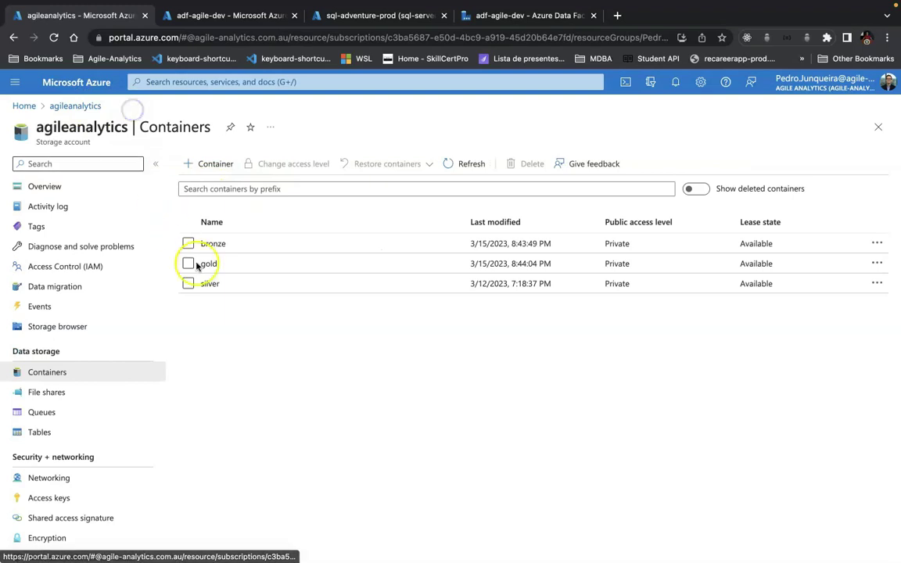
pyautogui.click(190, 245)
pyautogui.click(207, 243)
pyautogui.click(187, 275)
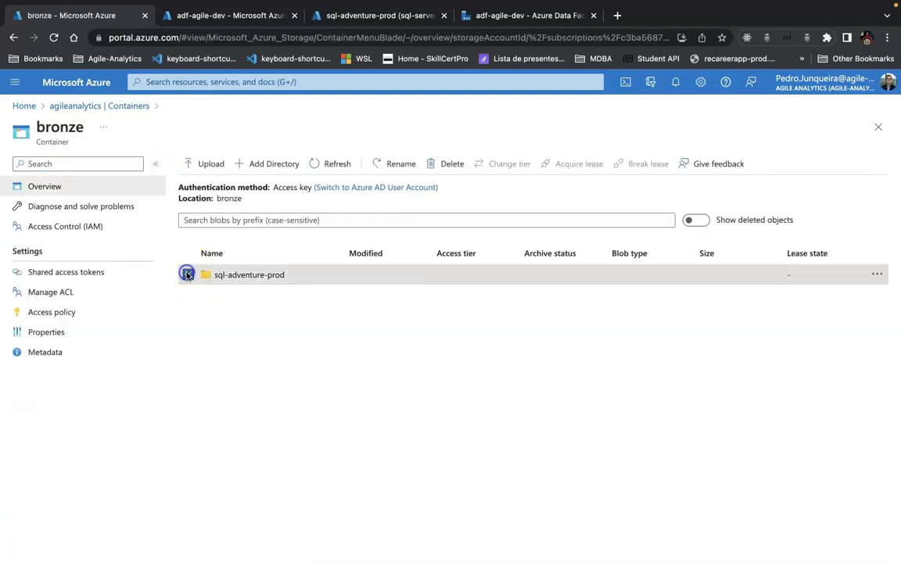
pyautogui.click(448, 165)
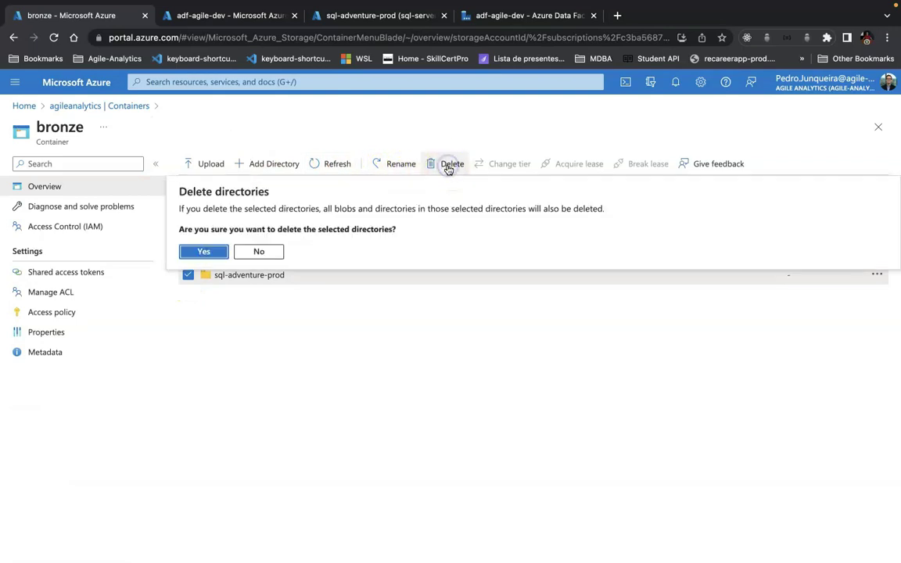
pyautogui.click(205, 251)
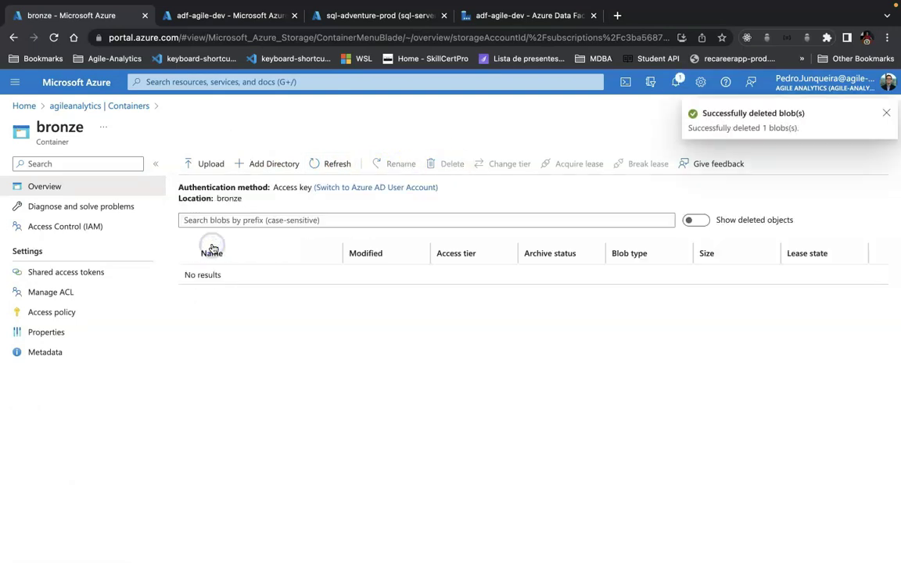
# Switch to the adf-agile-dev Azure Data Factory studio and open its authoring workspace
pyautogui.click(336, 15)
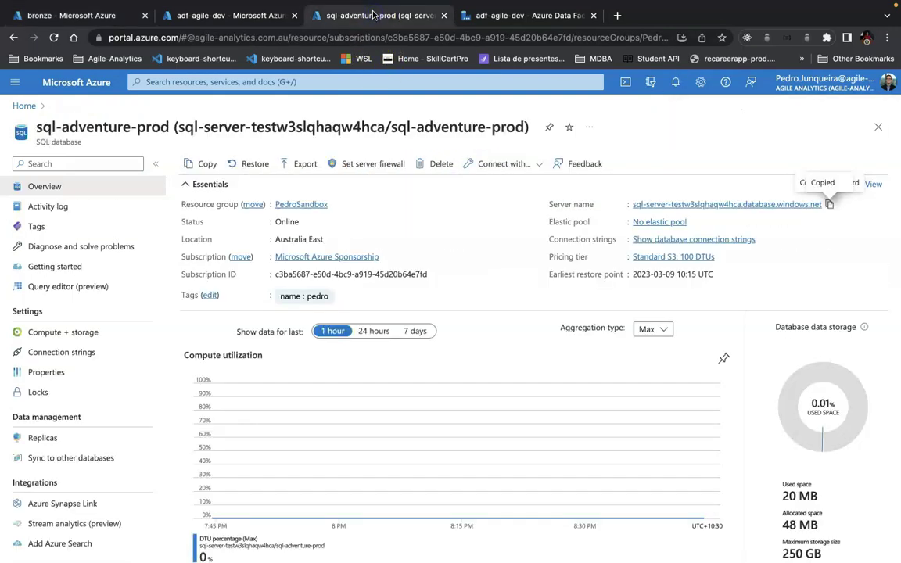
pyautogui.click(231, 15)
pyautogui.click(523, 17)
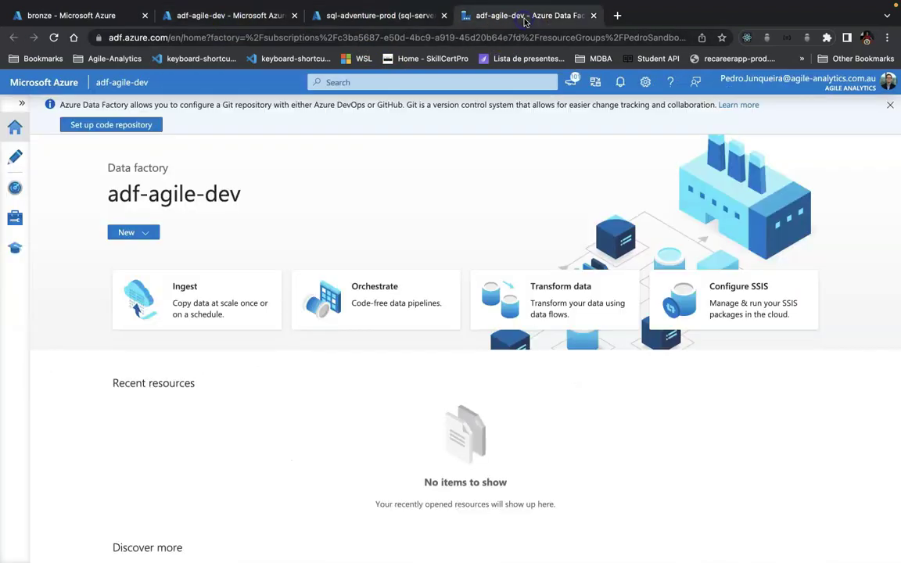
pyautogui.click(11, 159)
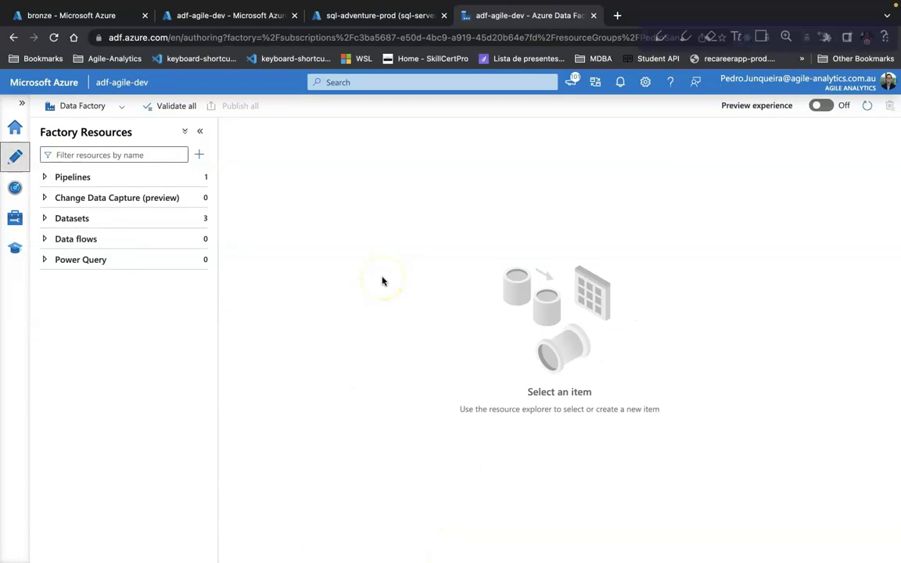
# Open the SqlToParquet pipeline and display the settings of the copy activity inside the ForEach1 loop
pyautogui.click(45, 177)
pyautogui.click(91, 199)
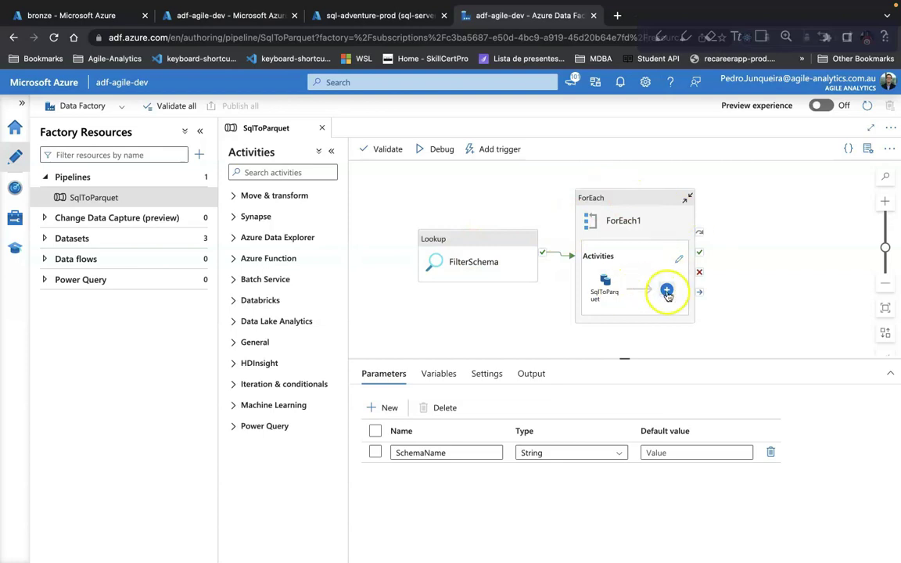
pyautogui.click(679, 260)
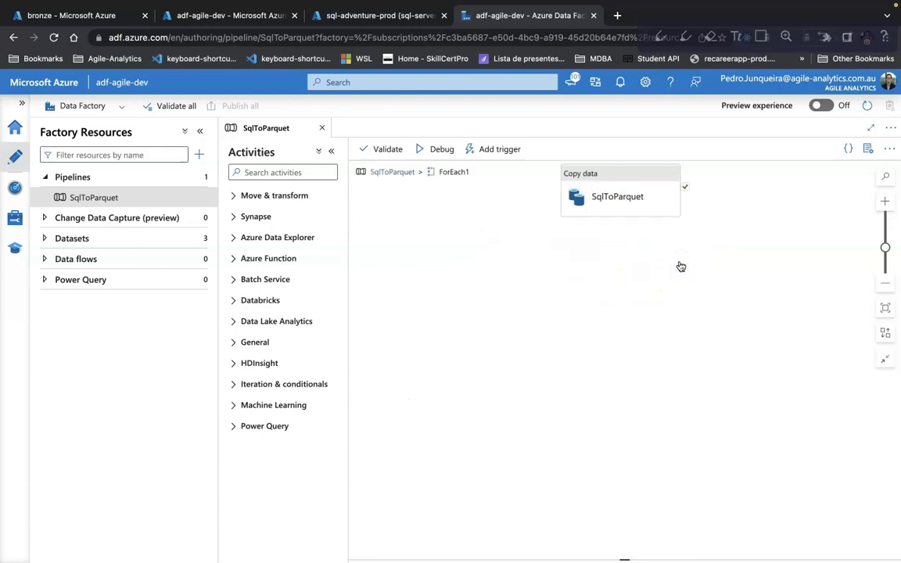
pyautogui.click(605, 186)
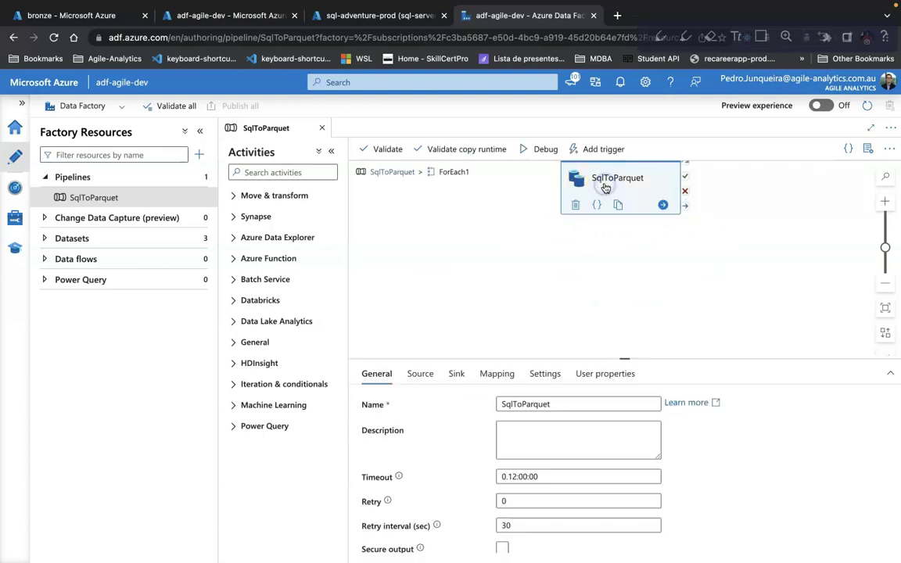
# Examine the connection settings of the DsSqlSchema, DsSql and DsParquetContainerPath datasets
pyautogui.click(45, 238)
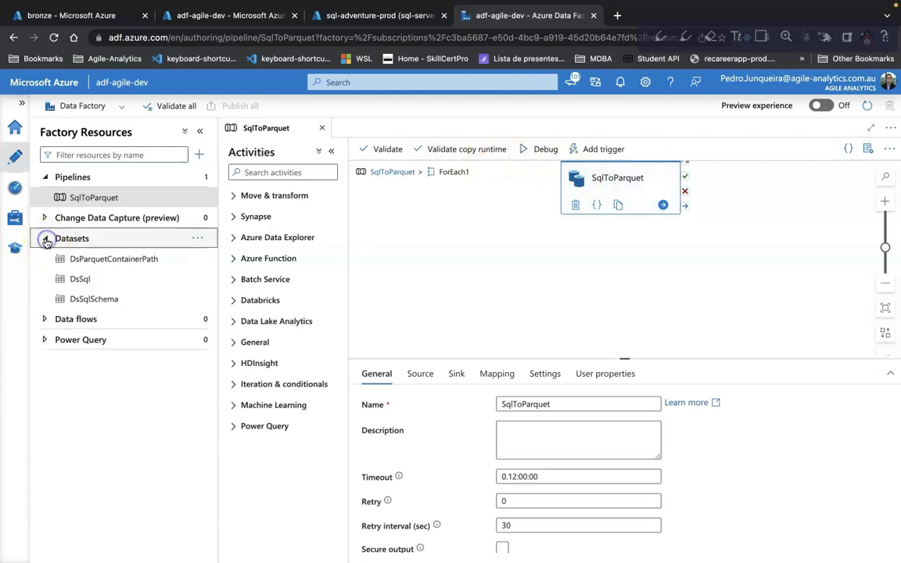
pyautogui.click(113, 299)
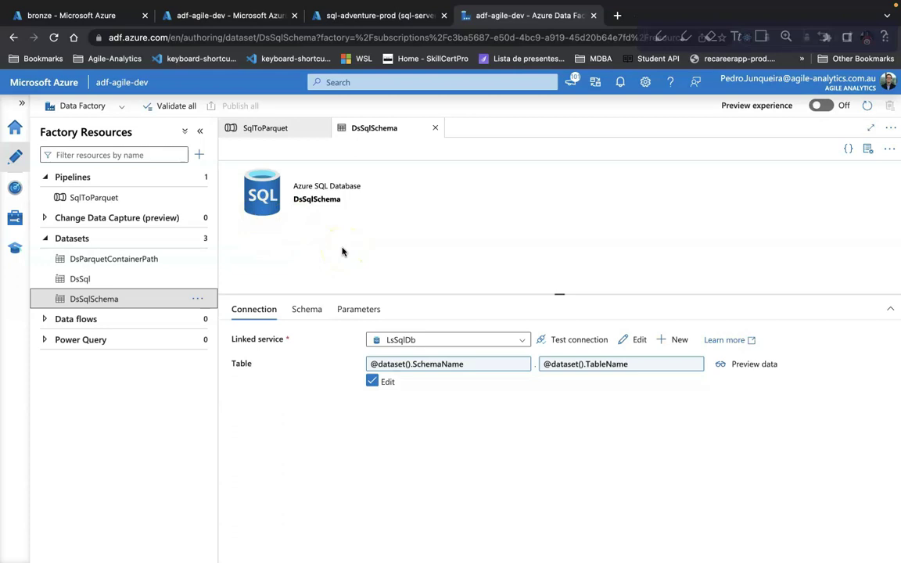
pyautogui.click(144, 276)
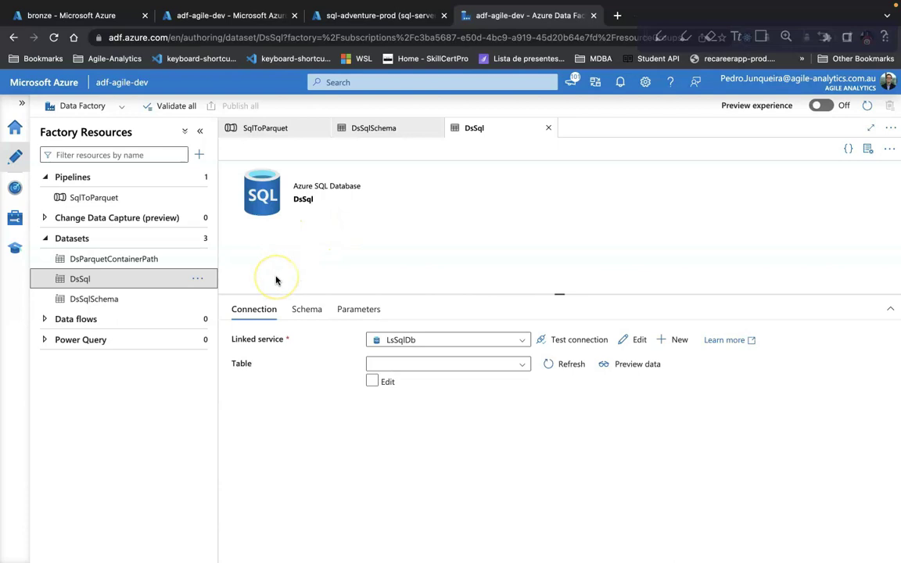
pyautogui.click(110, 262)
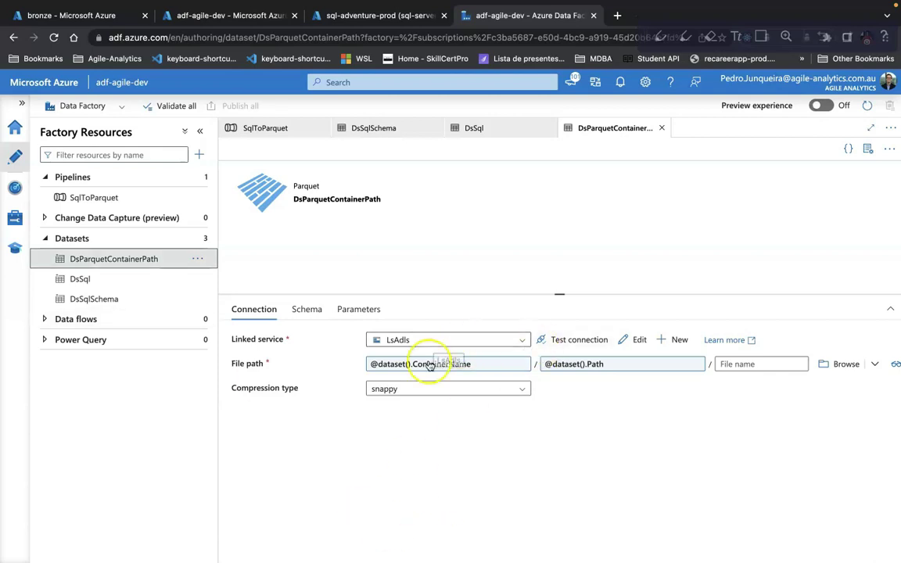
pyautogui.click(579, 368)
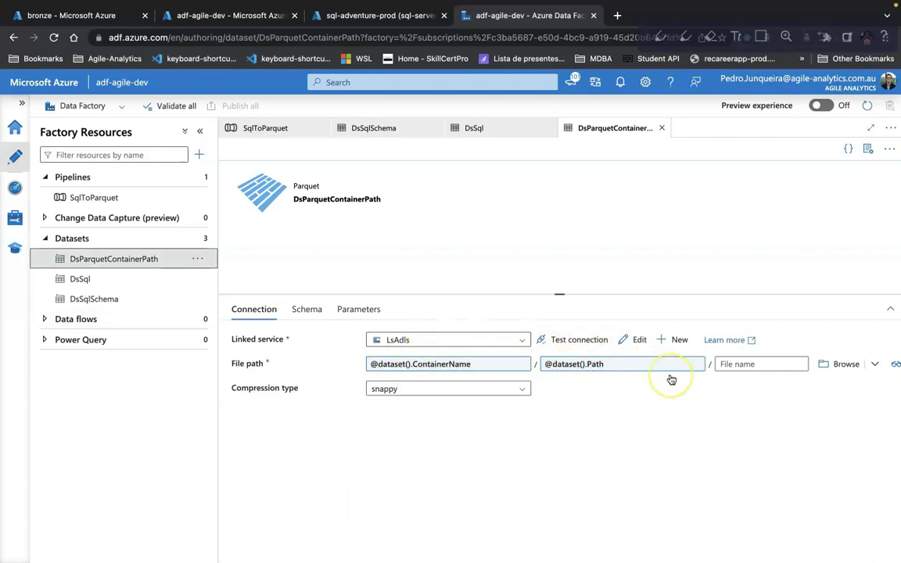
# Delete the DsSqlSchema, DsSql and DsParquetContainerPath datasets from the factory resources
pyautogui.click(124, 298)
pyautogui.click(199, 298)
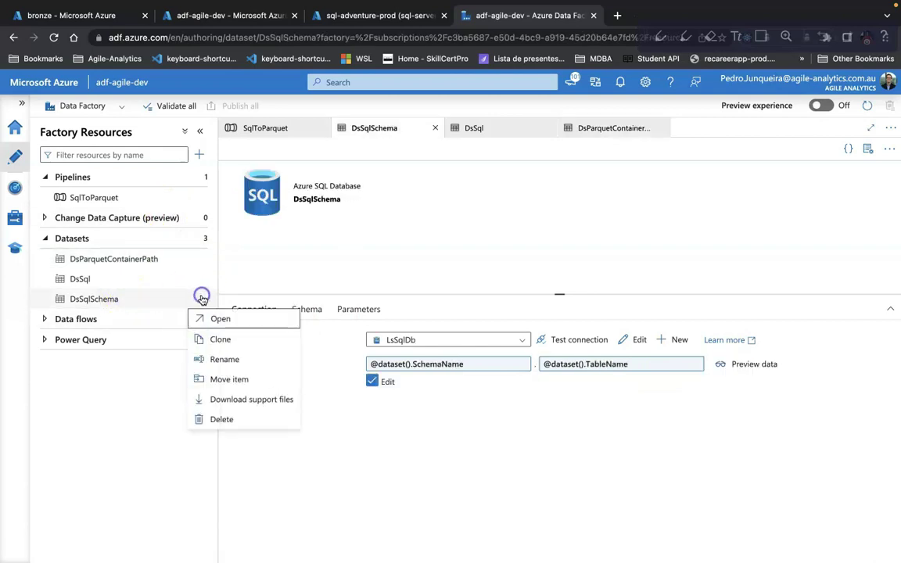
pyautogui.click(234, 420)
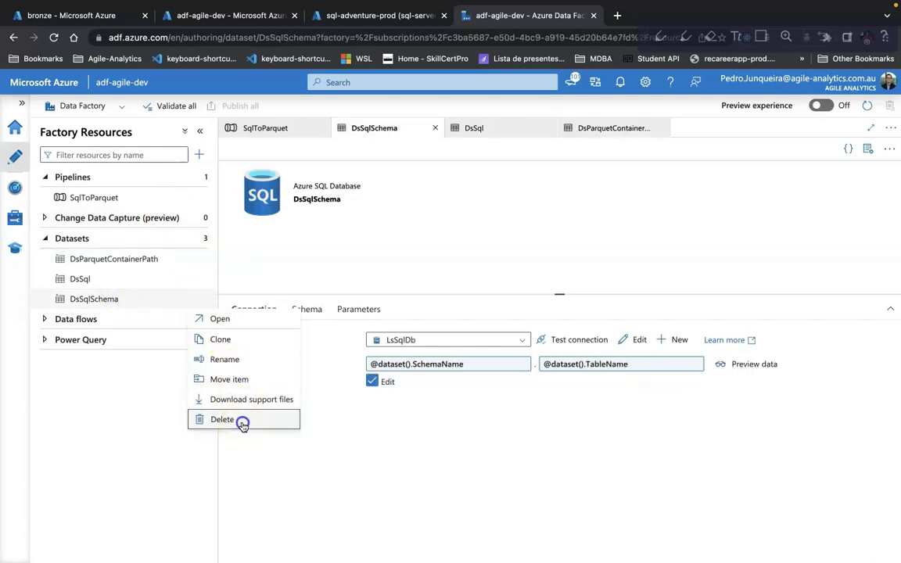
pyautogui.click(377, 352)
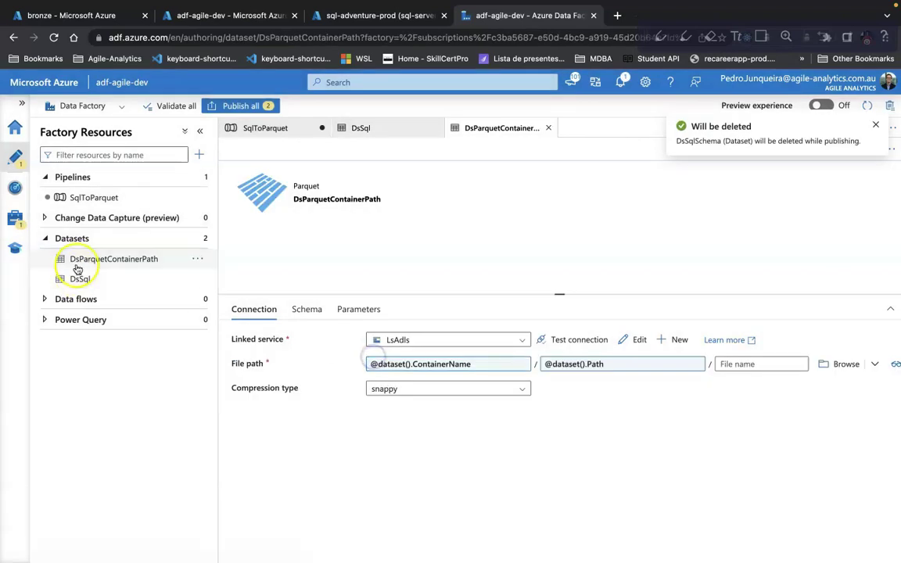
pyautogui.click(198, 279)
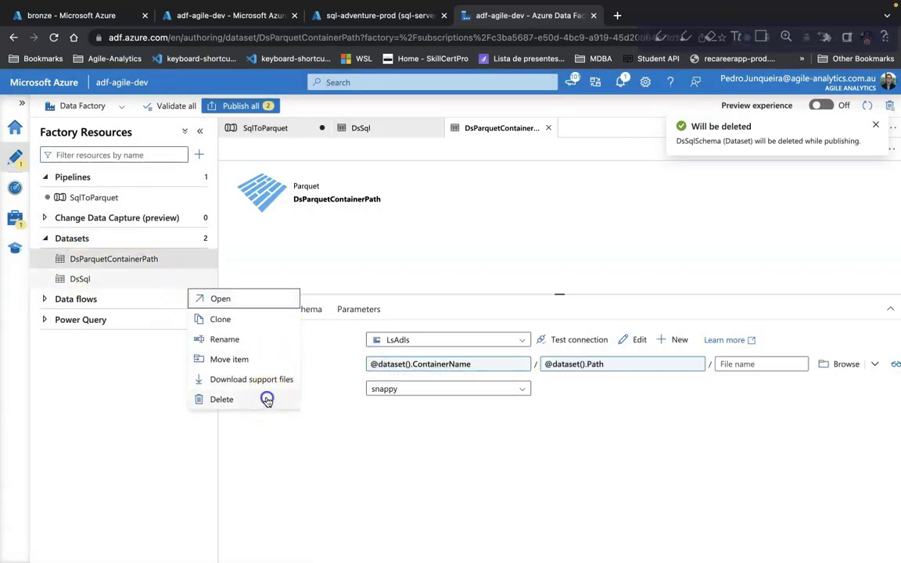
pyautogui.click(235, 398)
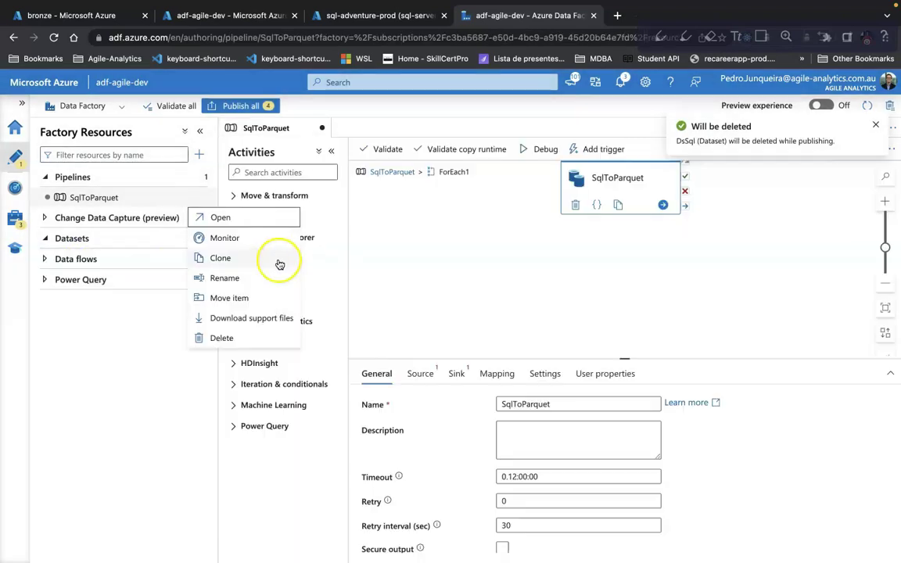
# Delete the SqlToParquet pipeline and publish all pending pipeline and dataset deletions
pyautogui.click(260, 339)
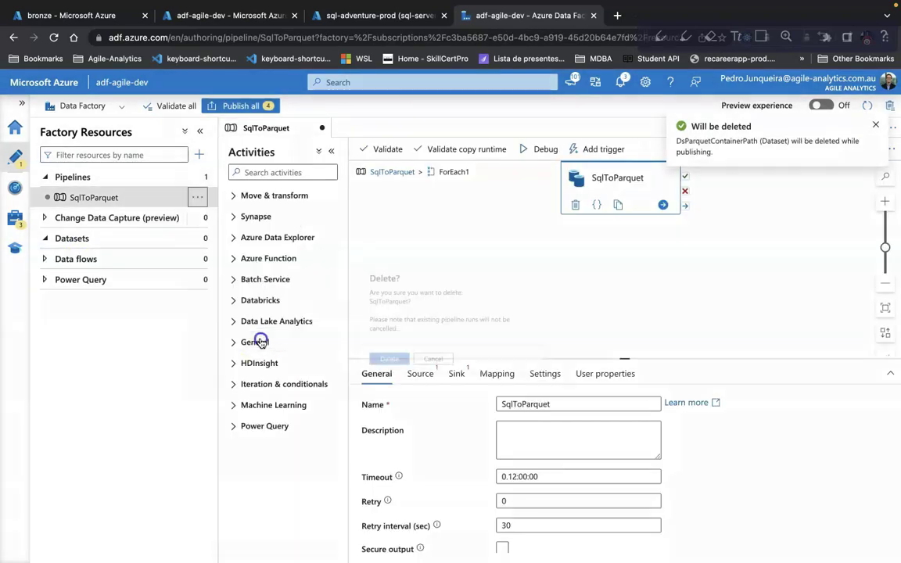
pyautogui.click(374, 369)
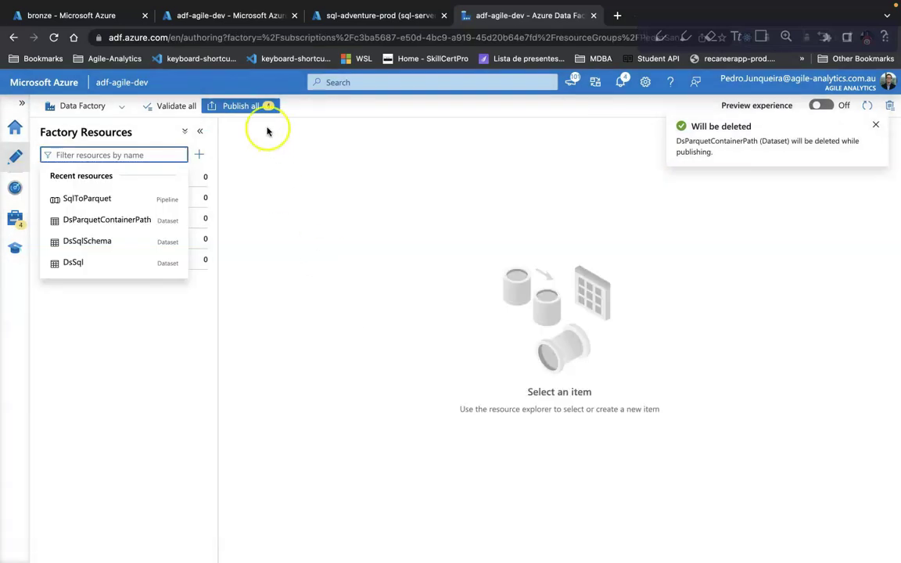
pyautogui.click(252, 110)
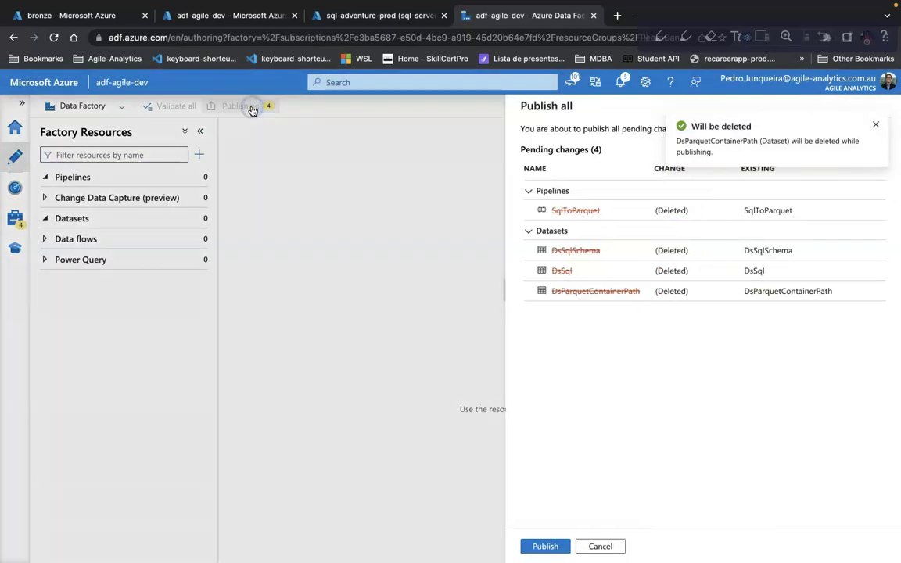
pyautogui.click(546, 545)
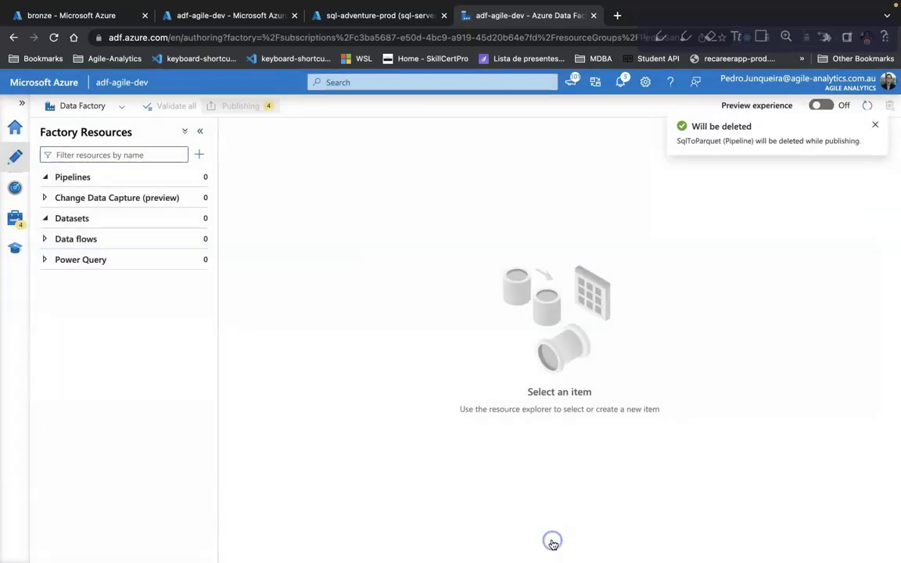
# Delete the LsAdls and LsSqlDb linked services from the factory's management area
pyautogui.click(16, 219)
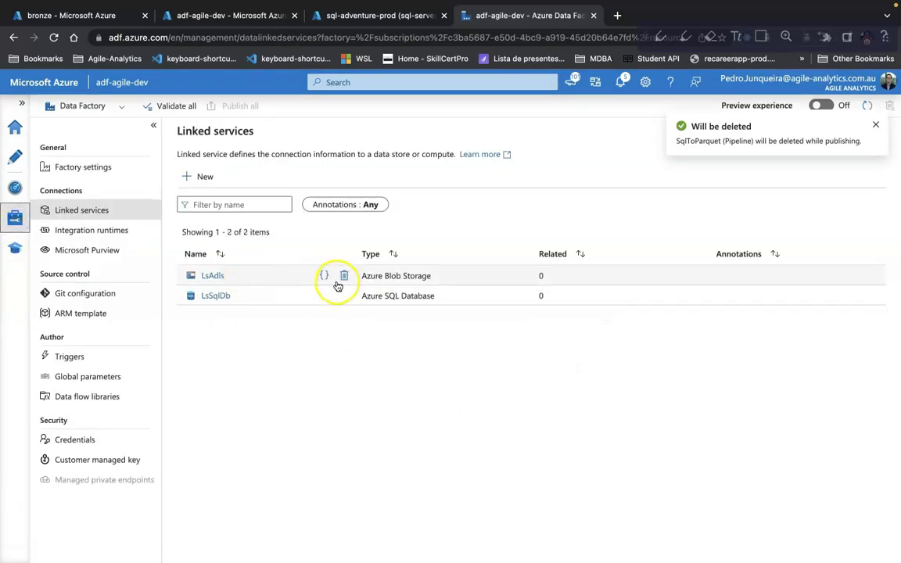
pyautogui.click(342, 277)
pyautogui.click(375, 368)
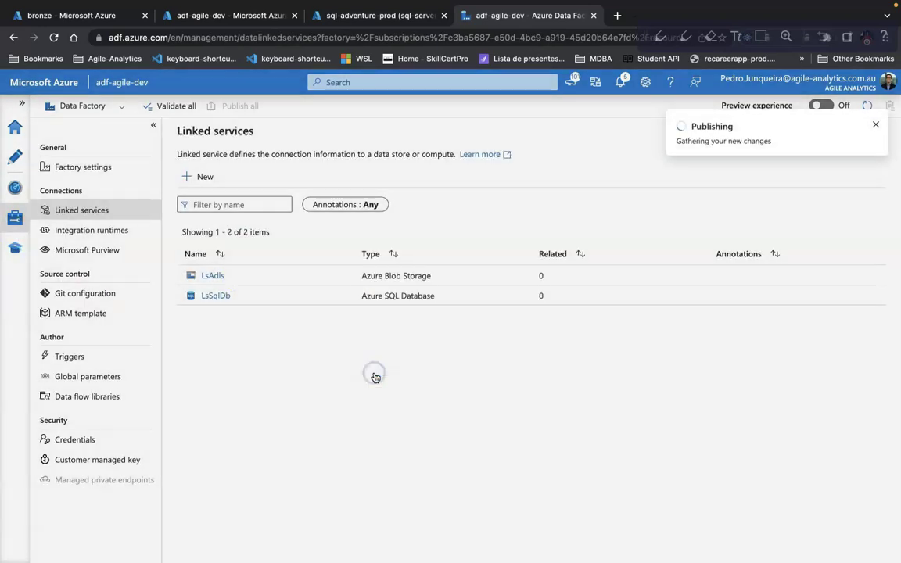
pyautogui.click(344, 276)
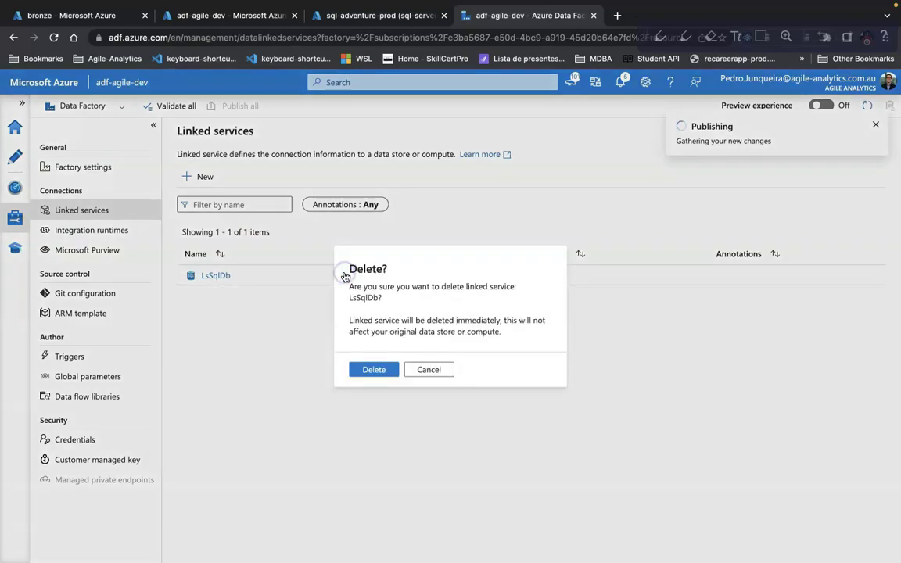
pyautogui.click(382, 371)
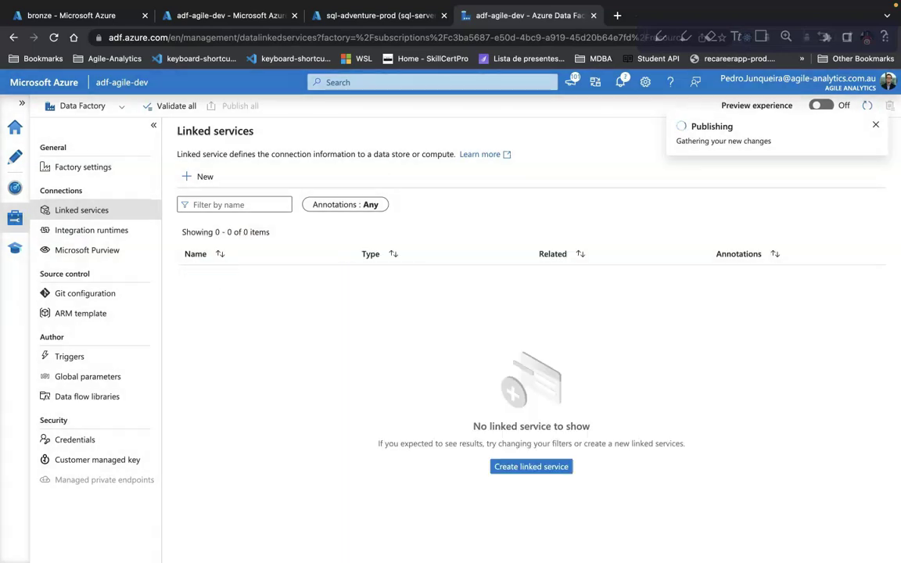
pyautogui.moveTo(896, 4)
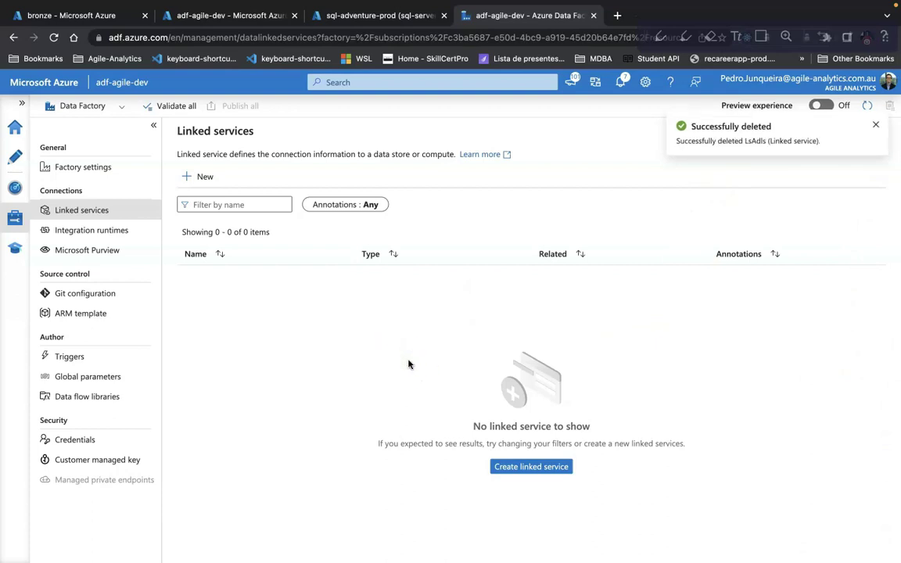
# Start a new Azure SQL Database linked service and name it LsSqlDb
pyautogui.click(201, 177)
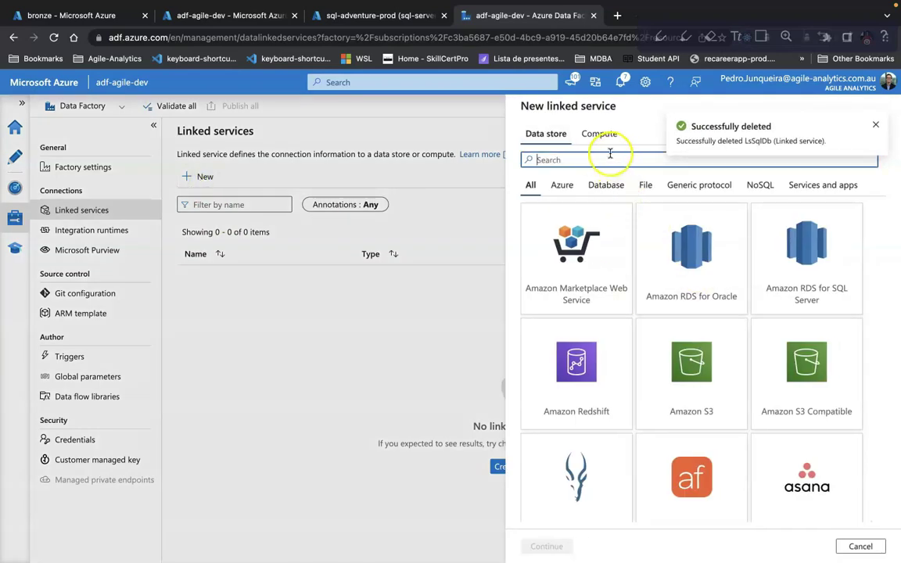
pyautogui.write('sql')
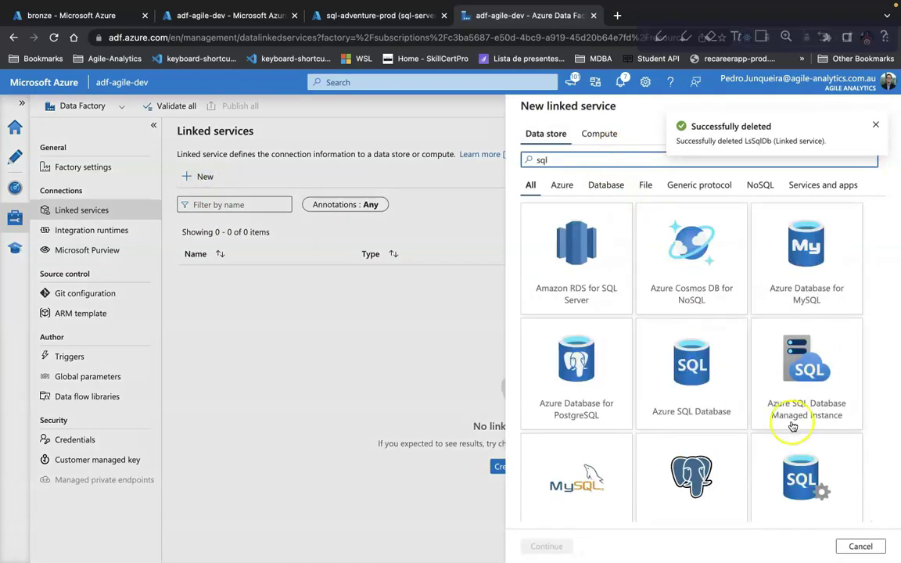
pyautogui.click(633, 337)
pyautogui.click(547, 546)
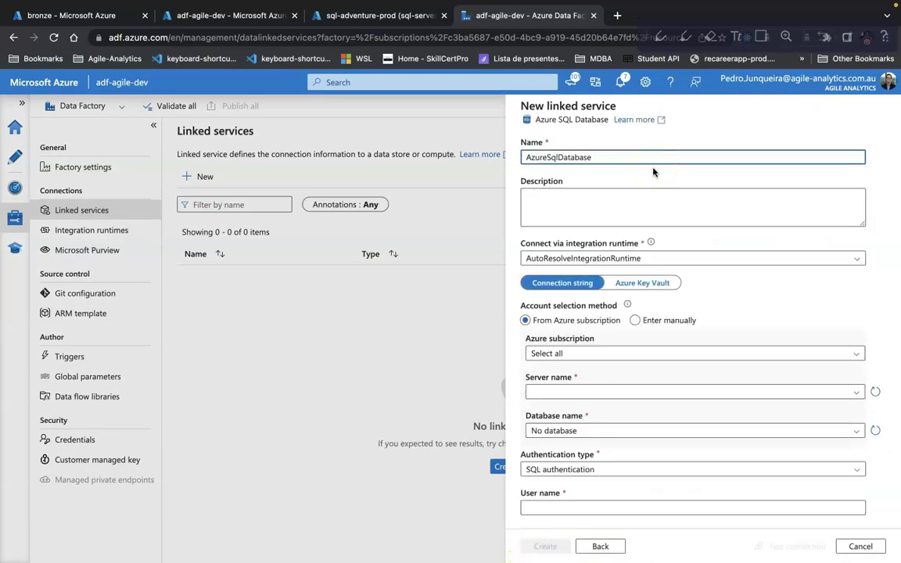
pyautogui.press('BackSpace')
pyautogui.write('LsSqlDb')
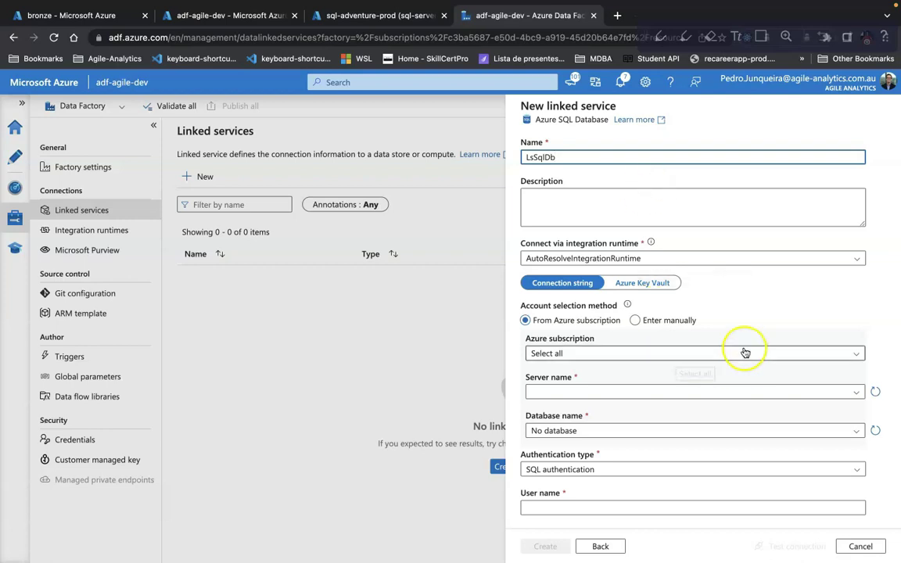
# Point LsSqlDb to the Microsoft Azure Sponsorship subscription, server sql-server-testw3slqhaqw4hca and database sql-adventure-prod
pyautogui.click(726, 353)
pyautogui.click(696, 389)
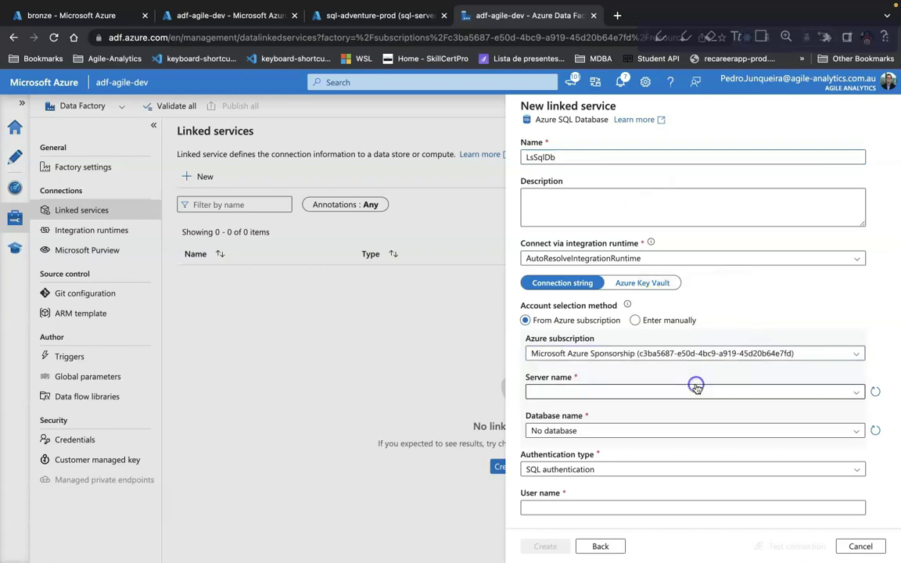
pyautogui.click(693, 390)
pyautogui.click(674, 408)
pyautogui.click(650, 431)
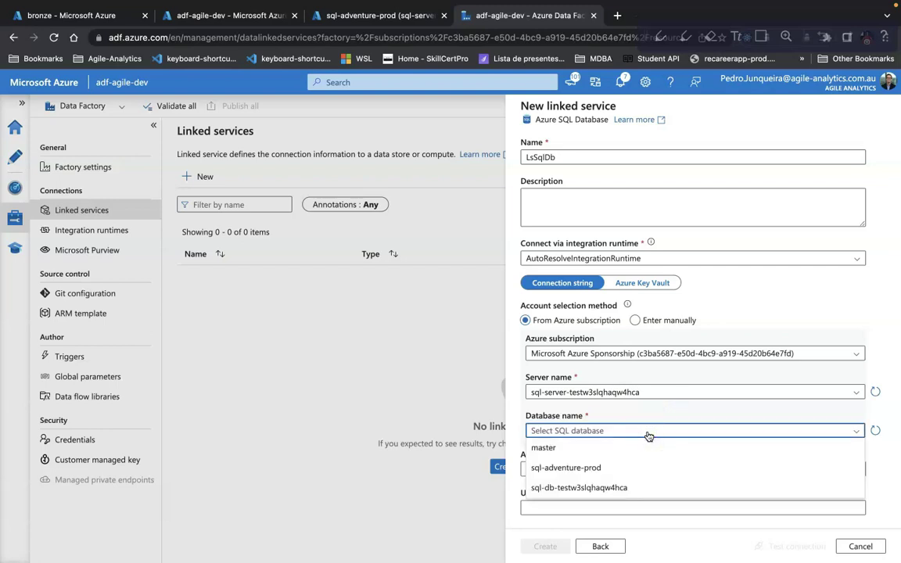
pyautogui.click(618, 467)
# Paste the database user name and password into the SQL authentication fields of the linked service
pyautogui.scroll(-1, 632, 460)
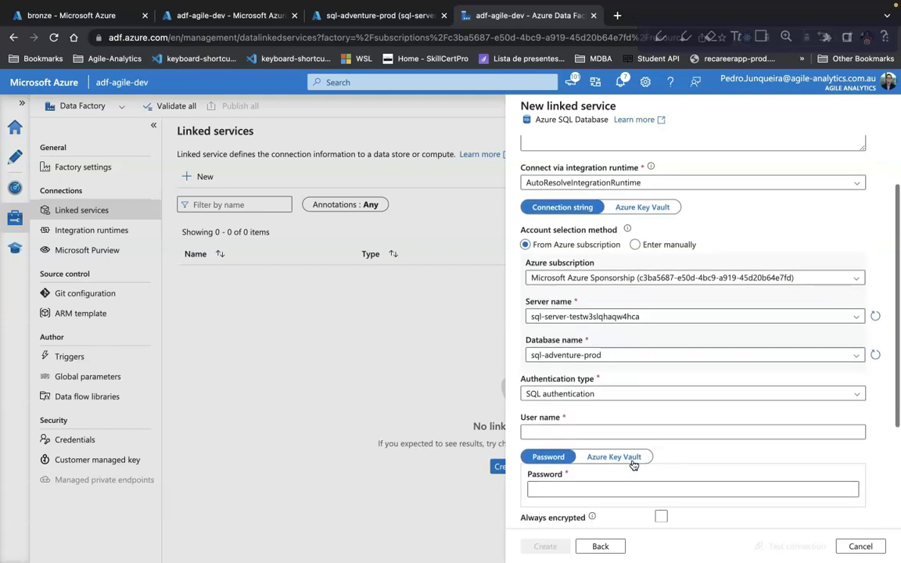
pyautogui.click(627, 432)
pyautogui.scroll(-1, 626, 431)
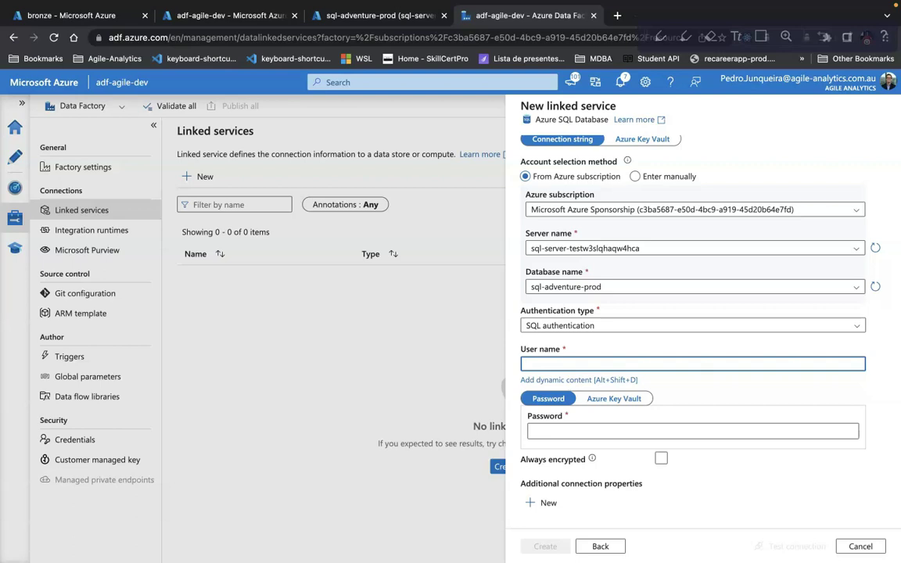
pyautogui.press('super+Tab')
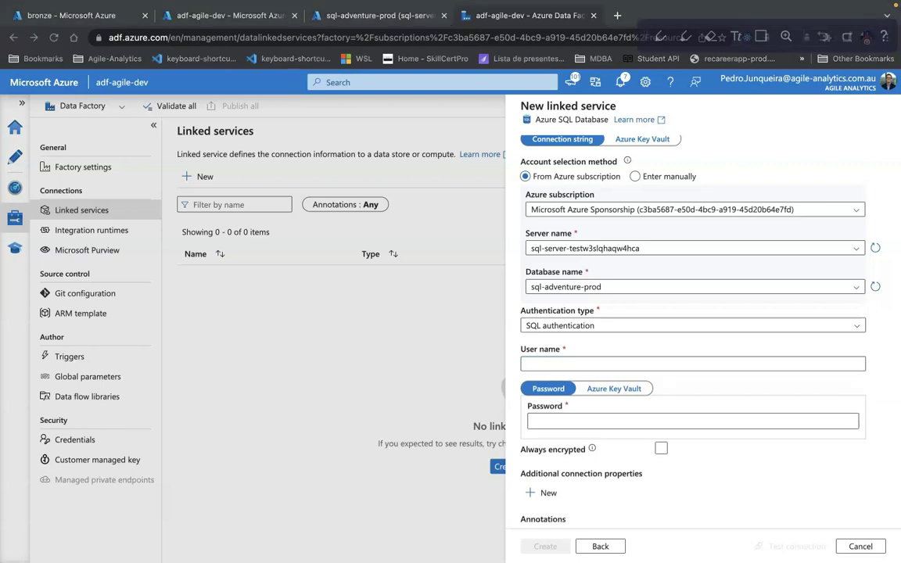
pyautogui.click(610, 362)
pyautogui.hotkey('ctrl', 'v')
pyautogui.click(591, 429)
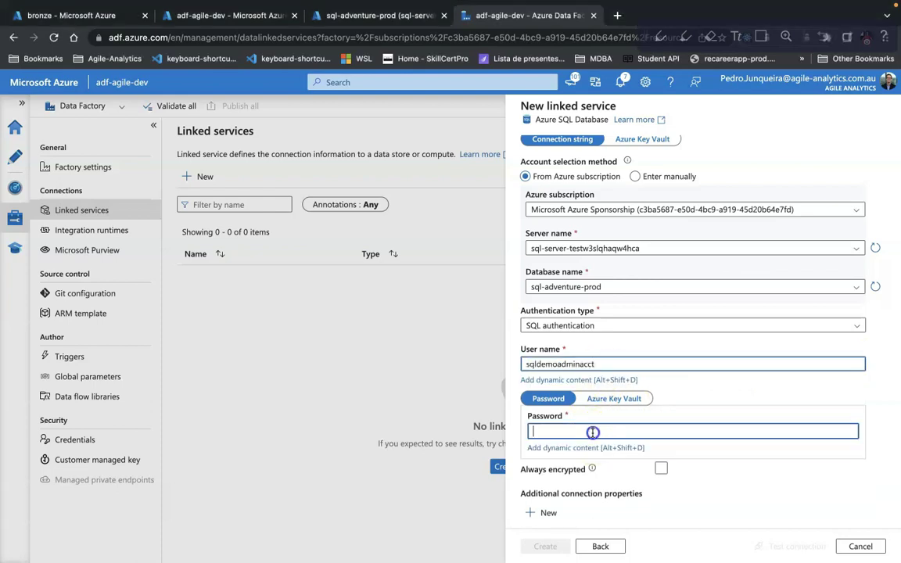
pyautogui.press('super+Tab')
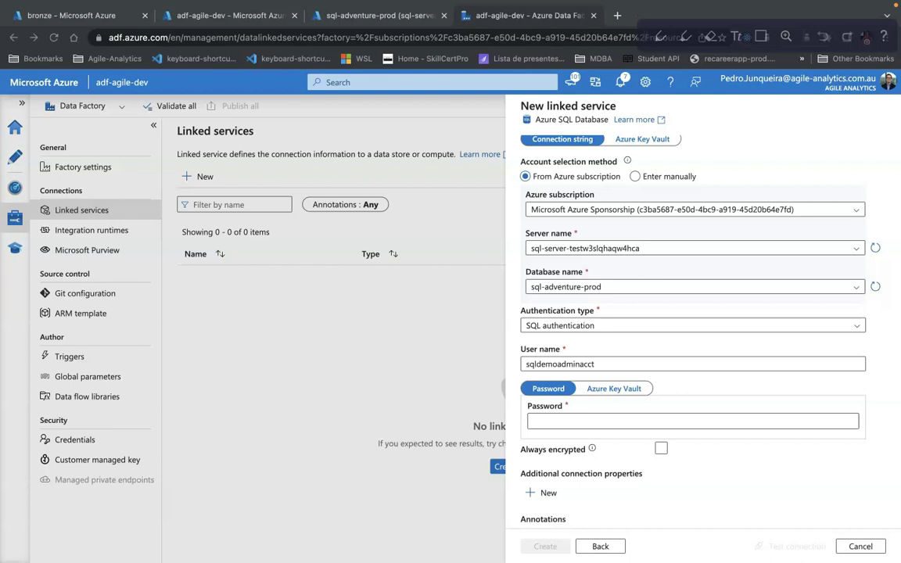
pyautogui.click(573, 423)
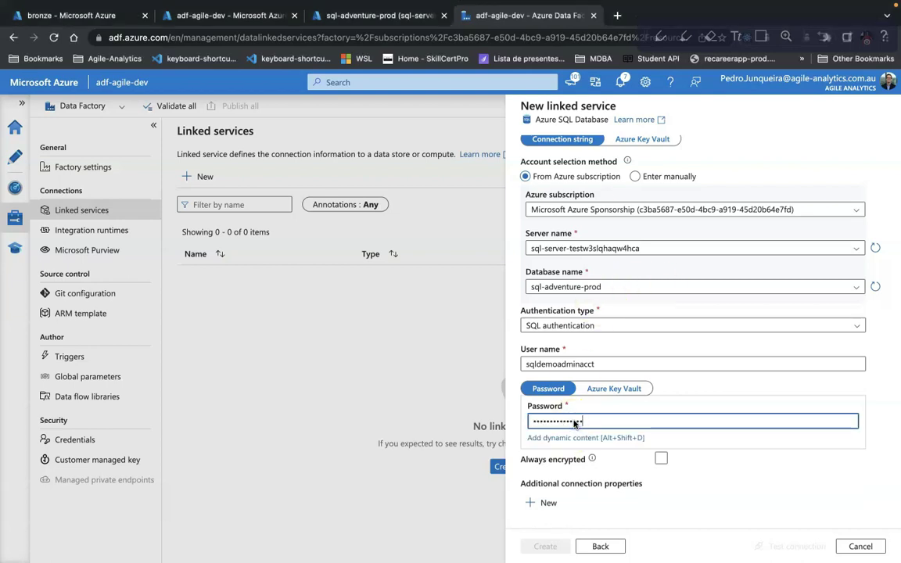
# Test the database connection and create the LsSqlDb linked service
pyautogui.scroll(-3, 770, 434)
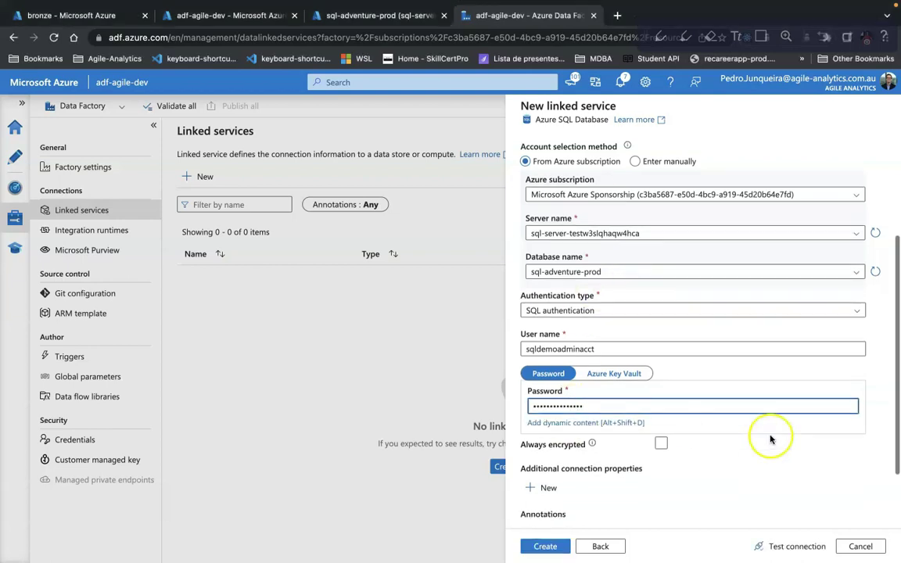
pyautogui.click(793, 547)
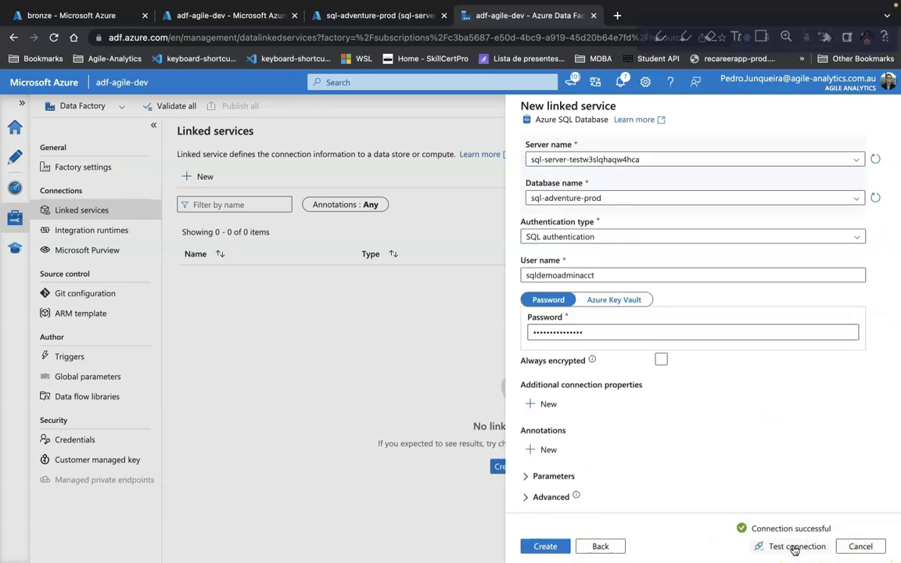
pyautogui.click(563, 547)
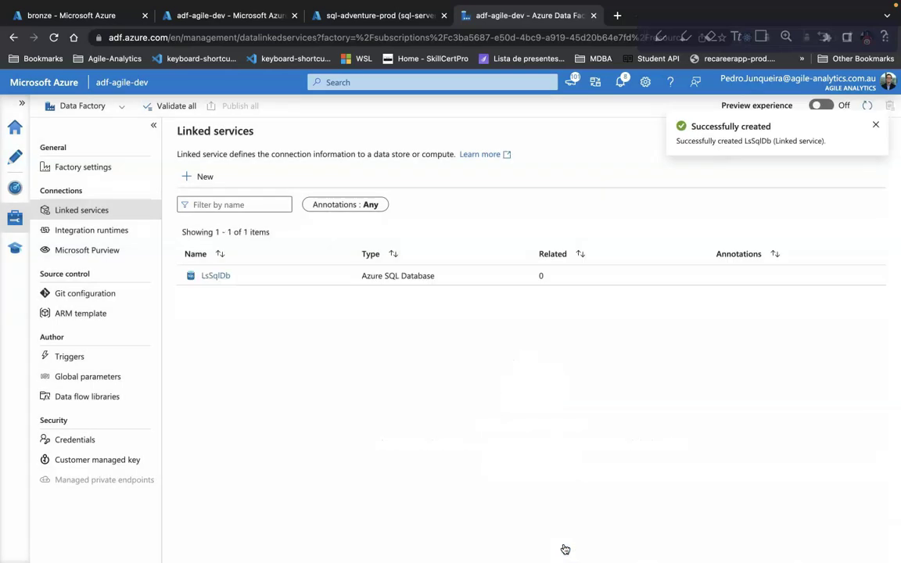
# Start a new Azure Blob Storage linked service and name it LsAdls
pyautogui.click(205, 177)
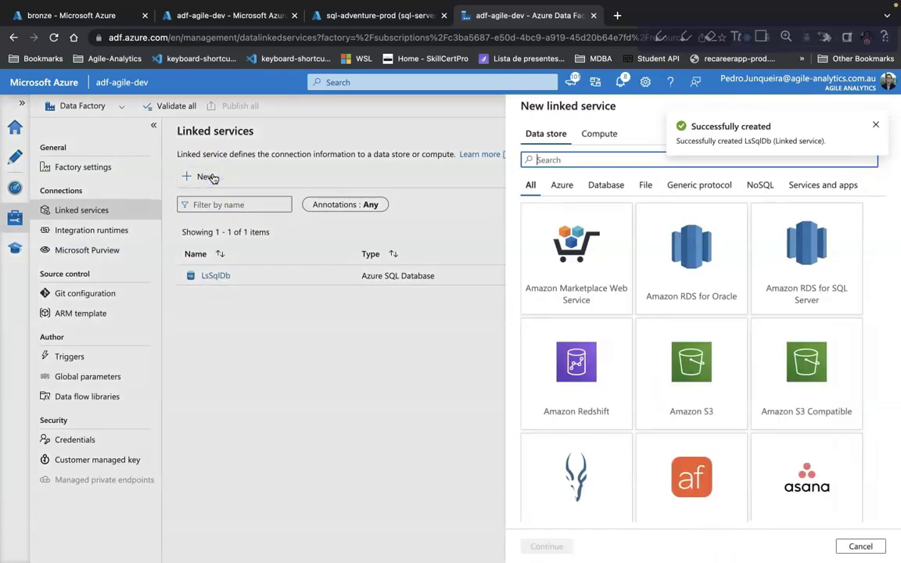
pyautogui.click(621, 159)
pyautogui.write('blog')
pyautogui.press('BackSpace')
pyautogui.click(586, 263)
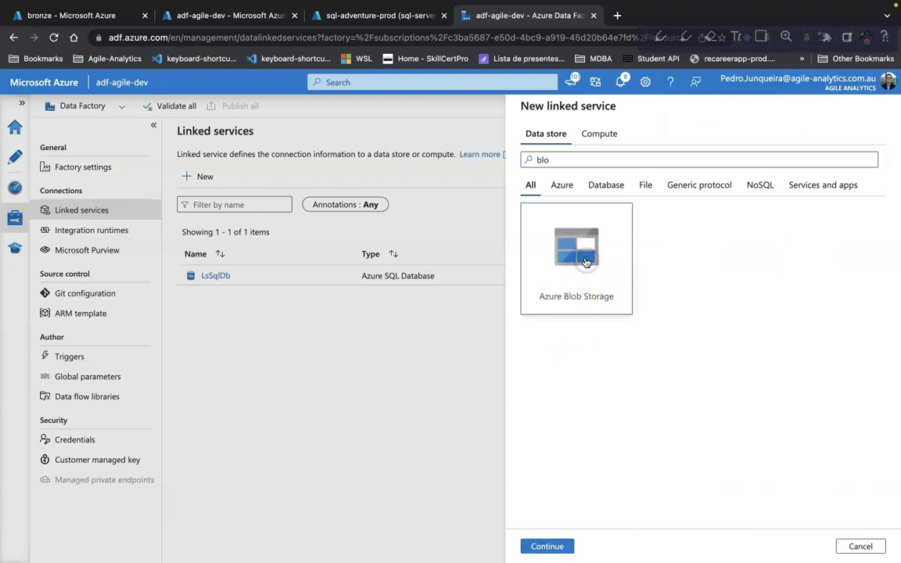
pyautogui.click(551, 546)
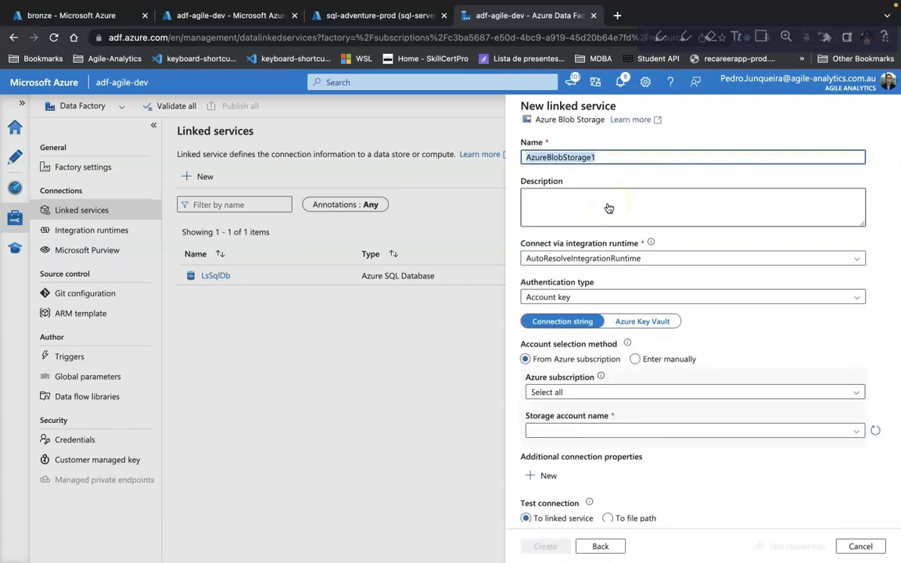
pyautogui.write('LsAdls')
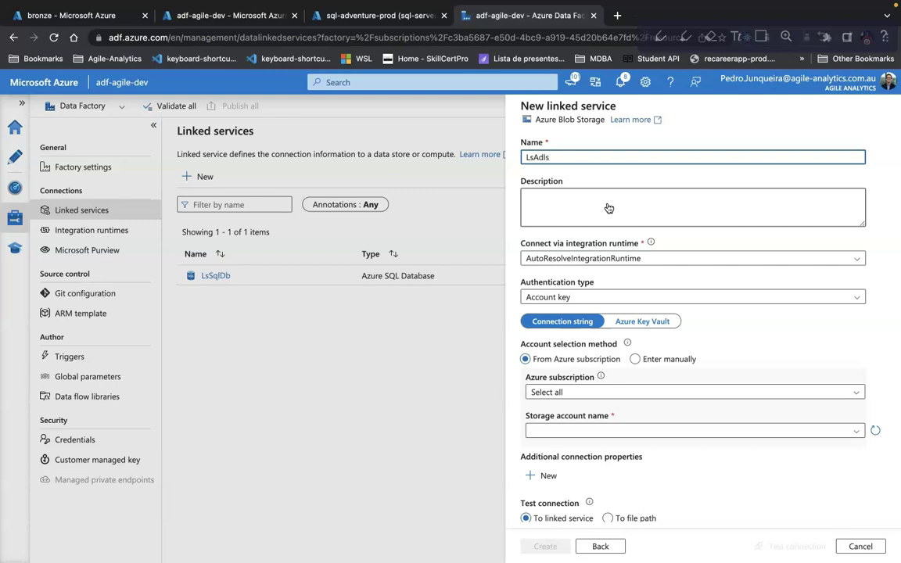
# Select the Microsoft Azure Sponsorship subscription and the agileanalytics storage account for the LsAdls linked service
pyautogui.click(687, 393)
pyautogui.click(648, 428)
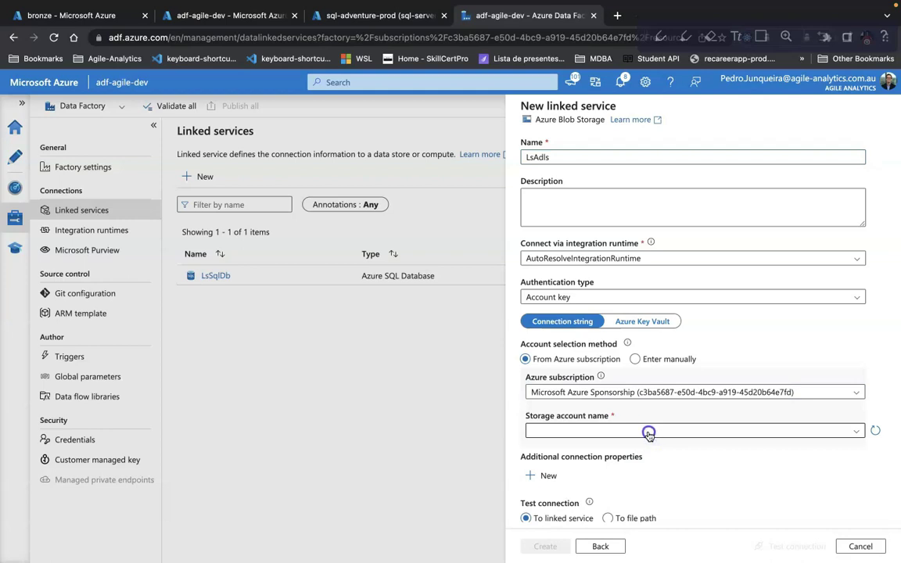
pyautogui.click(647, 431)
pyautogui.click(644, 447)
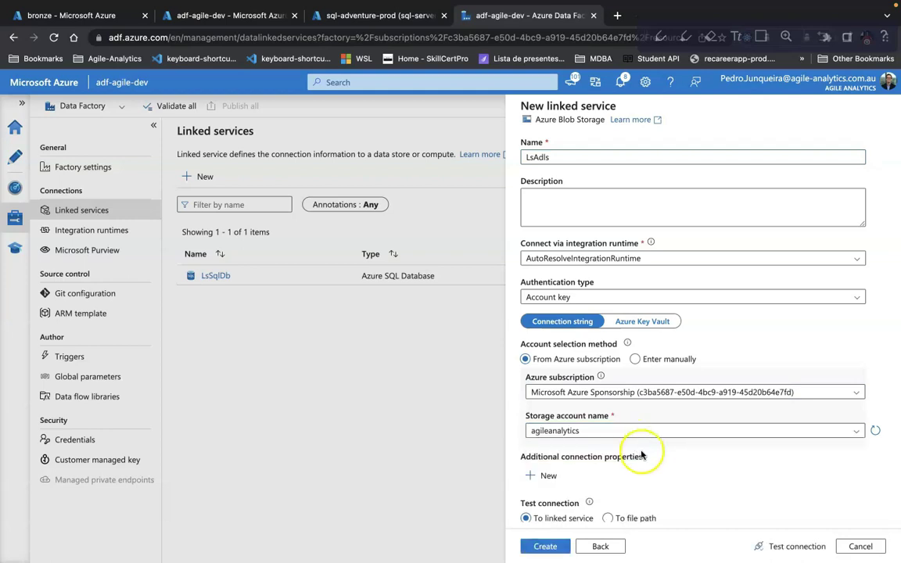
# Test the storage account connection and create the LsAdls linked service
pyautogui.scroll(-3, 684, 472)
pyautogui.click(784, 546)
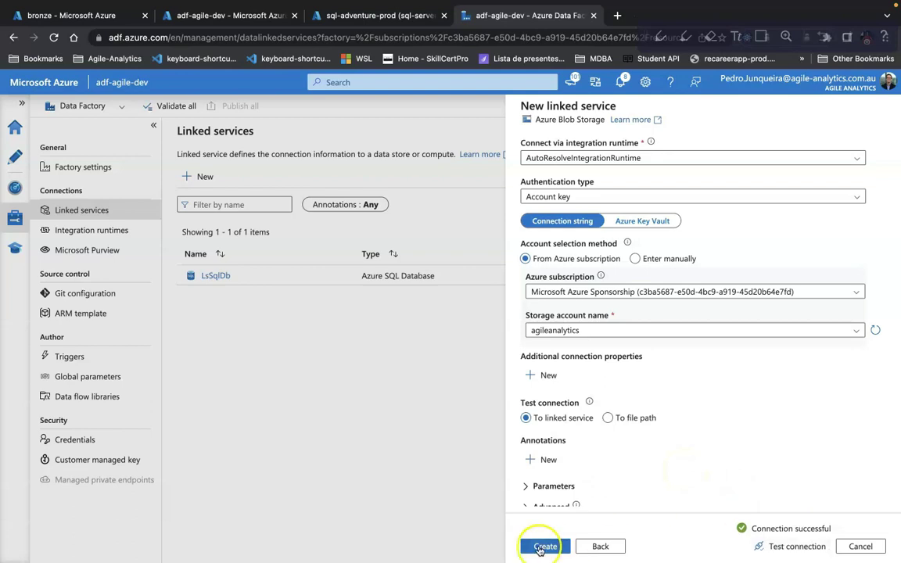
pyautogui.click(541, 547)
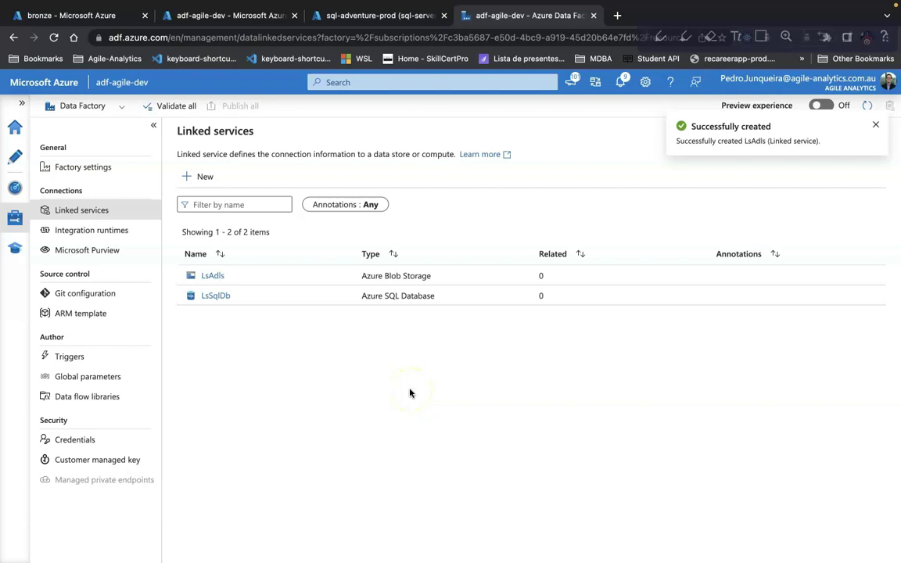
# Go to the factory's authoring area and create a new blank pipeline
pyautogui.click(11, 156)
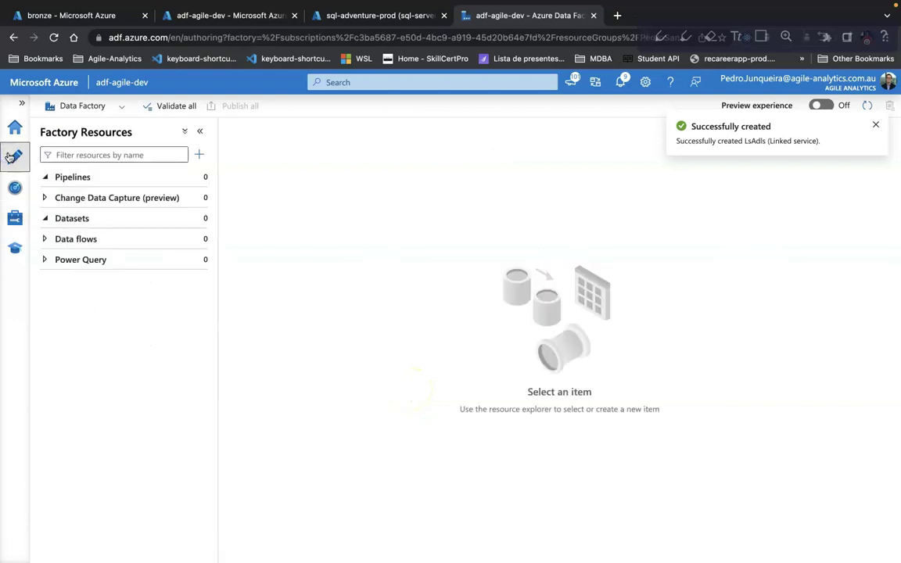
pyautogui.click(877, 124)
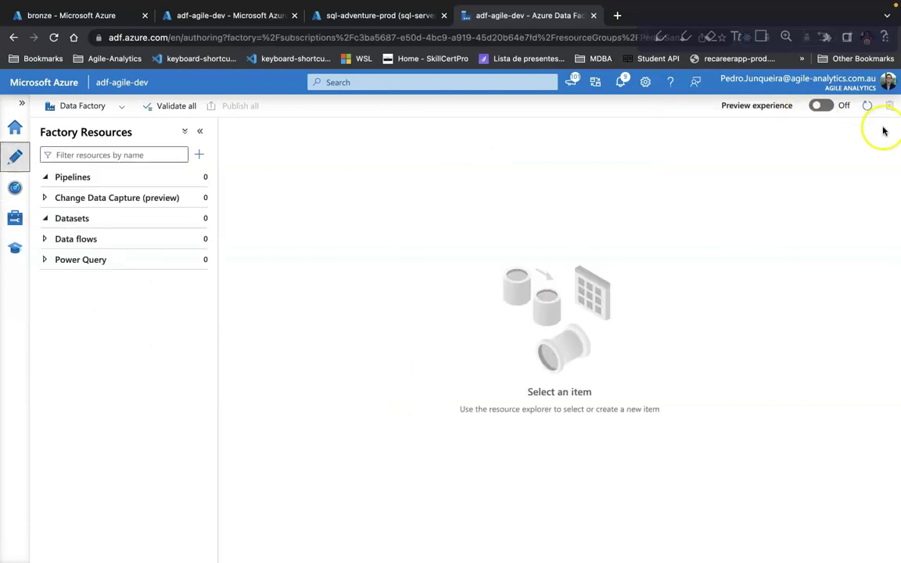
pyautogui.click(203, 177)
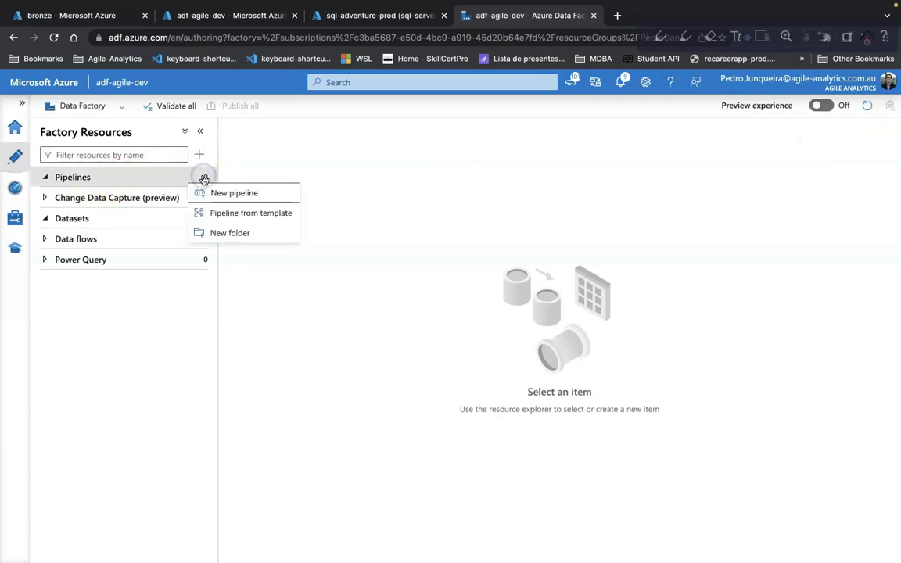
pyautogui.click(214, 192)
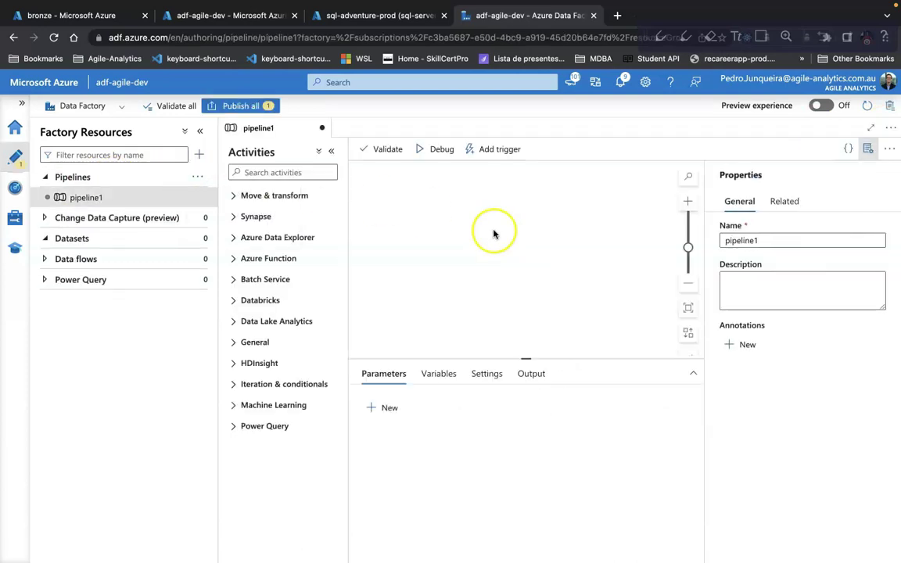
# Add a Lookup activity to the pipeline canvas and name it QuerySchema
pyautogui.click(237, 344)
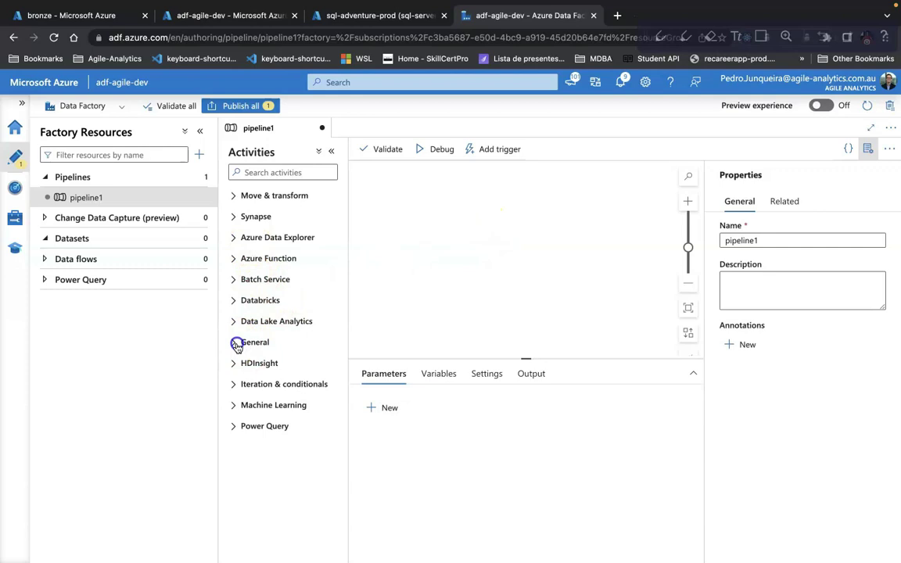
pyautogui.scroll(-3, 271, 411)
pyautogui.moveTo(264, 469); pyautogui.dragTo(425, 229)
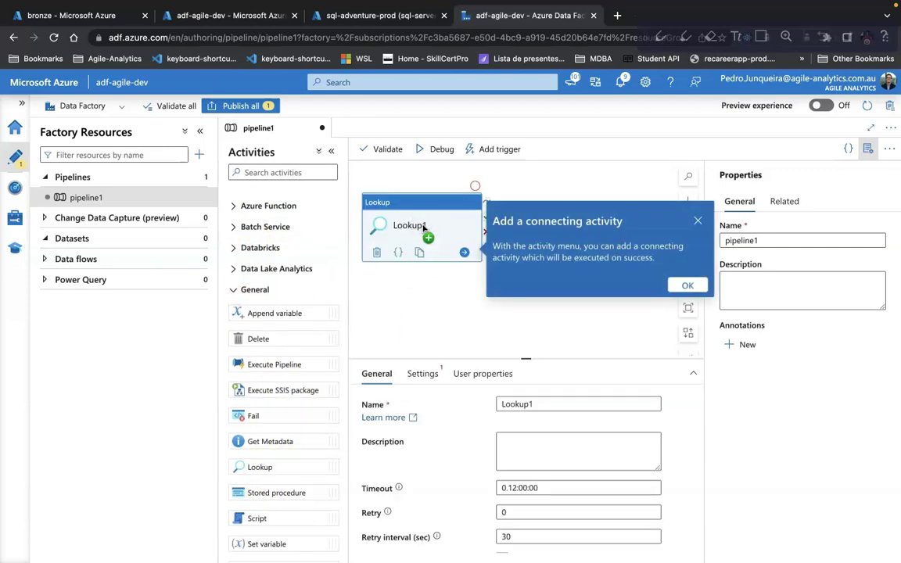
pyautogui.click(686, 284)
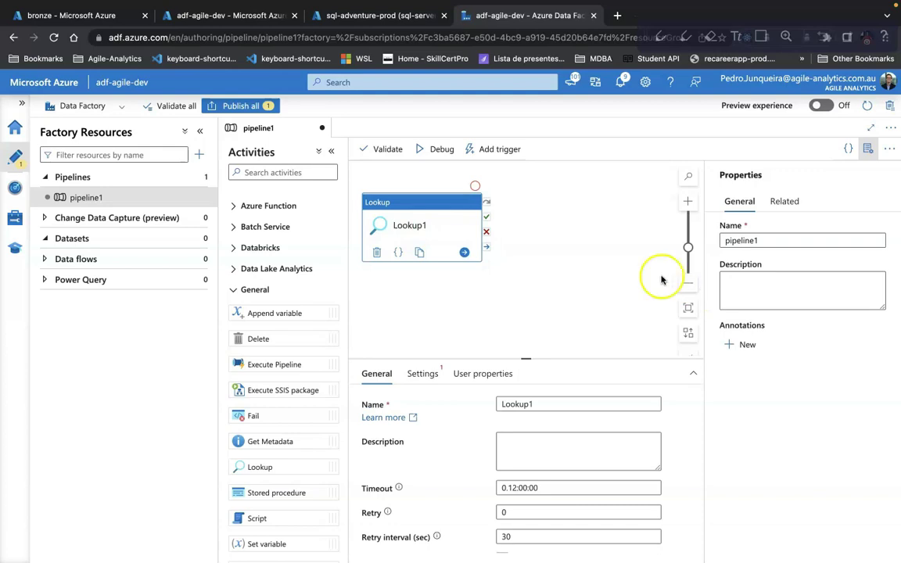
pyautogui.click(414, 224)
pyautogui.moveTo(562, 400); pyautogui.dragTo(460, 401)
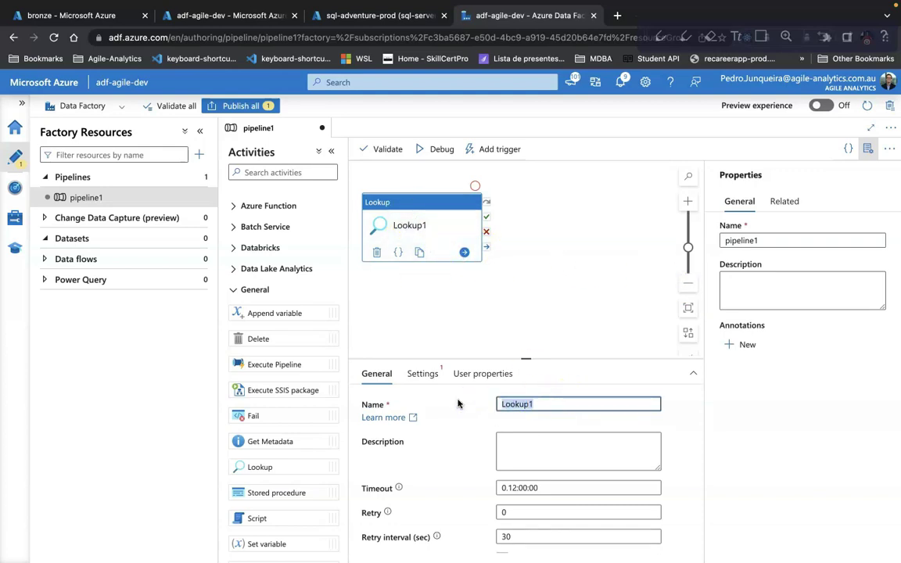
pyautogui.press('BackSpace')
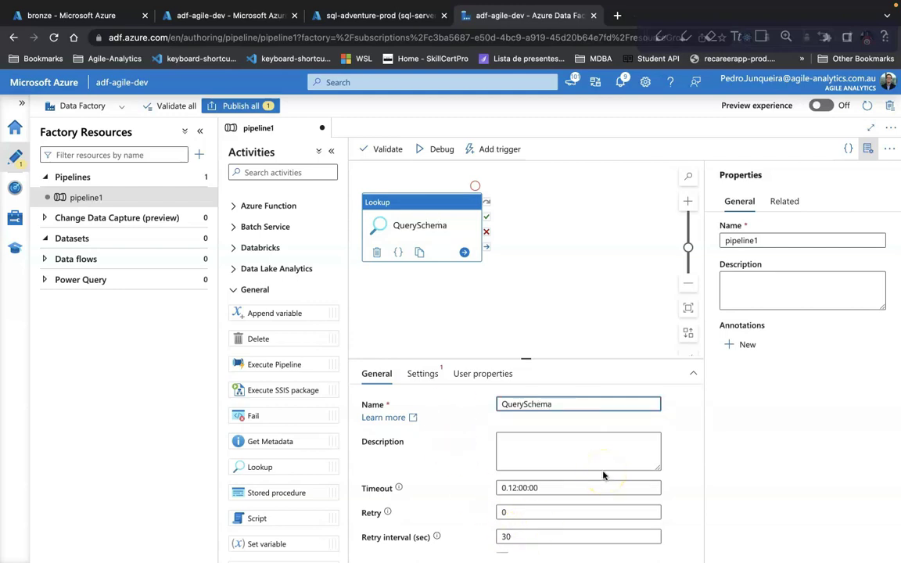
# Start a new source dataset for the QuerySchema lookup, using Azure SQL Database as the data store
pyautogui.click(426, 373)
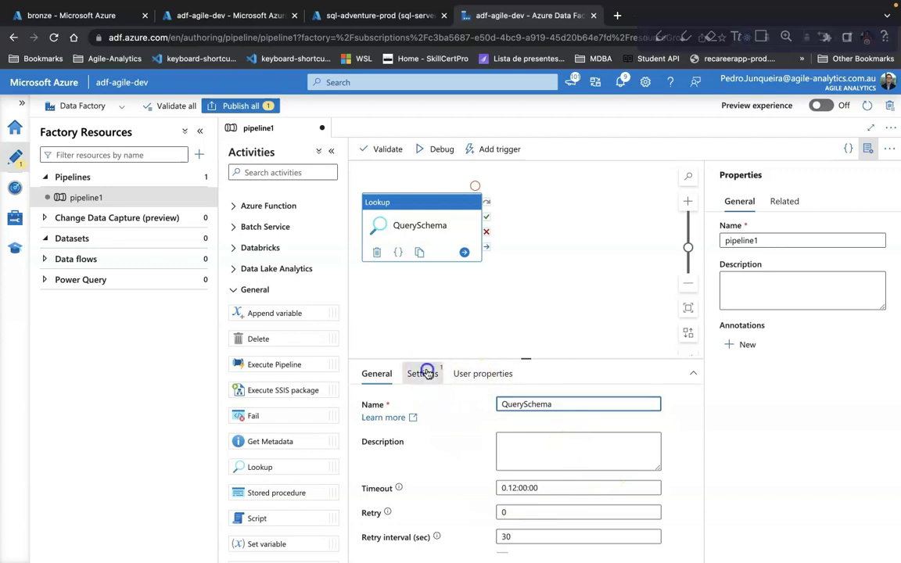
pyautogui.click(543, 407)
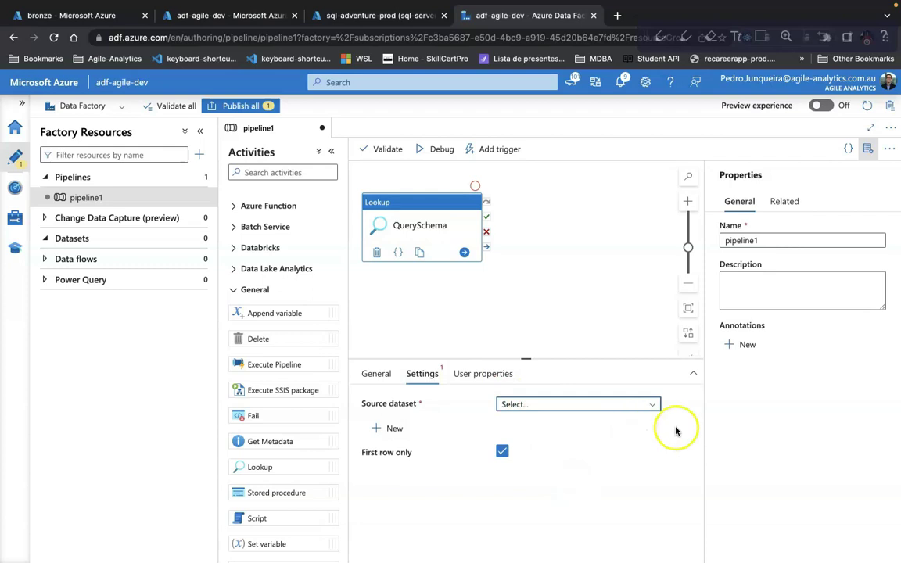
pyautogui.click(655, 404)
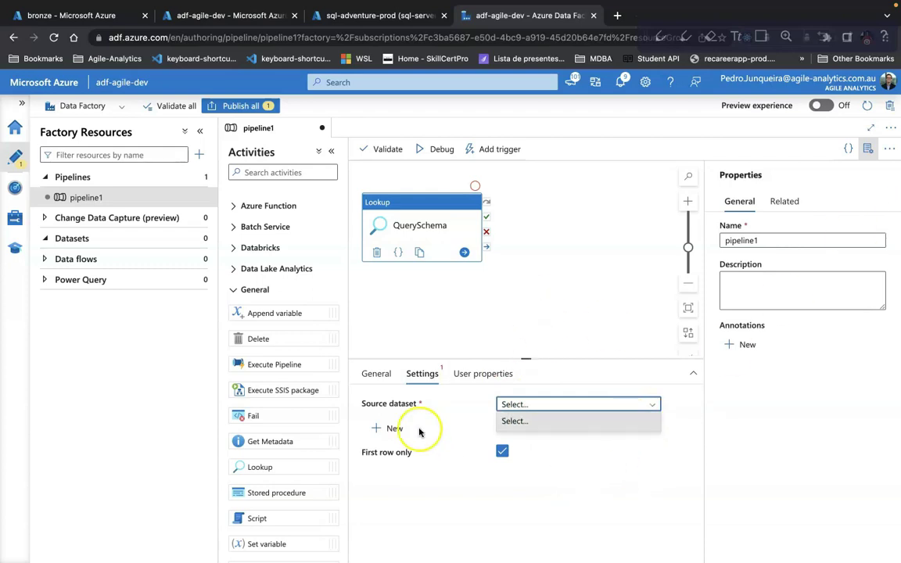
pyautogui.click(376, 429)
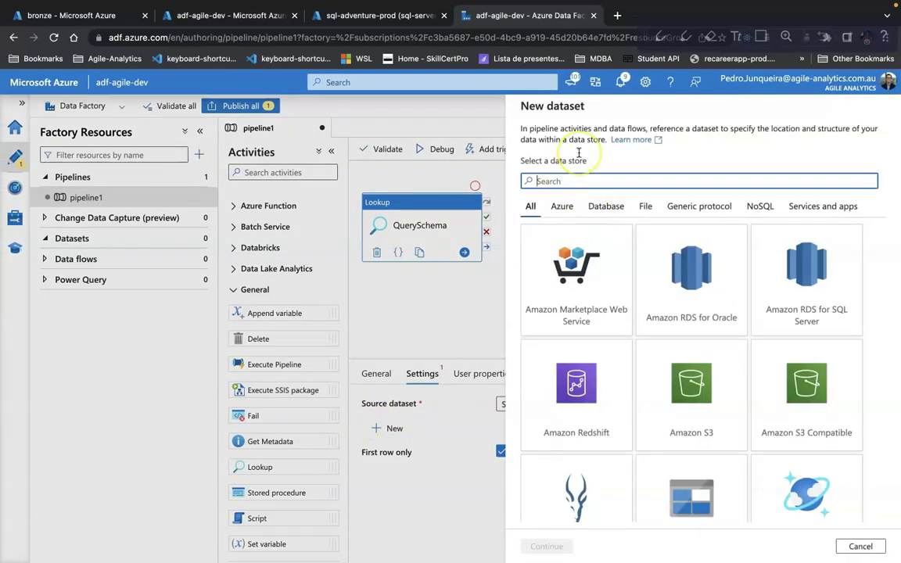
pyautogui.write('sqld')
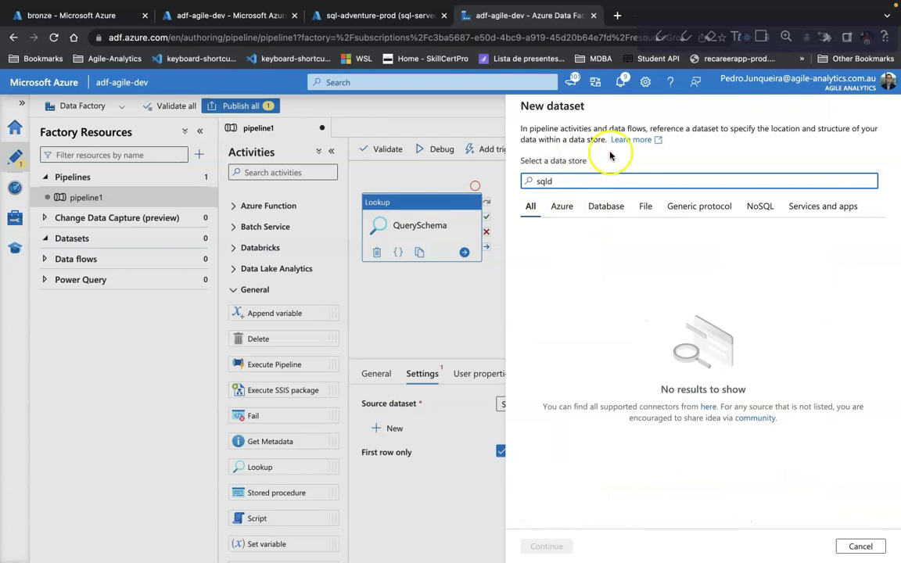
pyautogui.press('BackSpace')
pyautogui.click(742, 385)
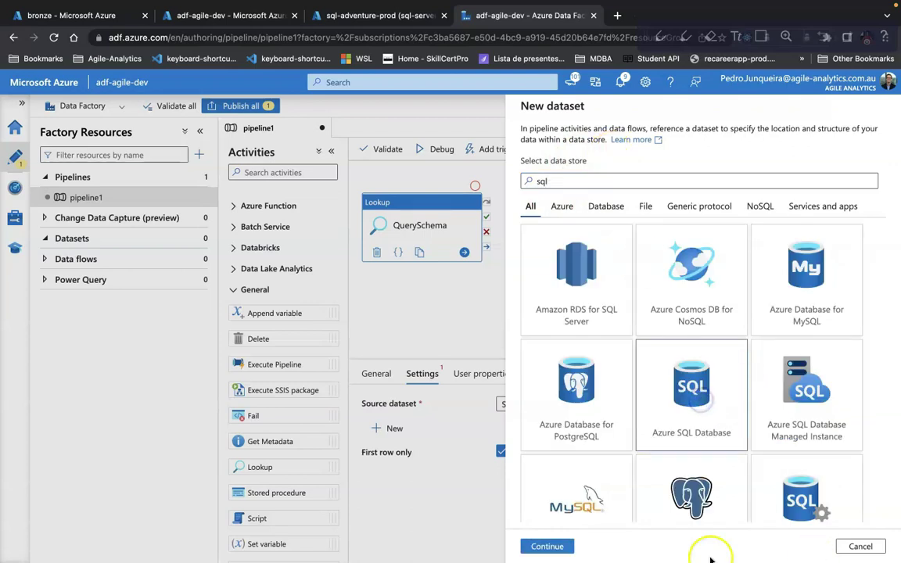
pyautogui.click(552, 545)
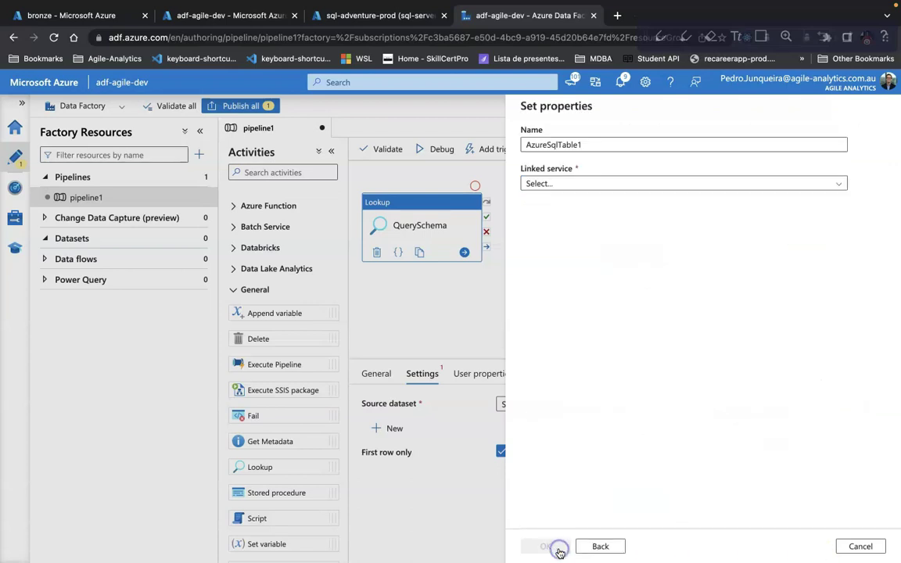
# Create the source dataset on the LsSqlDb linked service without choosing a table, and set the lookup to use a query
pyautogui.click(618, 182)
pyautogui.click(609, 266)
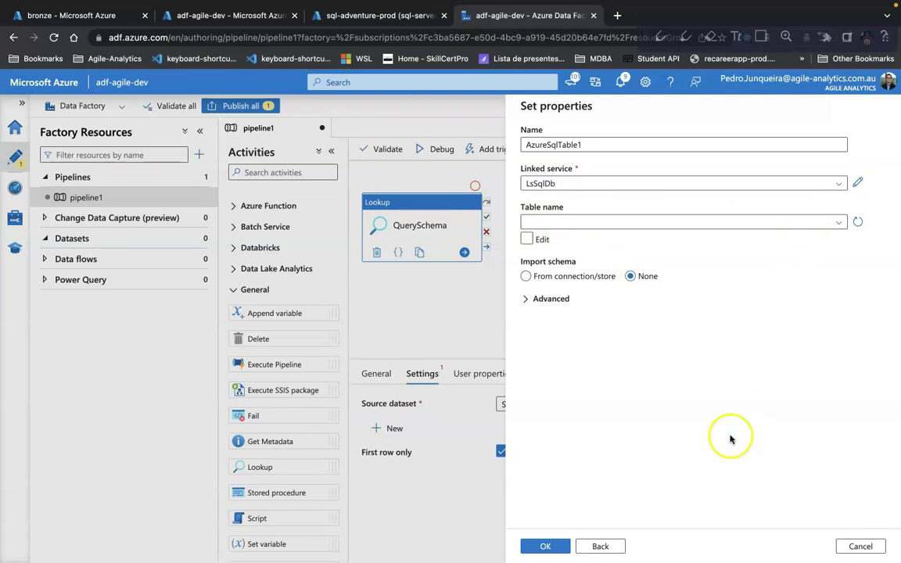
pyautogui.click(548, 547)
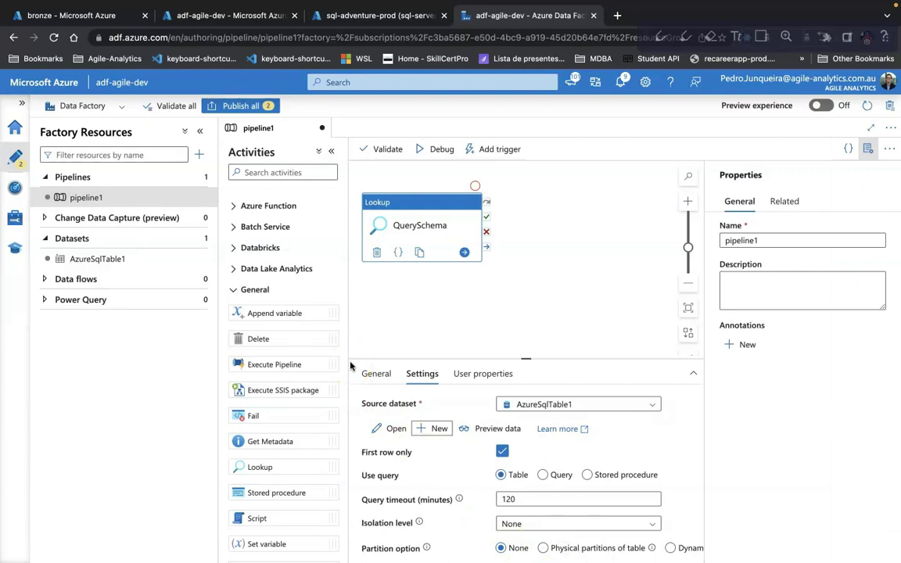
pyautogui.click(559, 477)
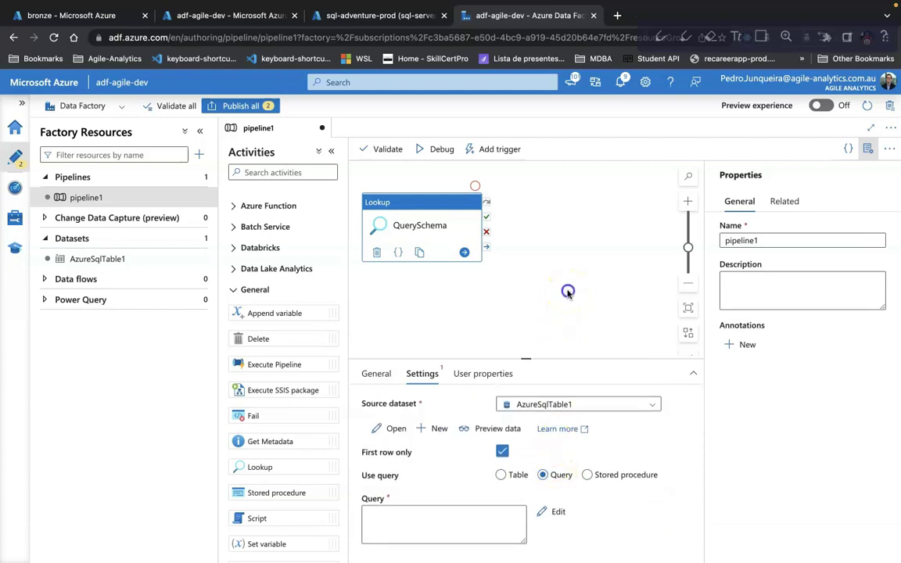
# Add a pipeline parameter of type String named SchemaName
pyautogui.click(568, 292)
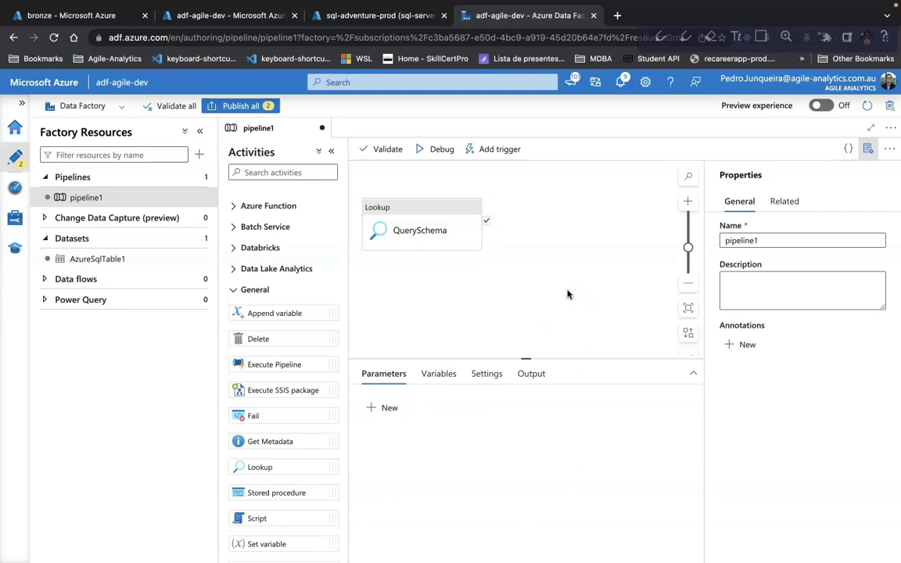
pyautogui.click(386, 409)
pyautogui.click(430, 454)
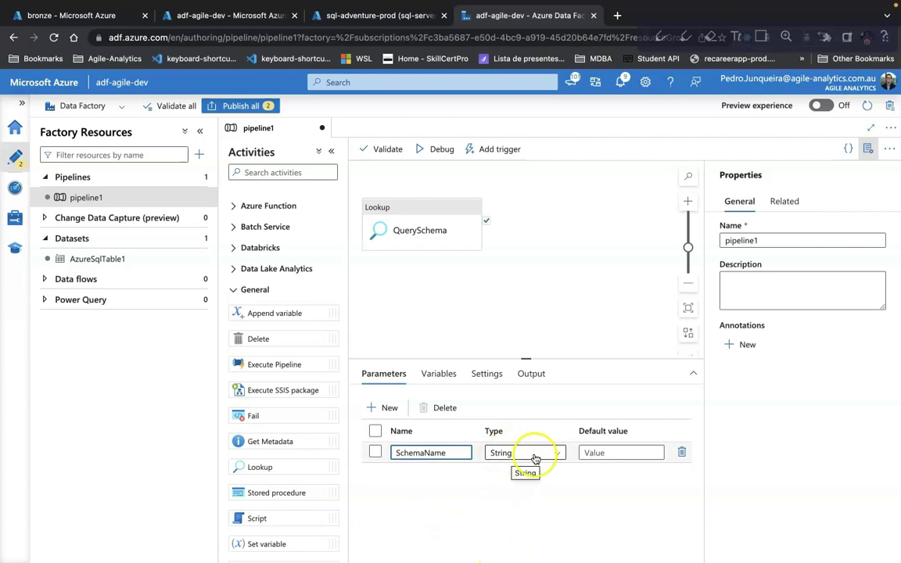
# Rename the pipeline as SqlToParquet
pyautogui.click(775, 243)
pyautogui.click(640, 237)
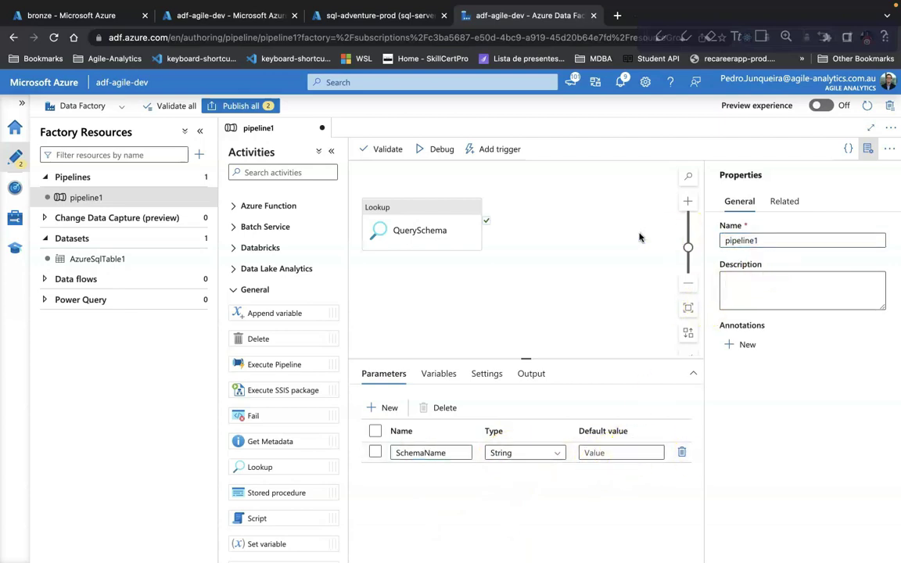
pyautogui.click(784, 246)
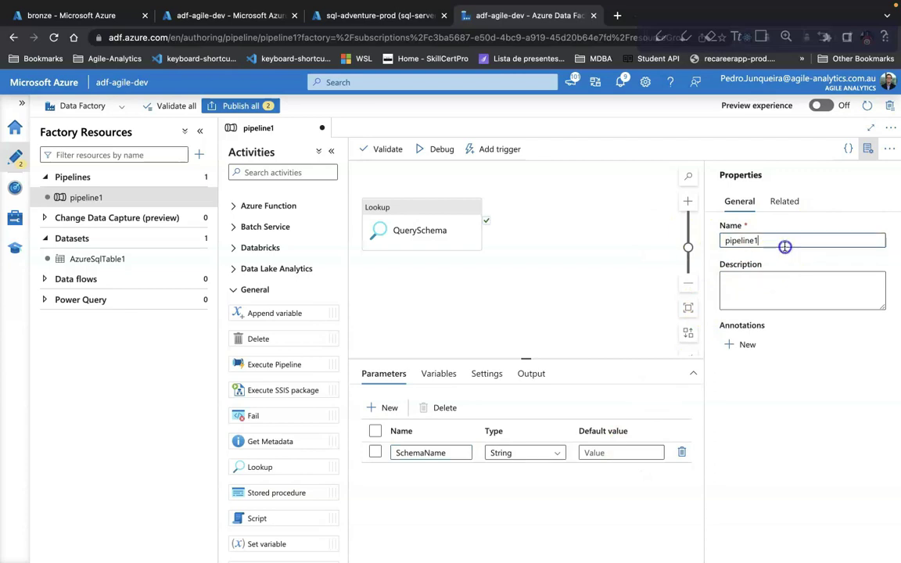
pyautogui.click(703, 239)
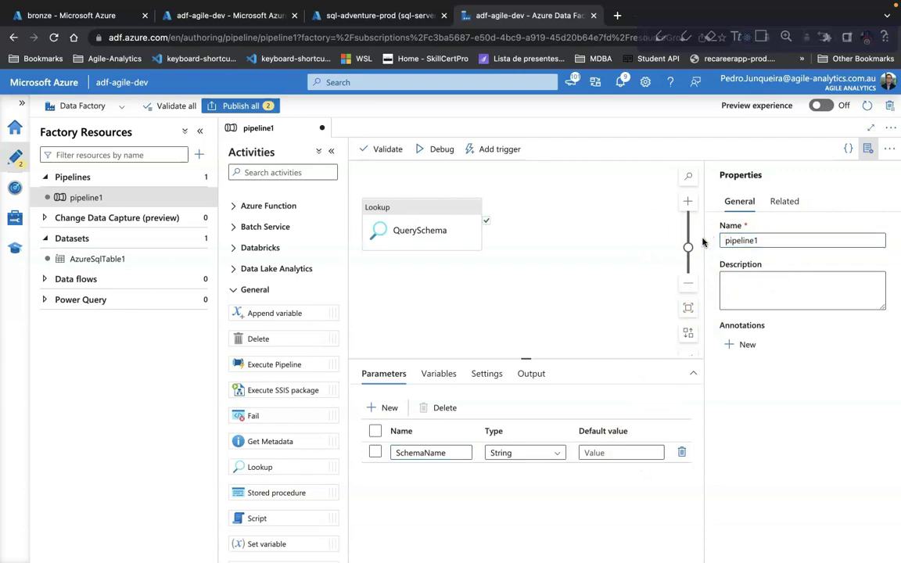
pyautogui.click(767, 238)
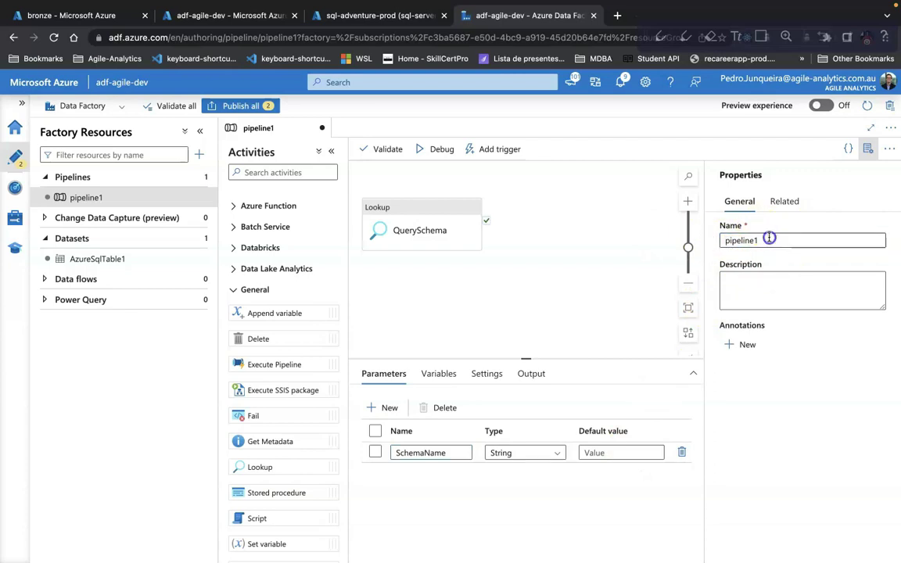
pyautogui.click(767, 239)
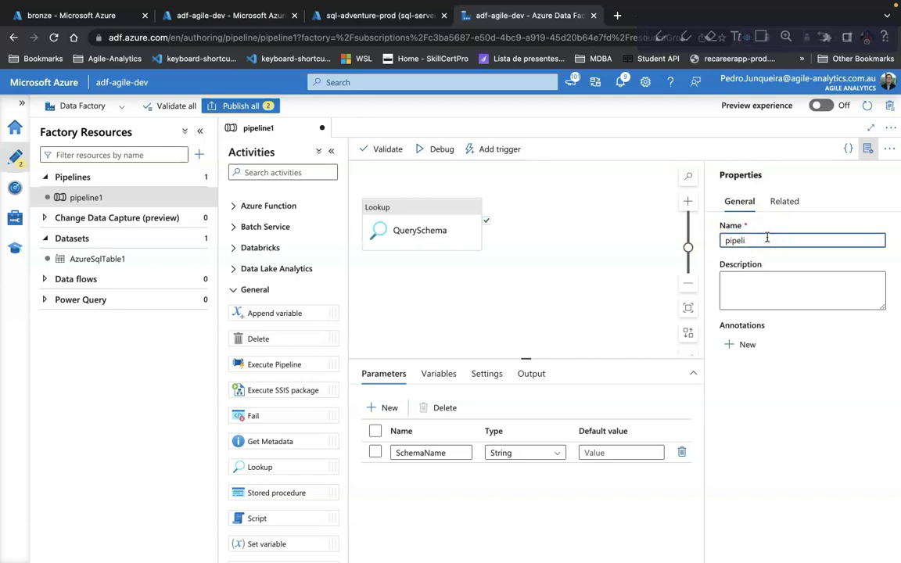
pyautogui.press('BackSpace')
pyautogui.write('SqlToParquet')
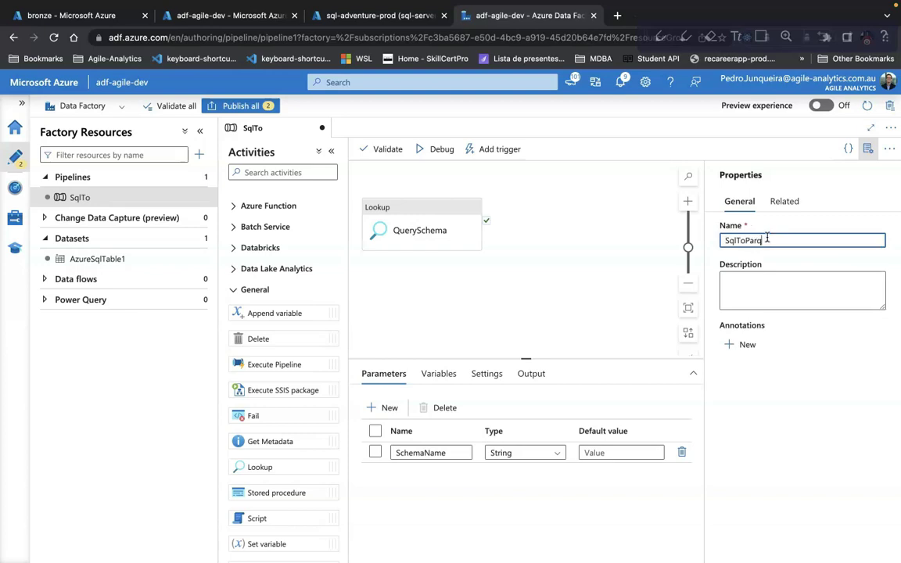
pyautogui.click(536, 309)
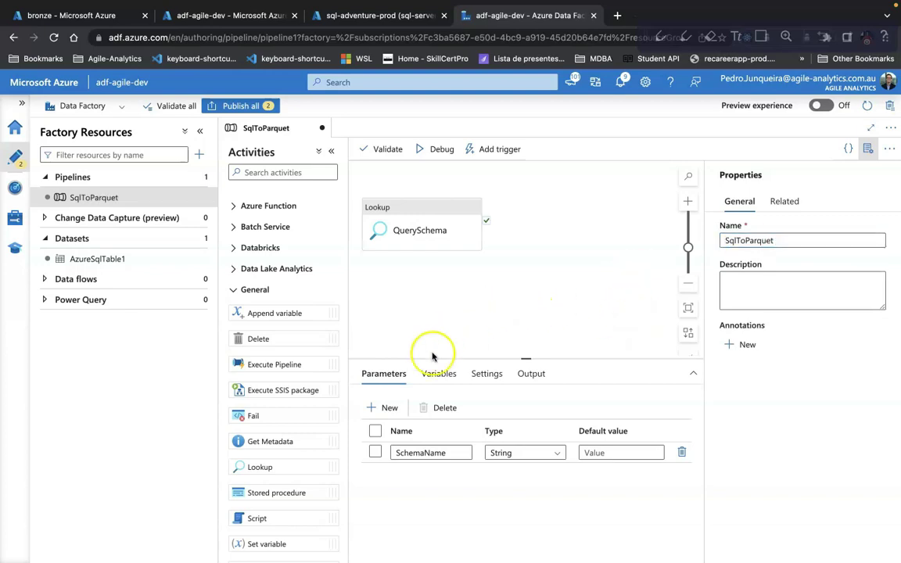
# Open the QuerySchema lookup's query field, switch to Azure Data Studio and run the SQLQuery_1 query that lists the SalesLT tables
pyautogui.click(395, 205)
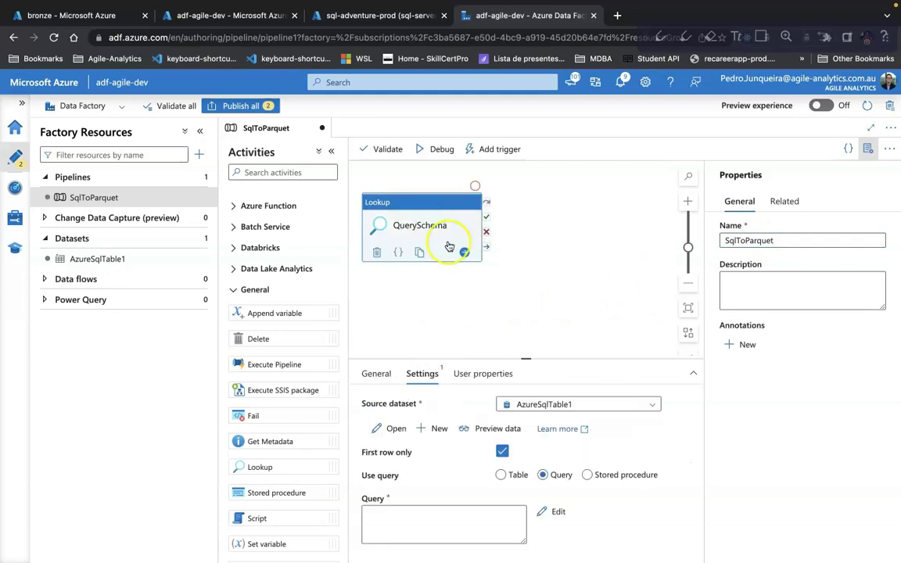
pyautogui.click(471, 520)
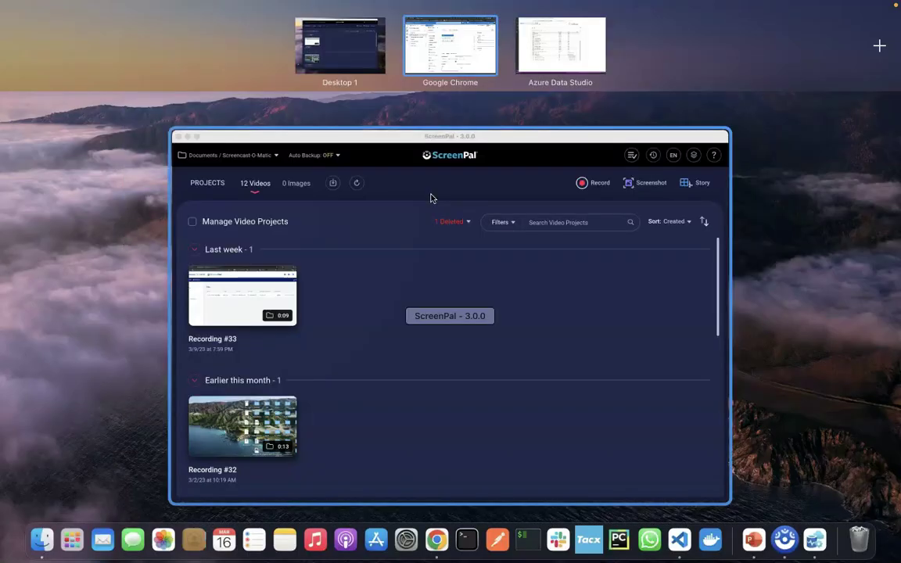
pyautogui.click(814, 542)
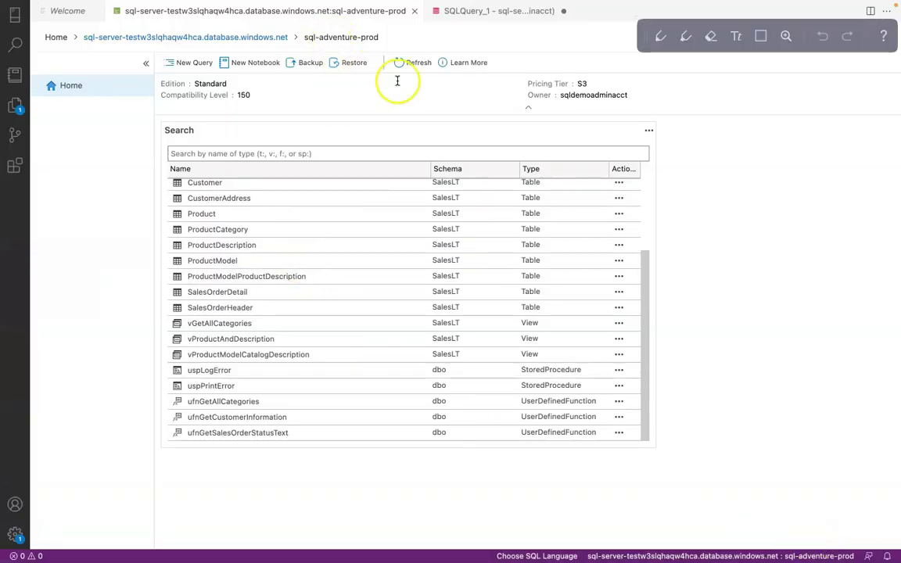
pyautogui.click(486, 11)
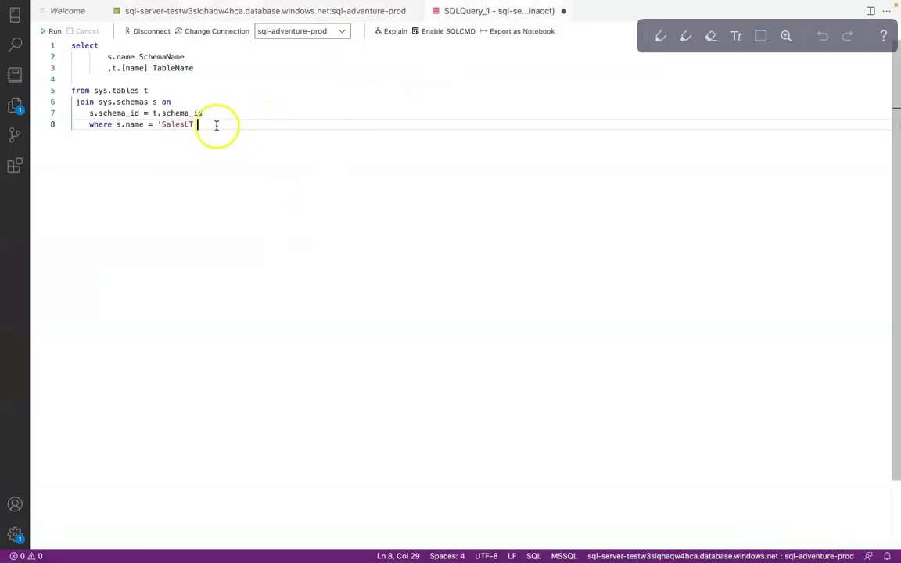
pyautogui.click(47, 35)
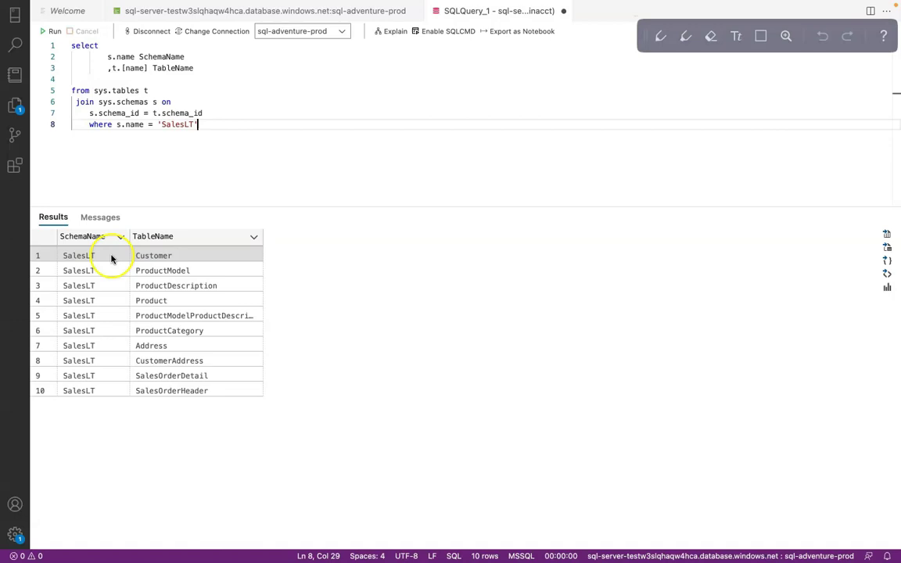
# Examine the schema and table names in the query results
pyautogui.click(162, 258)
pyautogui.click(169, 287)
pyautogui.click(168, 316)
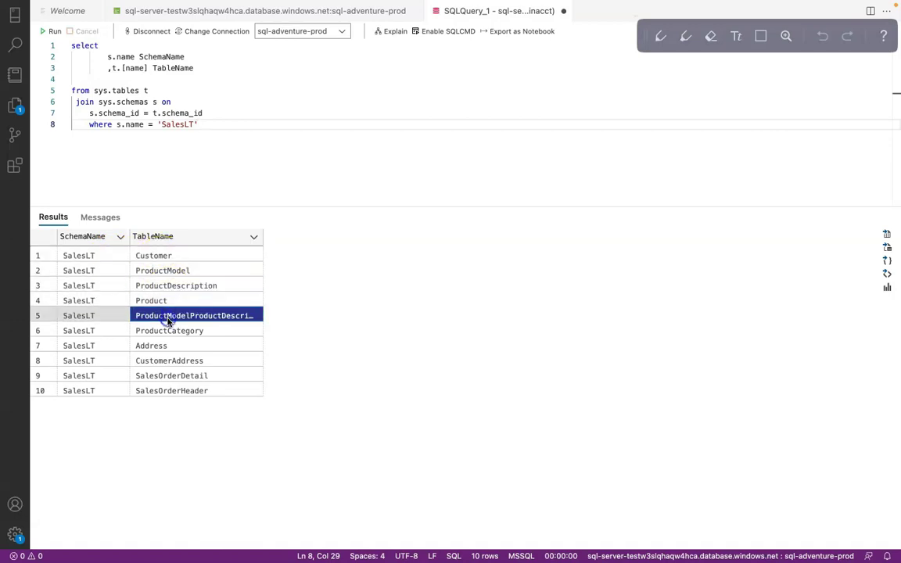
pyautogui.click(169, 360)
pyautogui.click(98, 330)
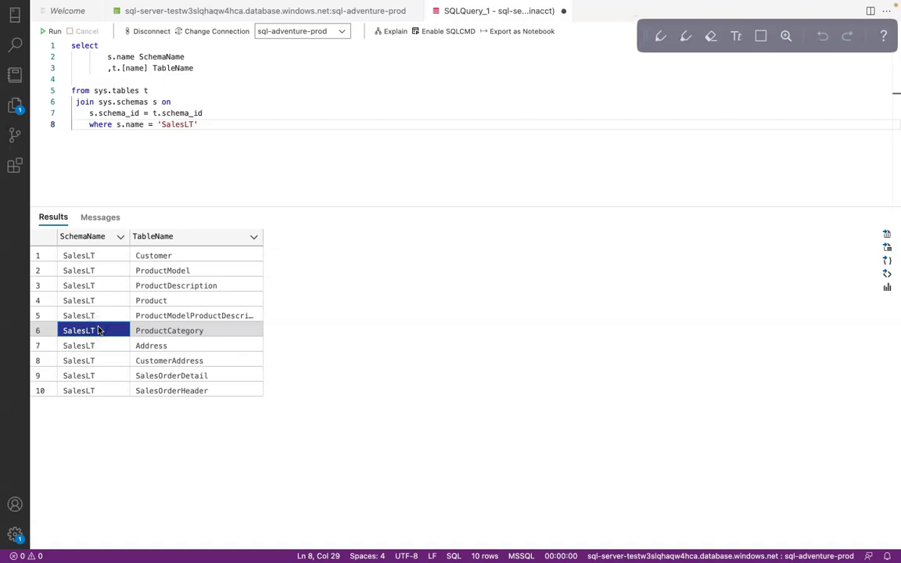
pyautogui.hotkey('ctrl', 'Up')
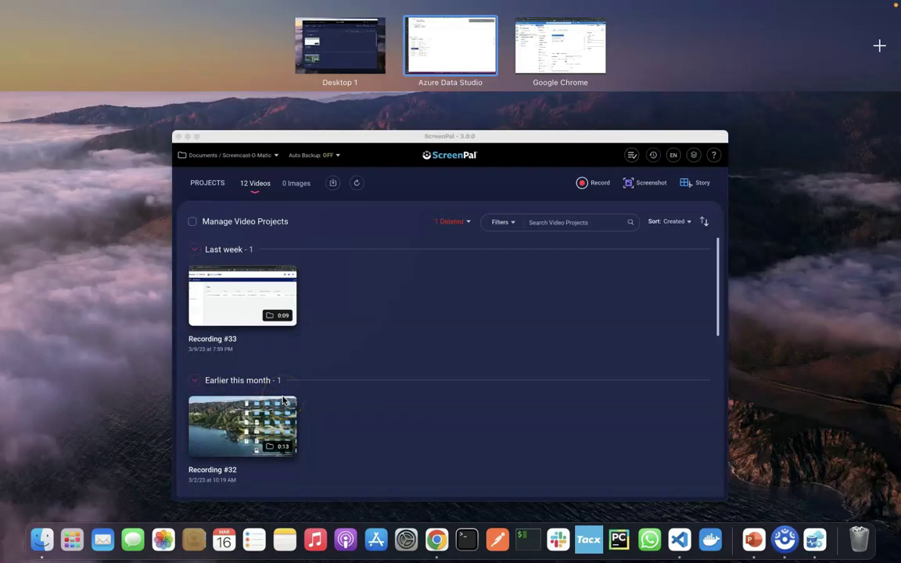
pyautogui.click(284, 401)
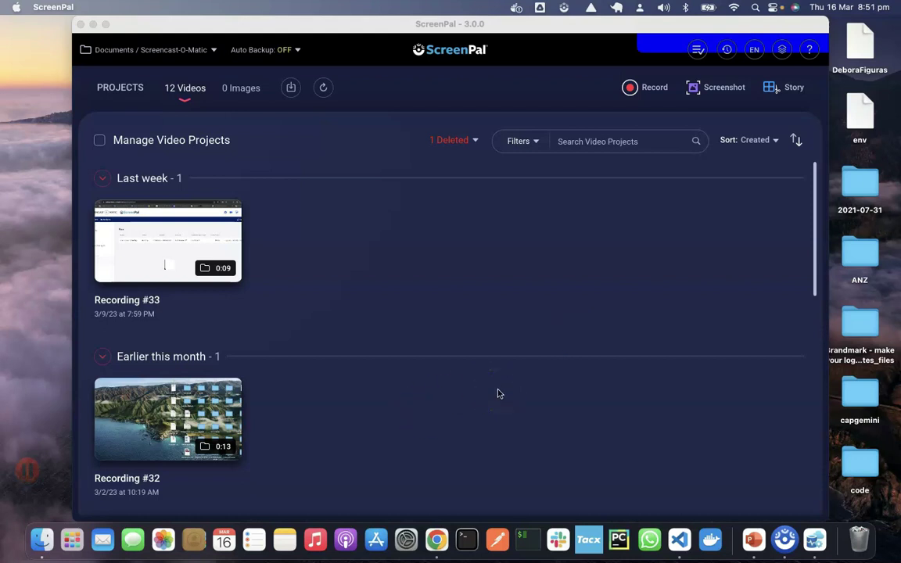
pyautogui.click(820, 539)
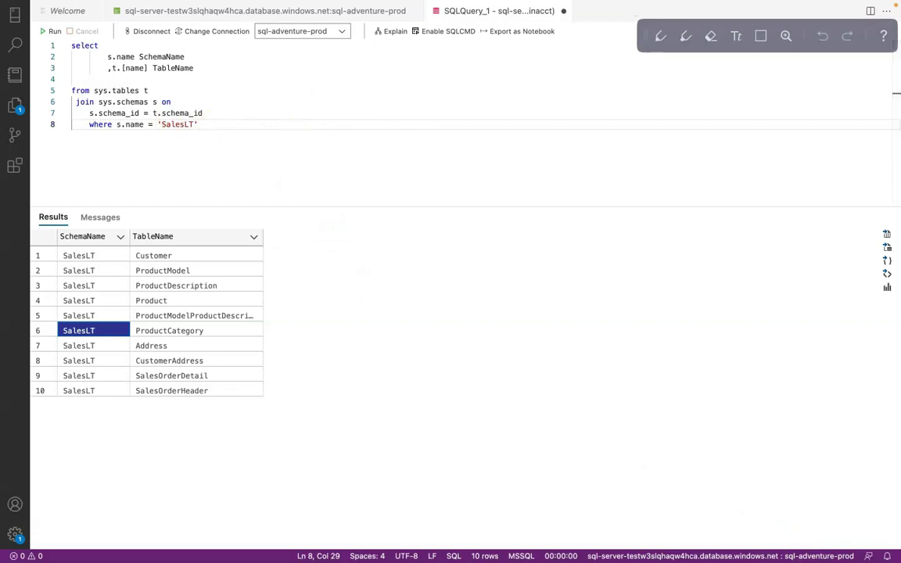
pyautogui.hotkey('ctrl', 'Up')
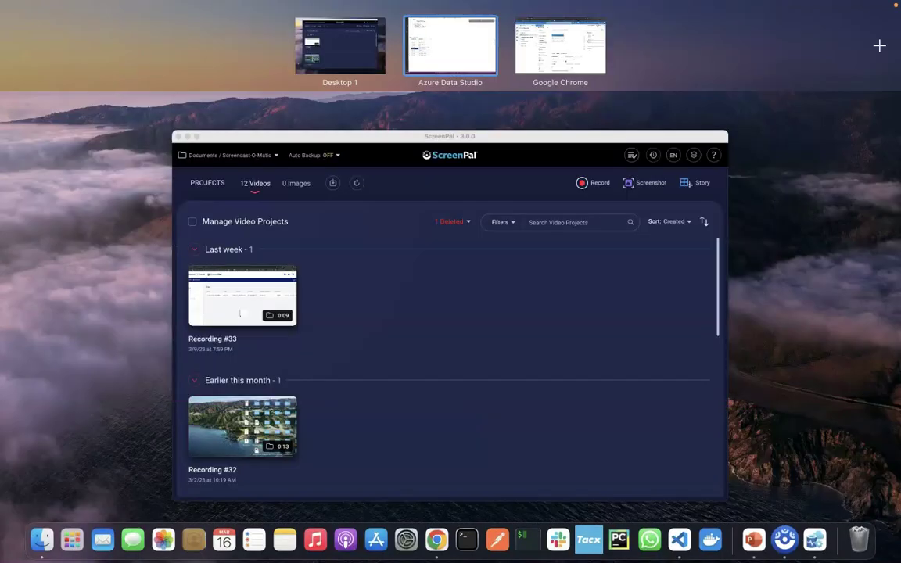
pyautogui.hotkey('ctrl', 'Up')
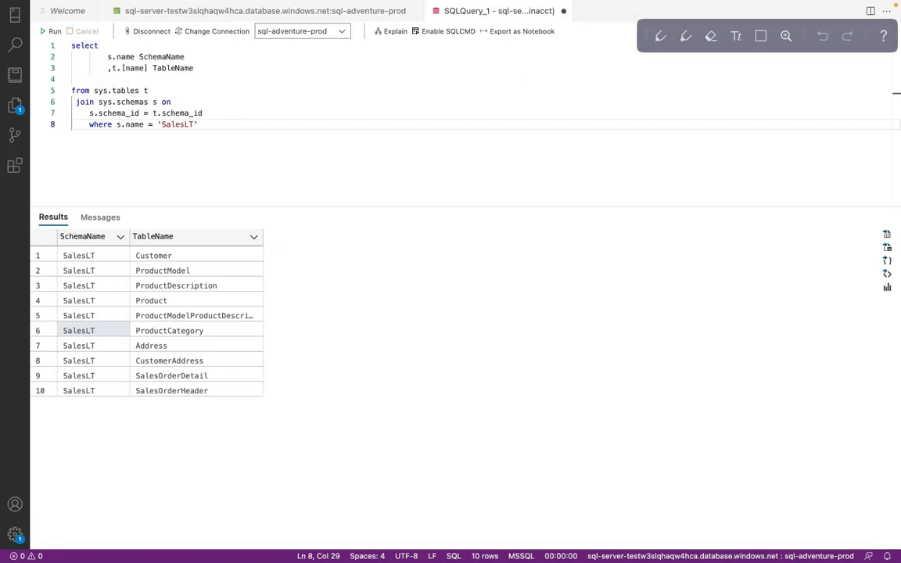
pyautogui.hotkey('ctrl', 'Up')
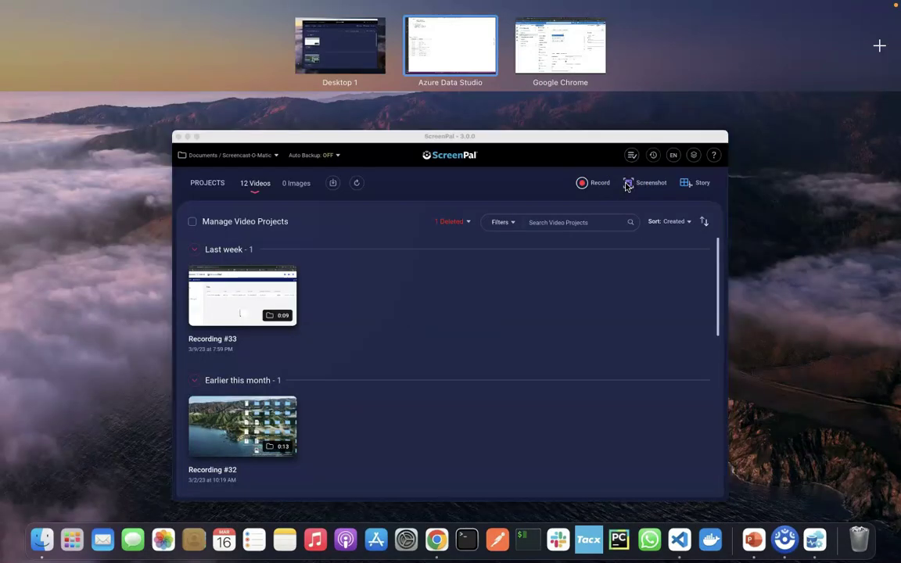
pyautogui.click(585, 46)
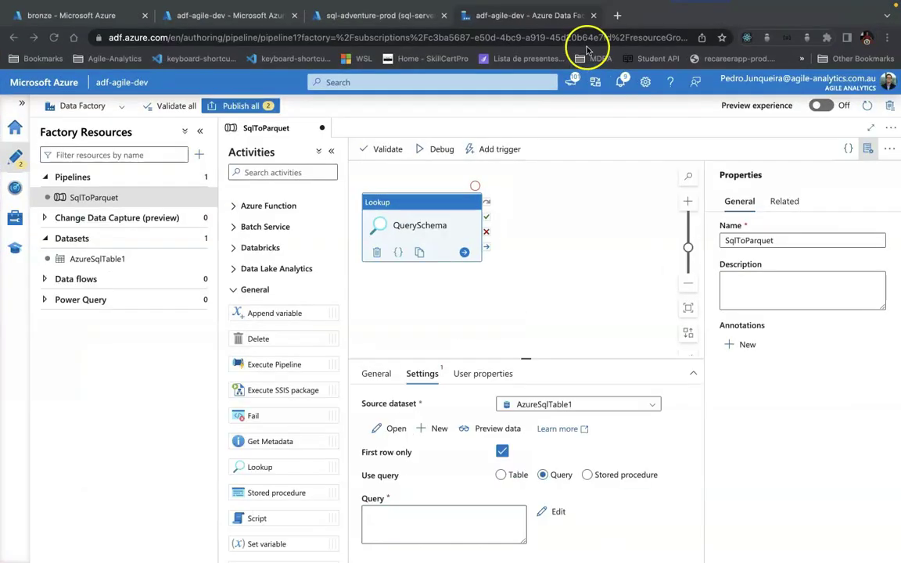
pyautogui.click(429, 512)
pyautogui.scroll(-2, 429, 512)
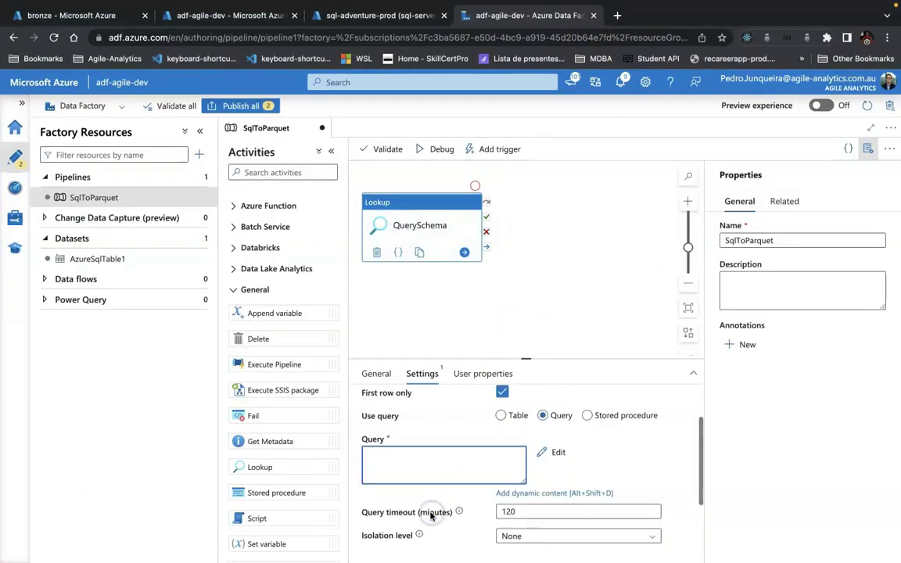
pyautogui.click(520, 485)
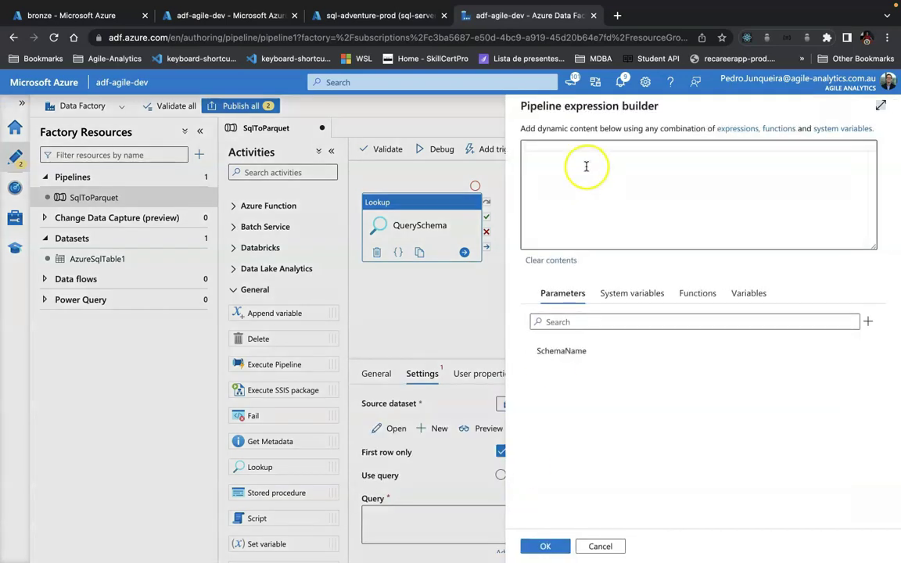
pyautogui.write("@concat('select         s.name SchemaName         ,t.[name] TableName  from sys.tables t  join sys.schemas s on     s.schema_id = t.schema_id     where s.name =''', pipeline().parameters.SchemaName,'''')")
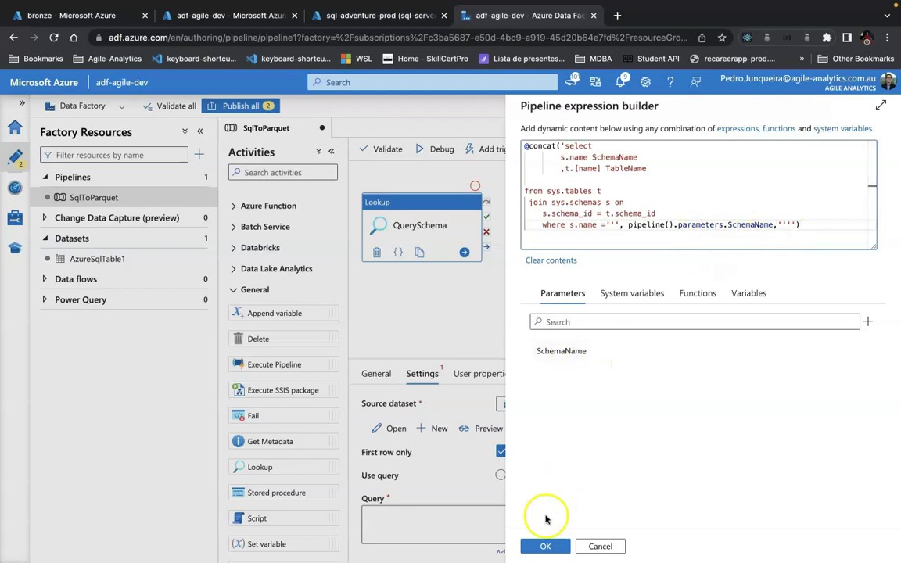
pyautogui.moveTo(545, 560)
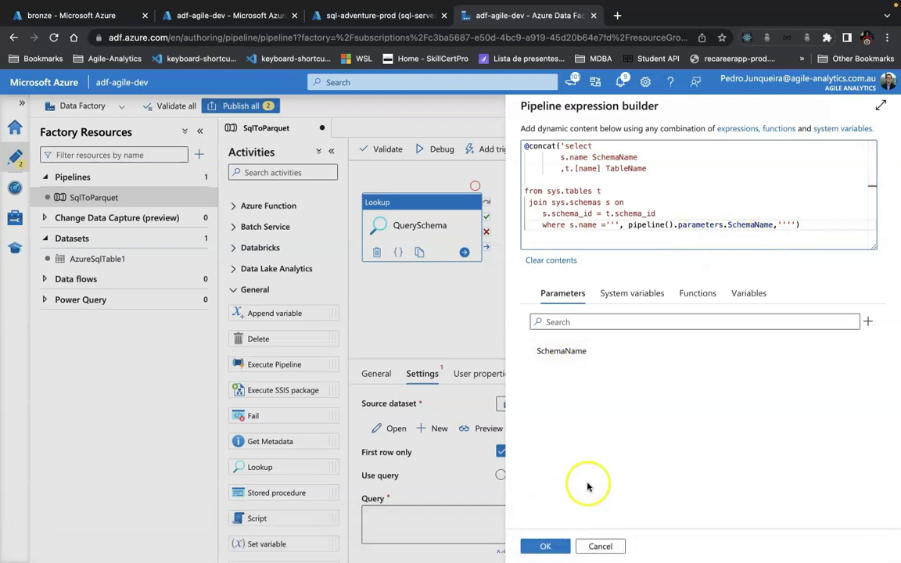
pyautogui.click(546, 547)
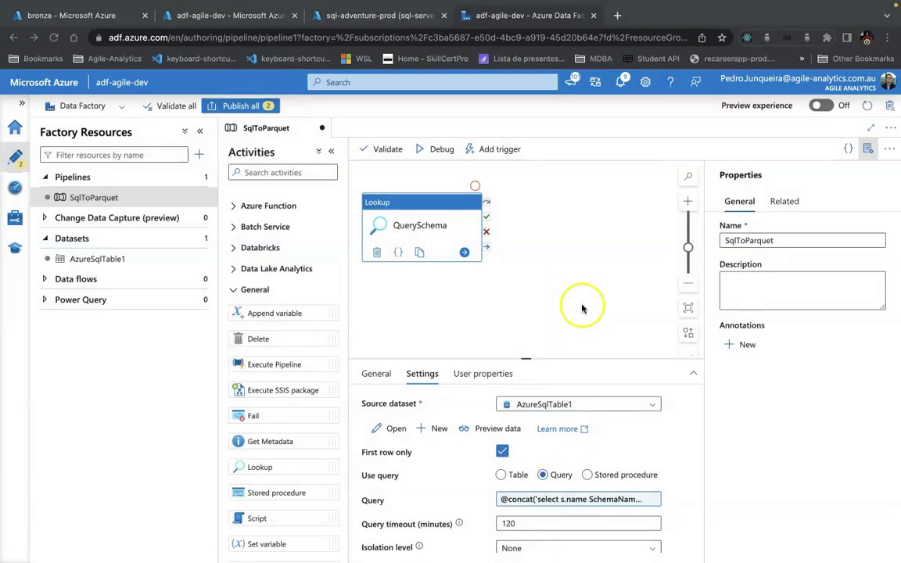
pyautogui.hscroll(-3, 583, 307)
pyautogui.press('super+Tab')
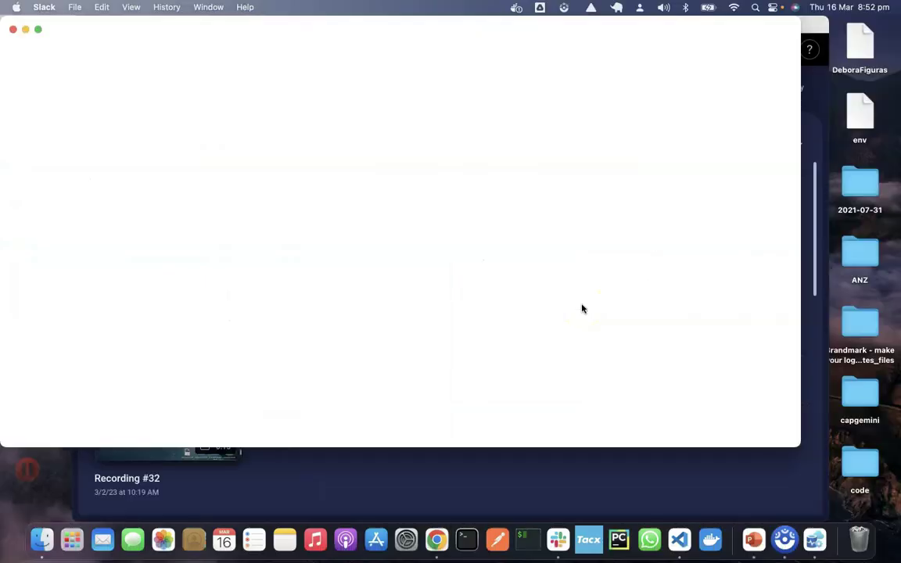
pyautogui.click(13, 29)
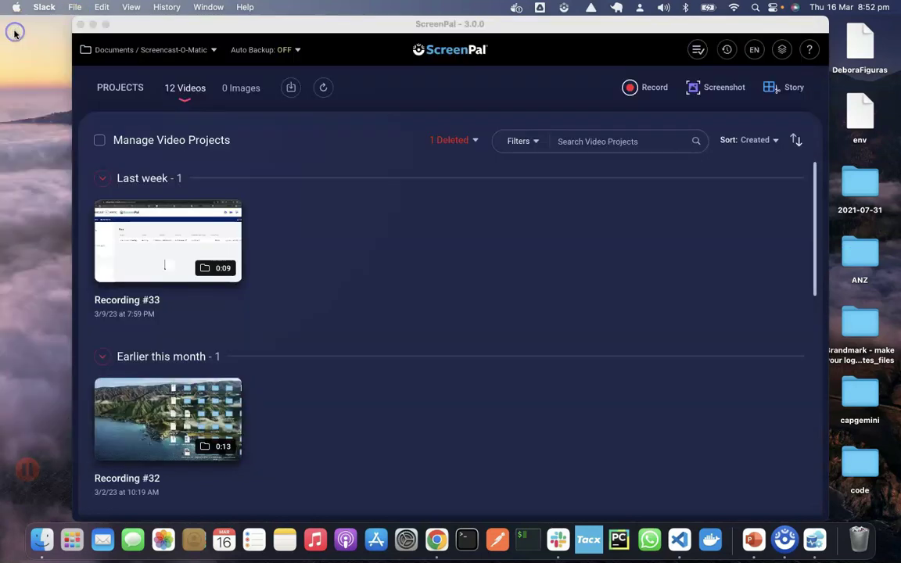
pyautogui.hotkey('ctrl', 'Up')
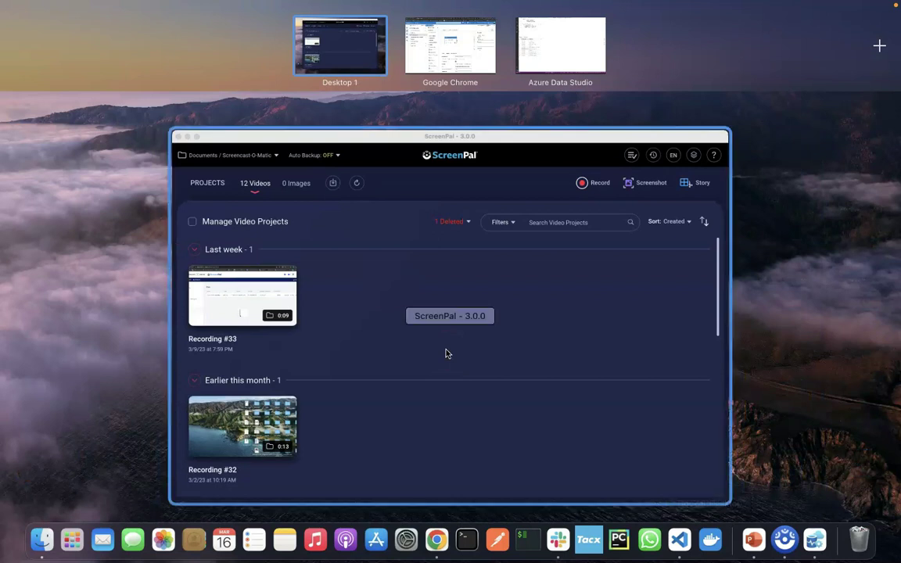
pyautogui.click(474, 61)
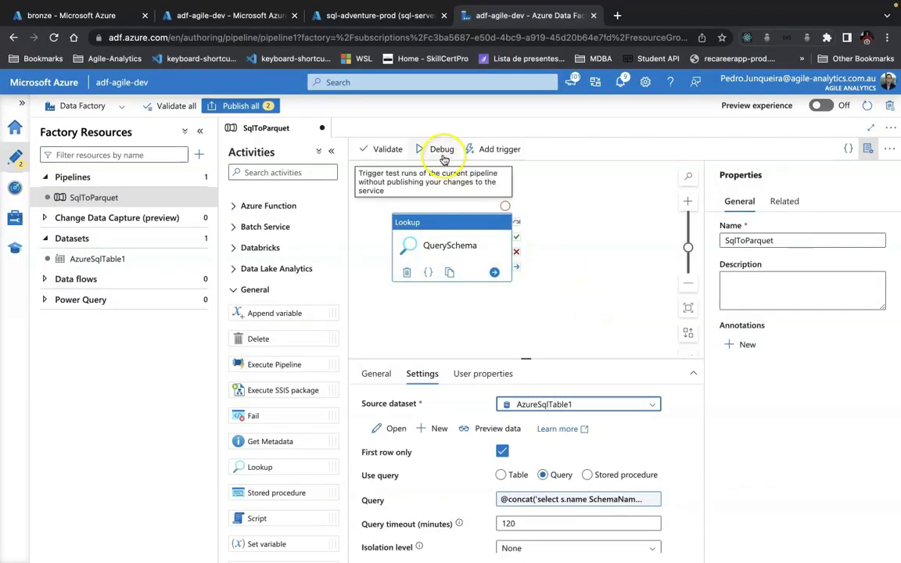
# Validate the SqlToParquet pipeline and start a debug run with SchemaName set to SalesLT
pyautogui.click(387, 151)
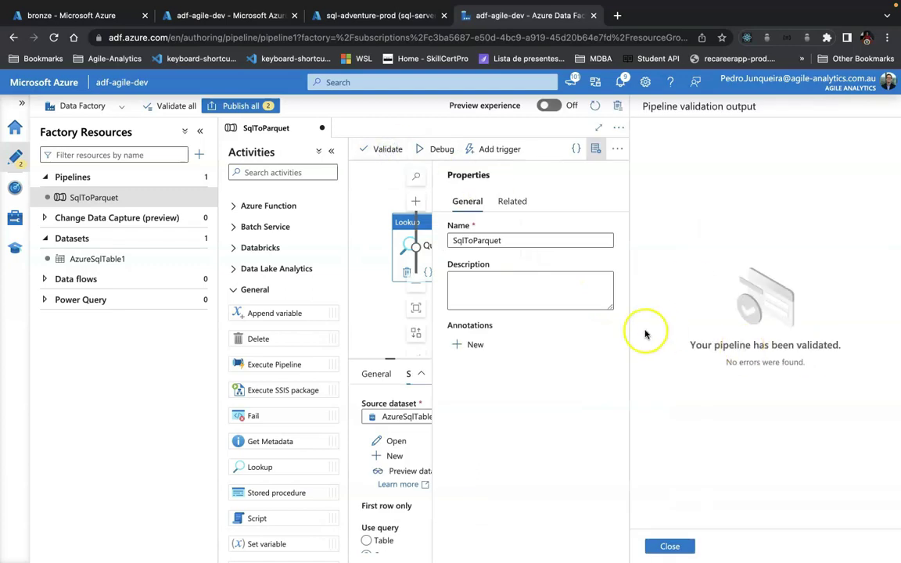
pyautogui.click(678, 544)
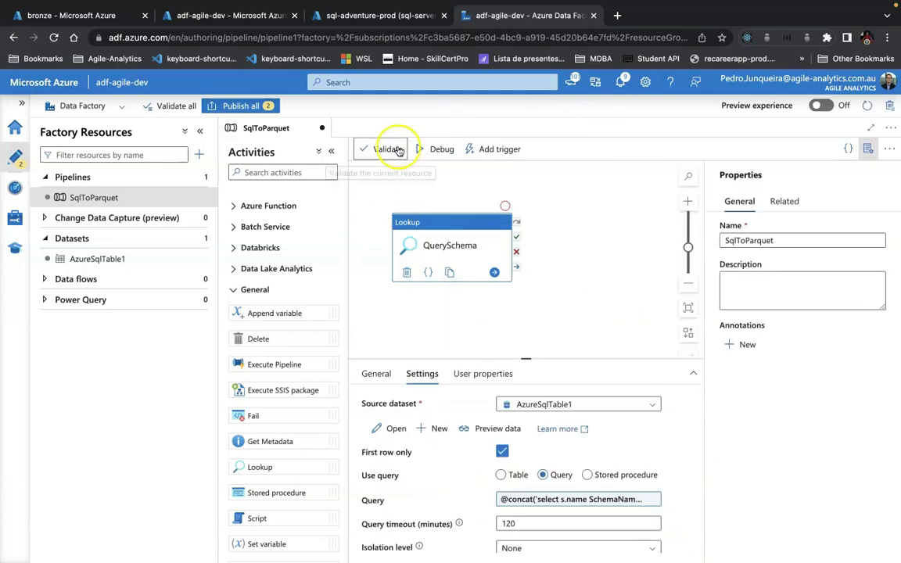
pyautogui.click(426, 149)
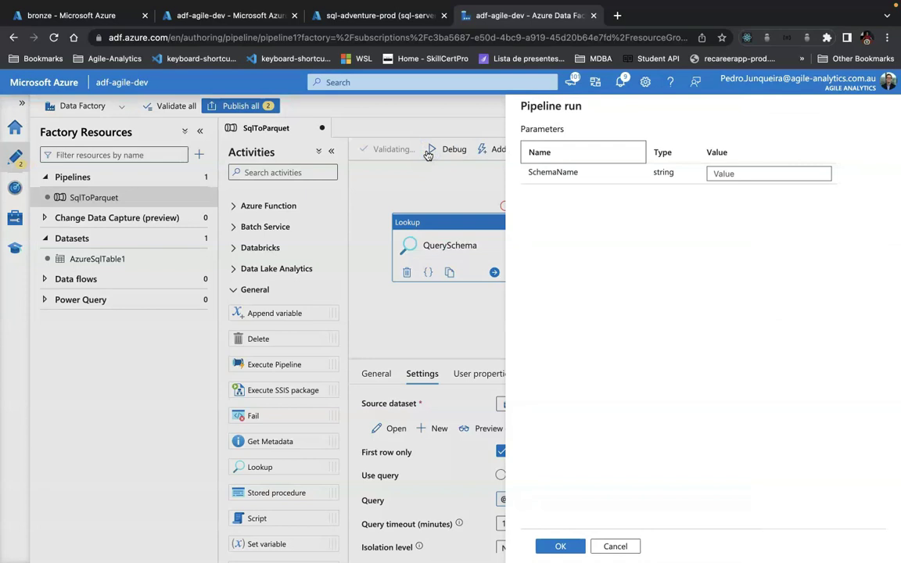
pyautogui.click(739, 175)
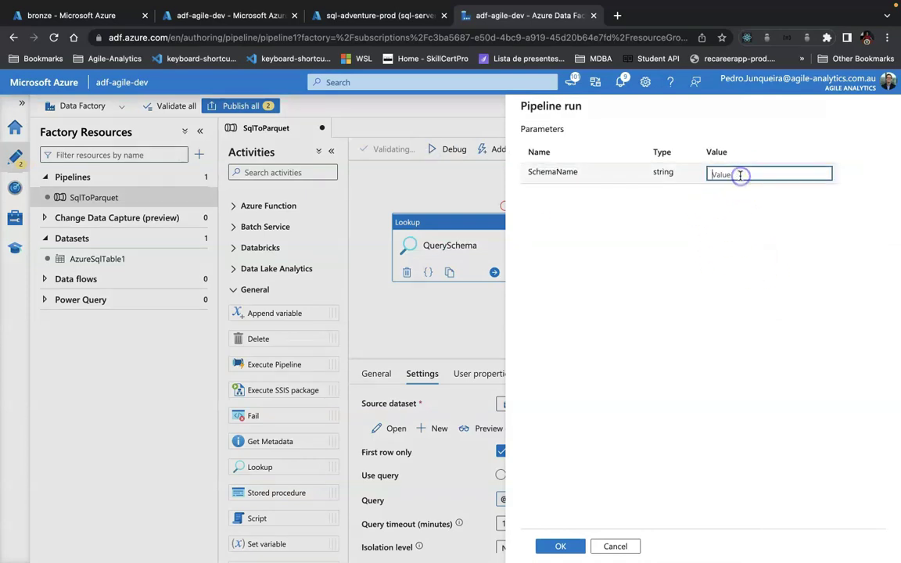
pyautogui.write('Sales')
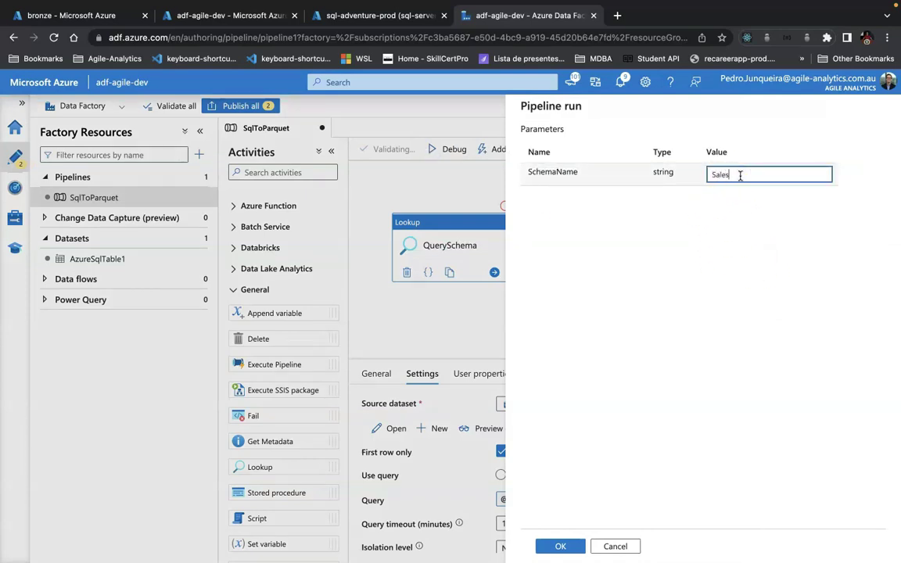
pyautogui.write('LT')
pyautogui.click(560, 545)
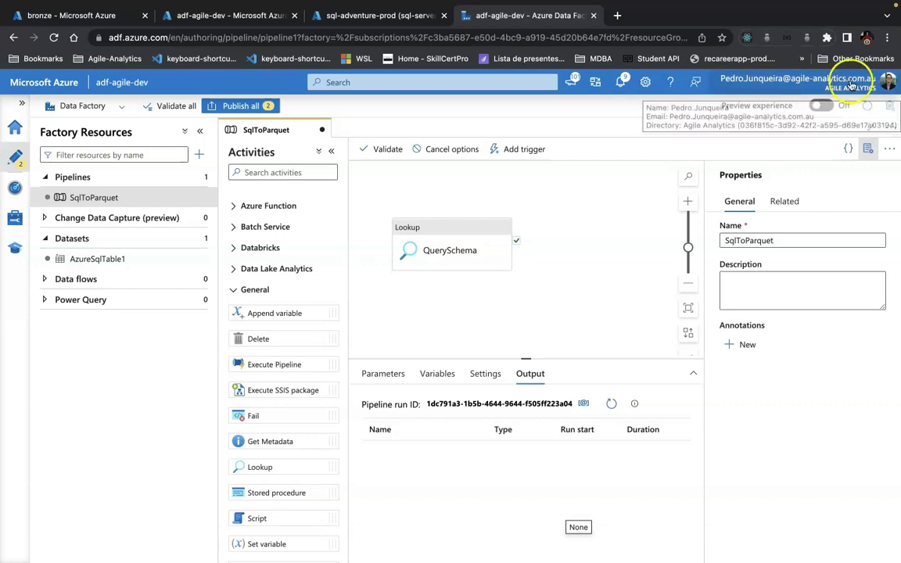
# Refresh the debug run's status and inspect the QuerySchema activity's output
pyautogui.click(611, 403)
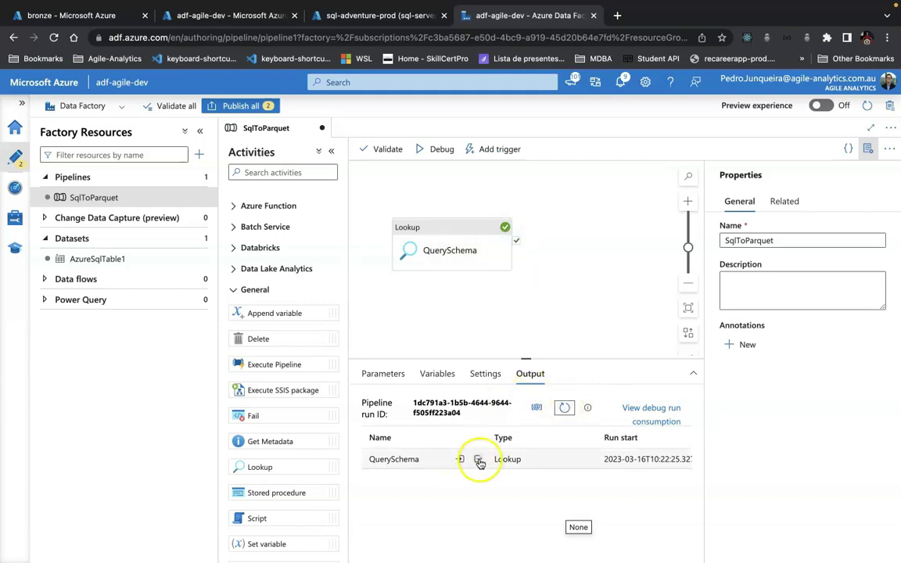
pyautogui.click(455, 464)
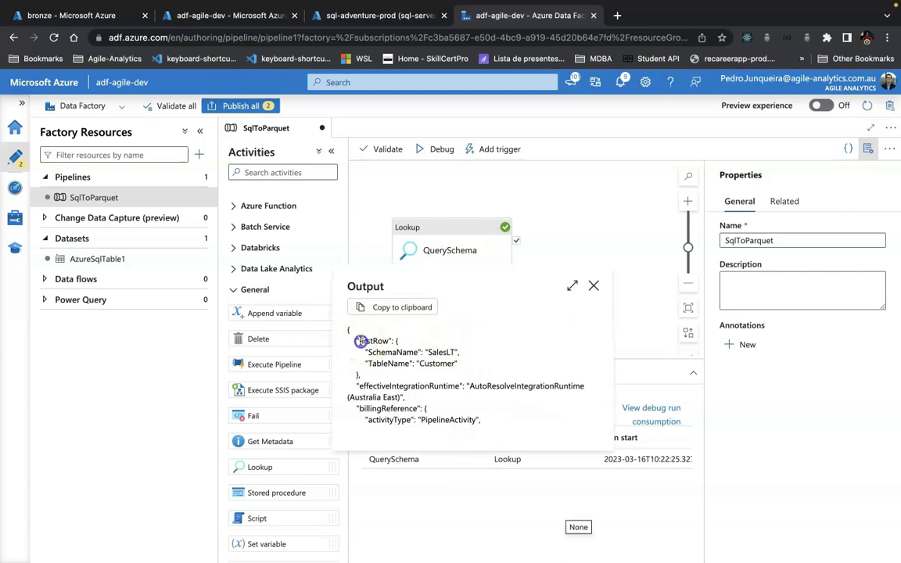
pyautogui.click(593, 286)
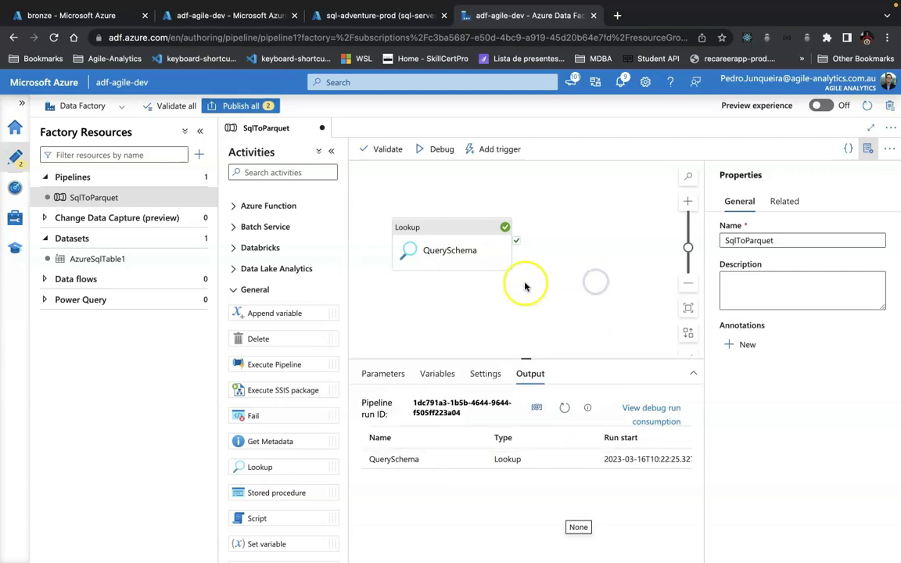
# Turn off First row only for the QuerySchema lookup and debug the pipeline again with SchemaName set to salesLT
pyautogui.click(457, 239)
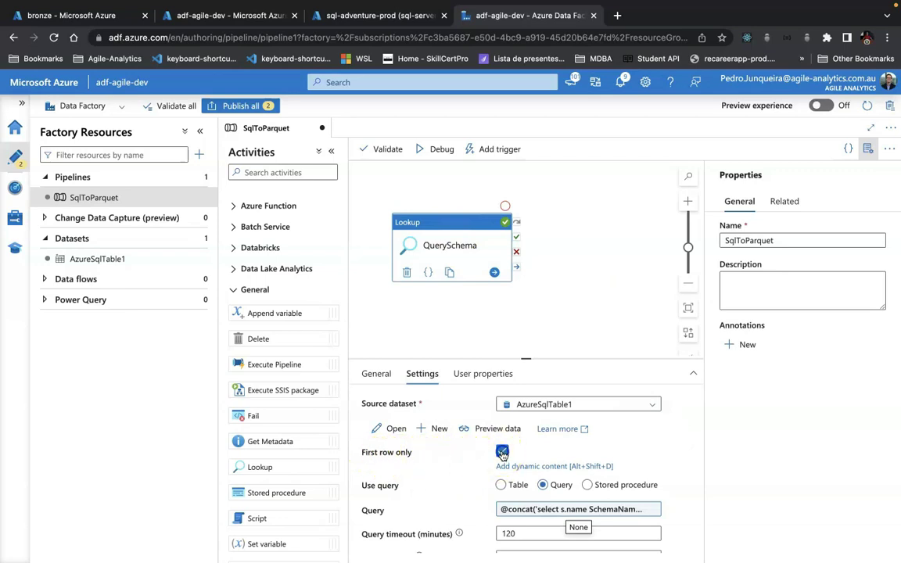
pyautogui.click(589, 279)
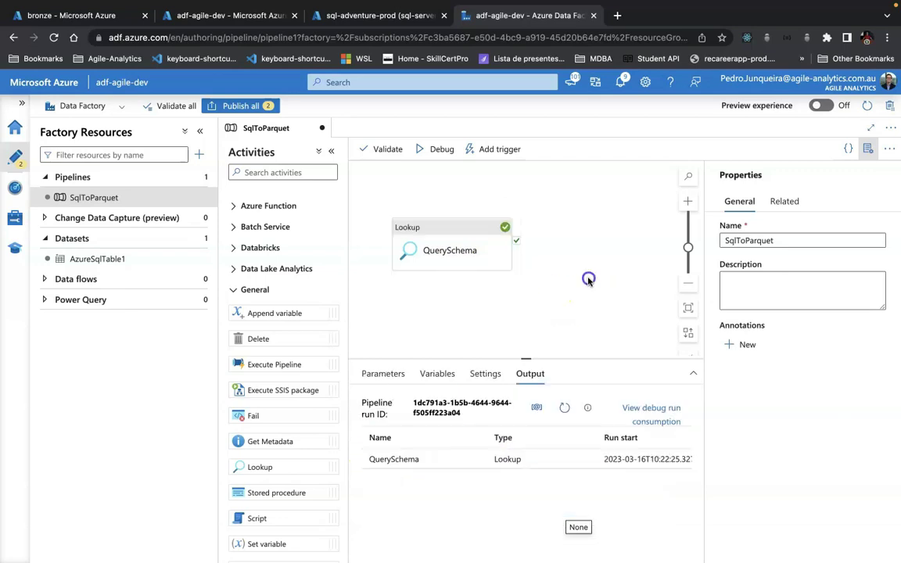
pyautogui.click(442, 153)
pyautogui.click(733, 174)
pyautogui.write('salesLT')
pyautogui.click(560, 546)
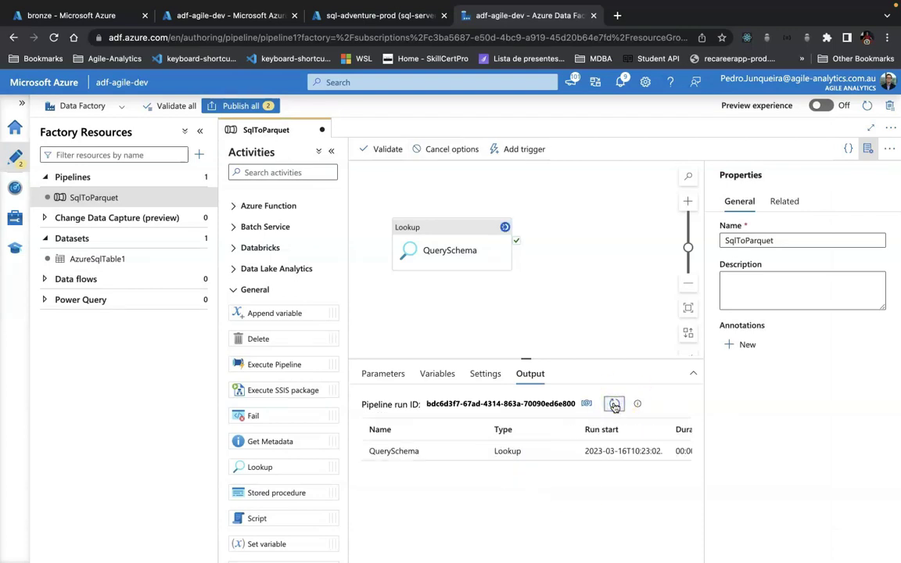
# Refresh the second debug run and examine the row count and table entries in the lookup output
pyautogui.click(614, 405)
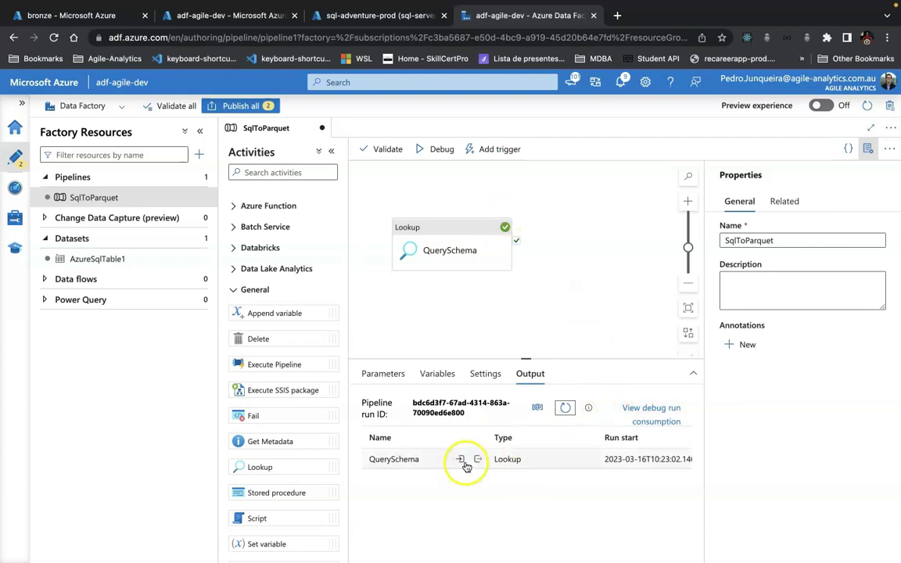
pyautogui.click(479, 460)
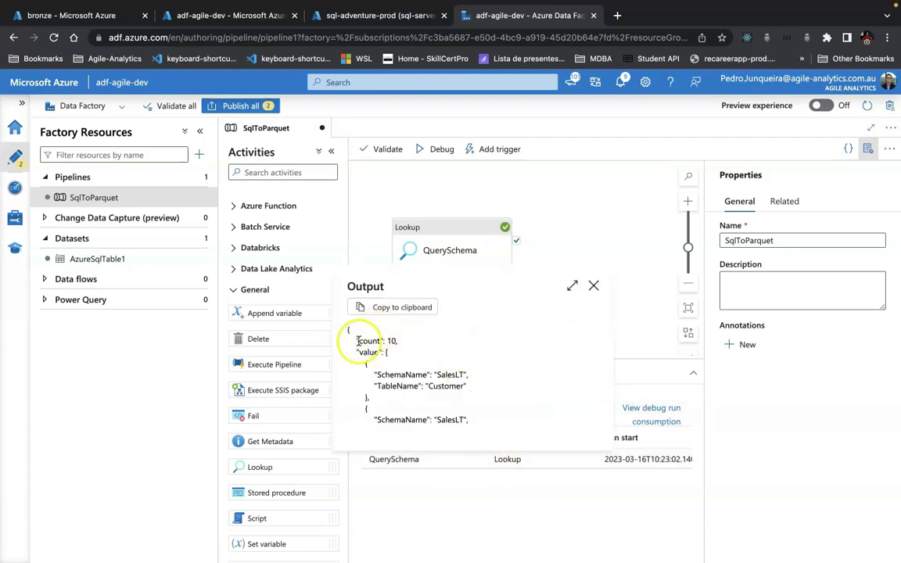
pyautogui.moveTo(393, 341); pyautogui.dragTo(474, 392)
pyautogui.click(390, 355)
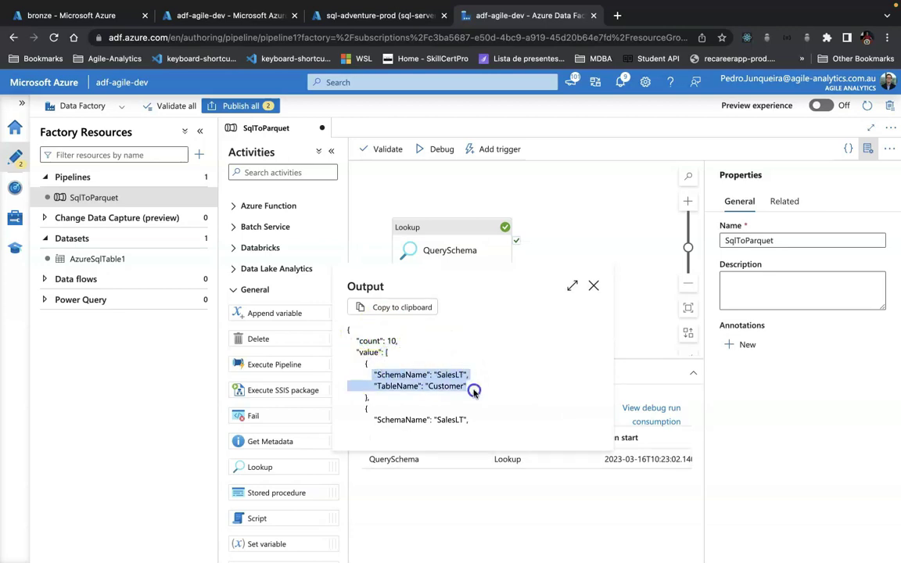
pyautogui.scroll(-3, 475, 413)
pyautogui.scroll(3, 475, 414)
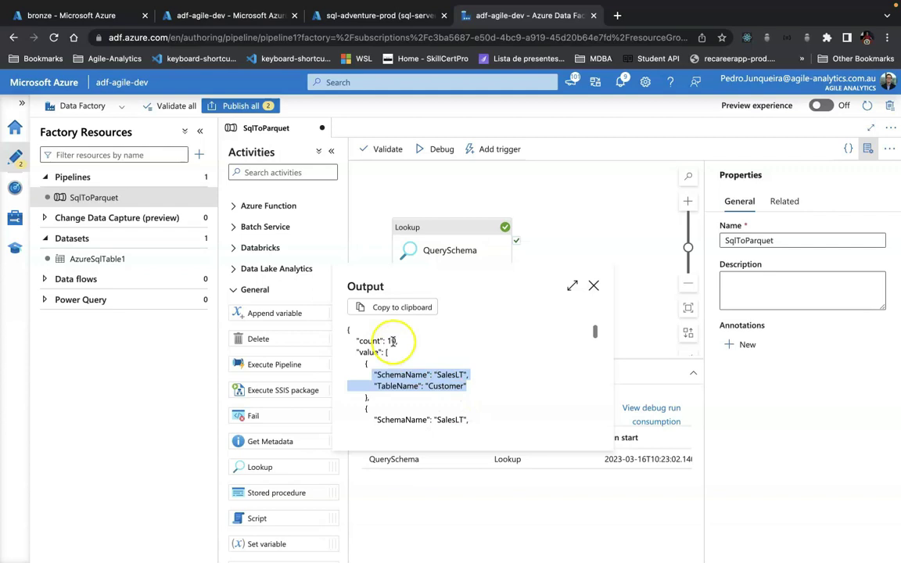
pyautogui.click(594, 286)
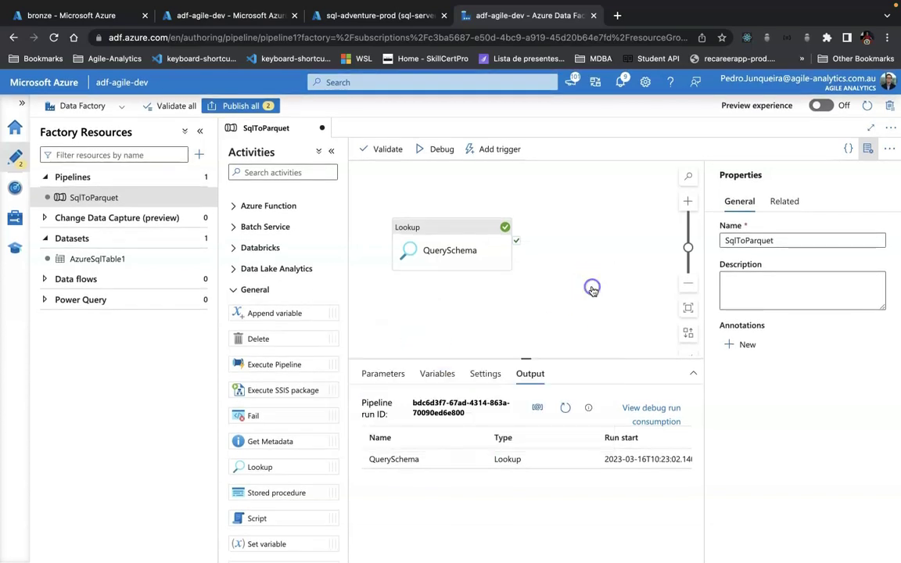
# Add a ForEach activity beside the QuerySchema lookup, name it ForEachTable, and space the two activities apart on the canvas
pyautogui.click(460, 234)
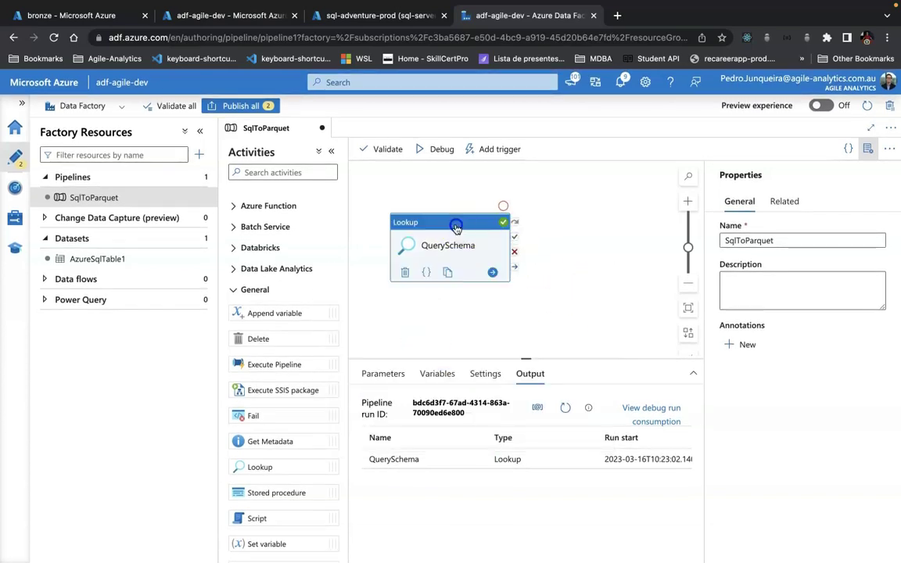
pyautogui.click(231, 291)
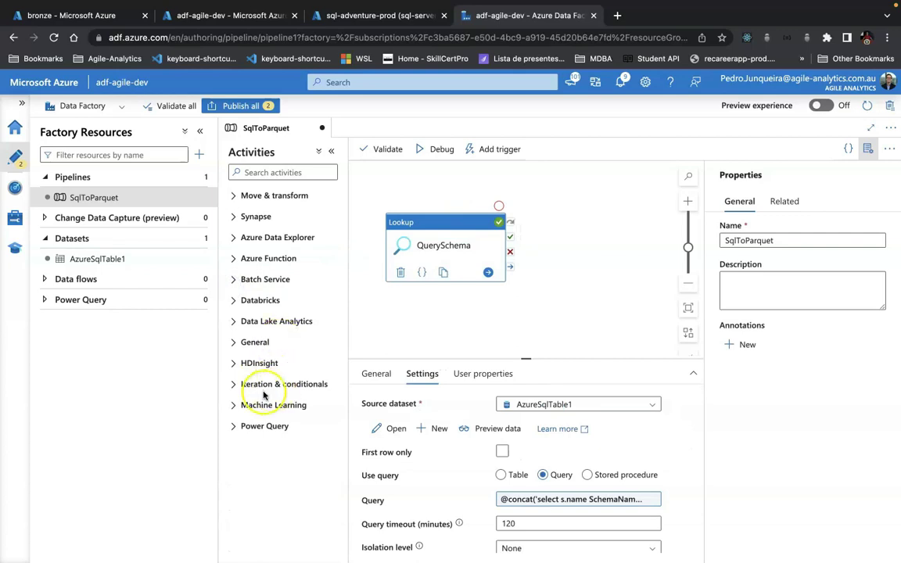
pyautogui.click(237, 384)
pyautogui.moveTo(284, 432); pyautogui.dragTo(583, 238)
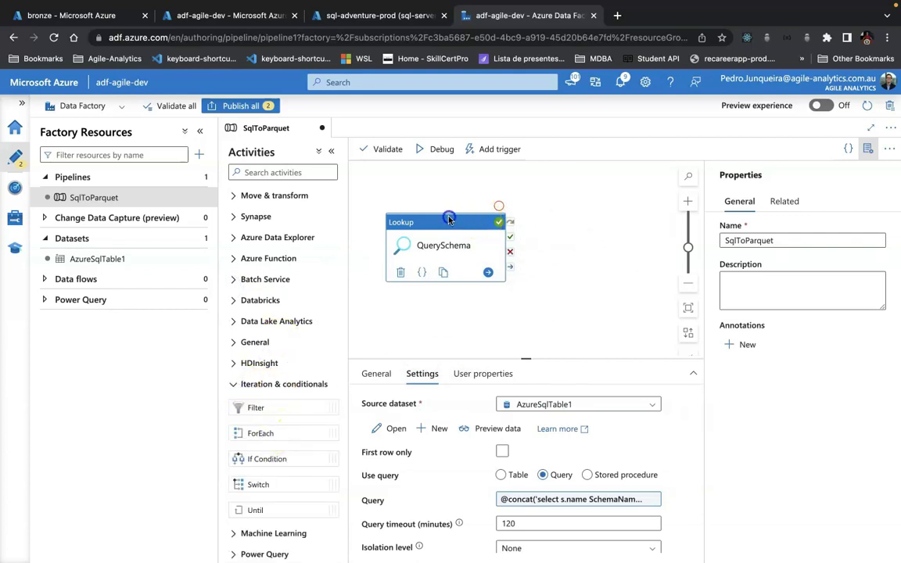
pyautogui.click(545, 403)
pyautogui.write('\\\\')
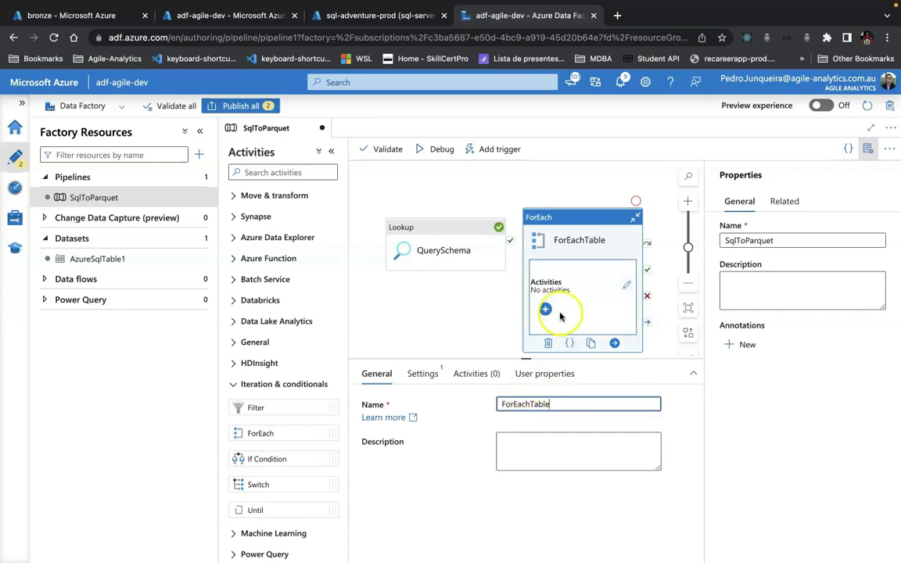
pyautogui.moveTo(577, 217); pyautogui.dragTo(578, 194)
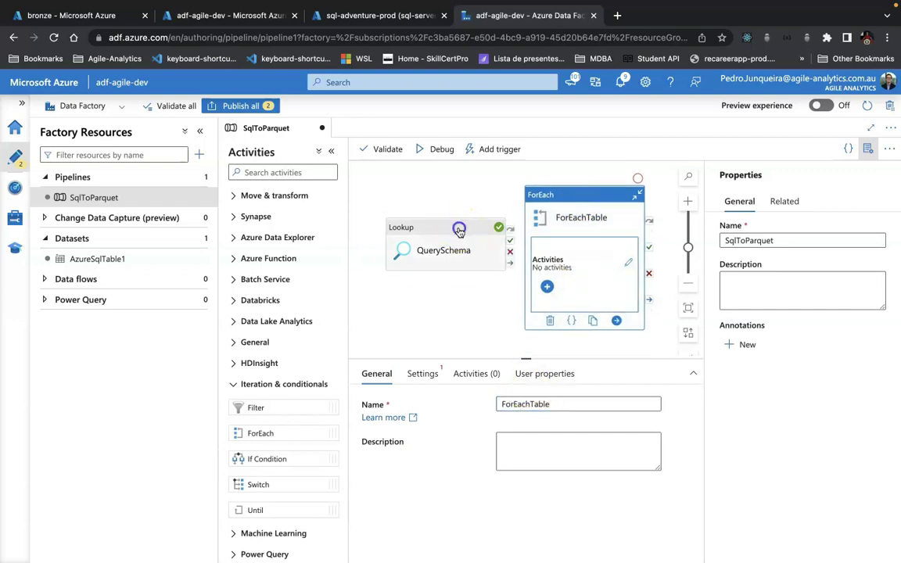
pyautogui.moveTo(448, 229); pyautogui.dragTo(429, 224)
pyautogui.moveTo(523, 270); pyautogui.dragTo(540, 270)
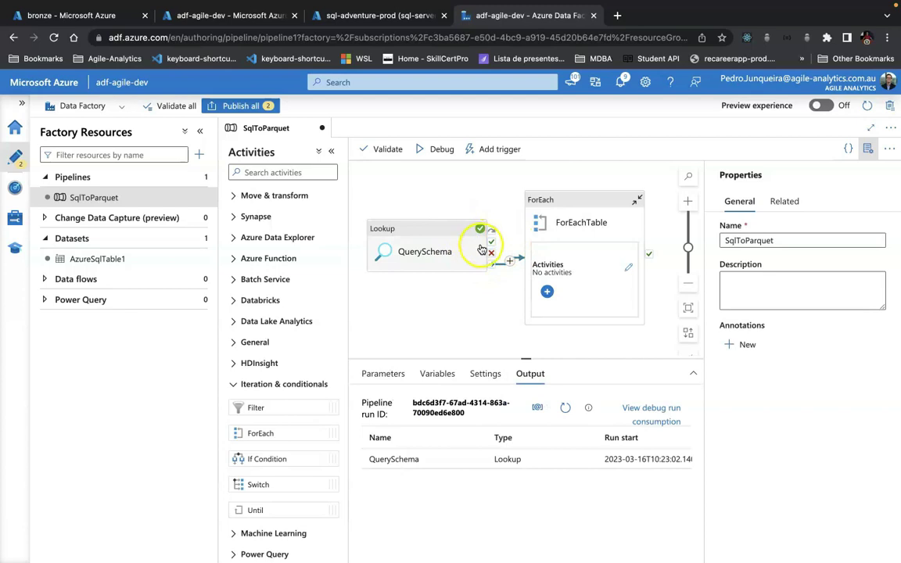
pyautogui.click(509, 263)
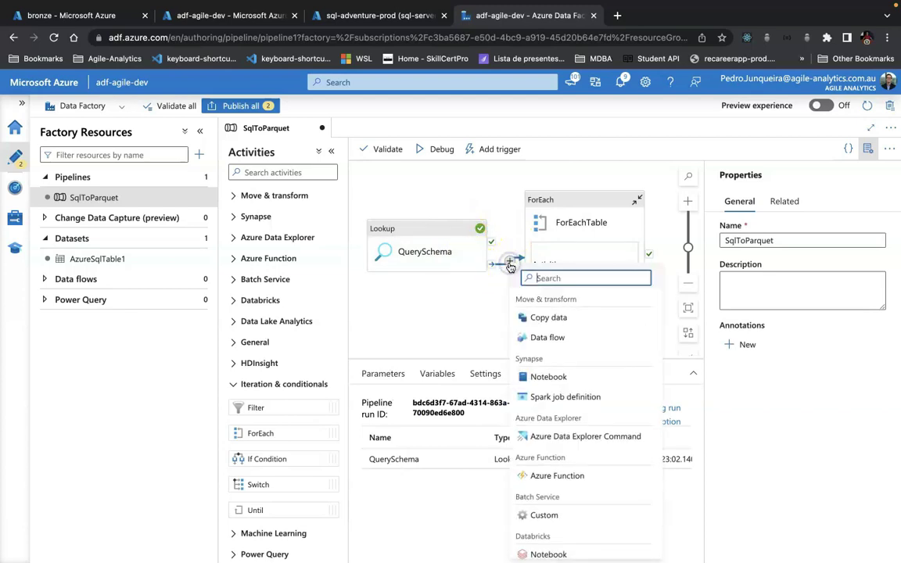
pyautogui.click(469, 302)
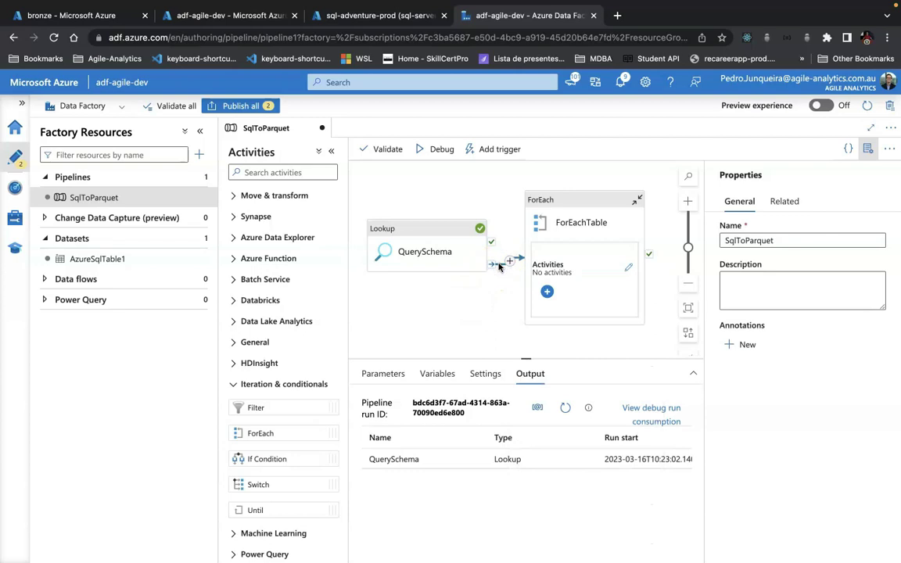
pyautogui.rightClick(499, 266)
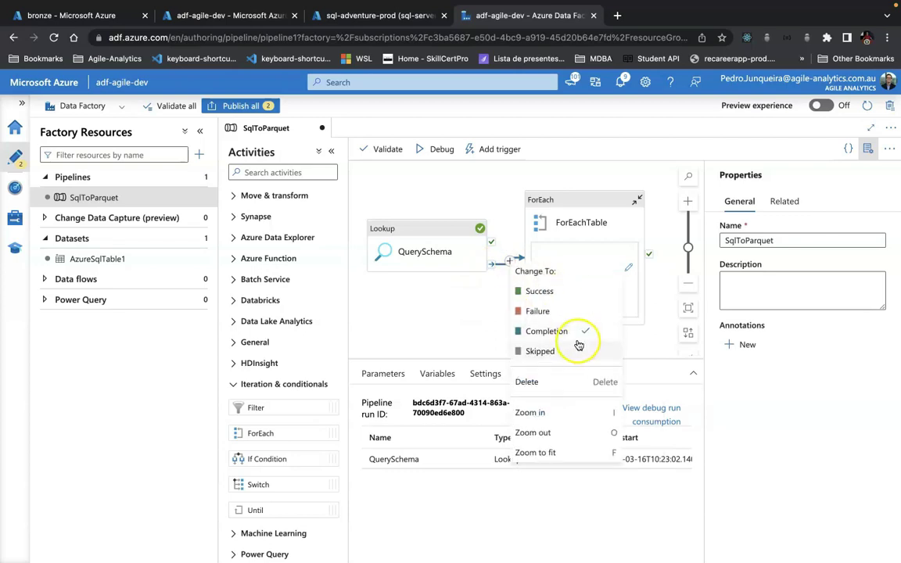
pyautogui.click(564, 380)
# Connect QuerySchema's success output to ForEachTable and add a Wait activity inside the loop, returning to the SqlToParquet canvas
pyautogui.moveTo(490, 244); pyautogui.dragTo(531, 247)
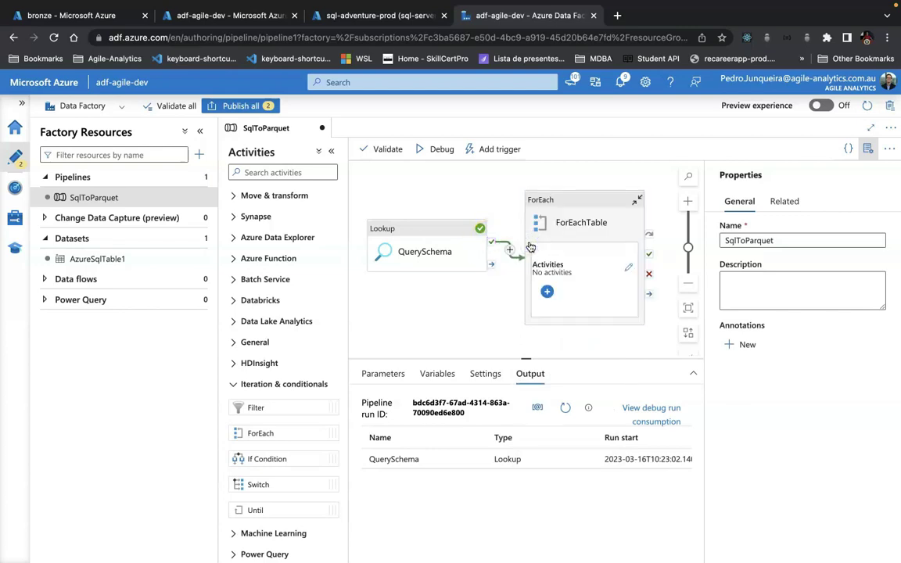
pyautogui.click(547, 291)
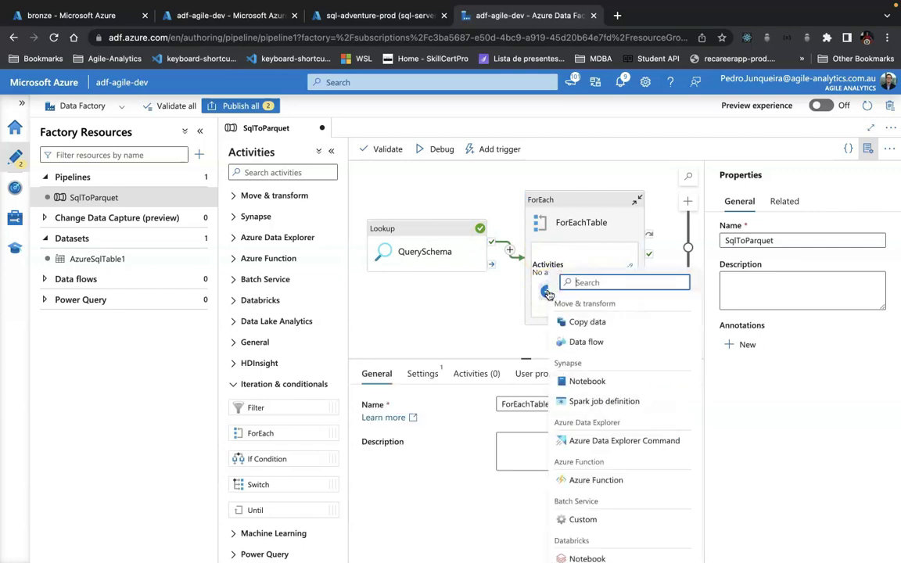
pyautogui.click(552, 296)
pyautogui.click(630, 266)
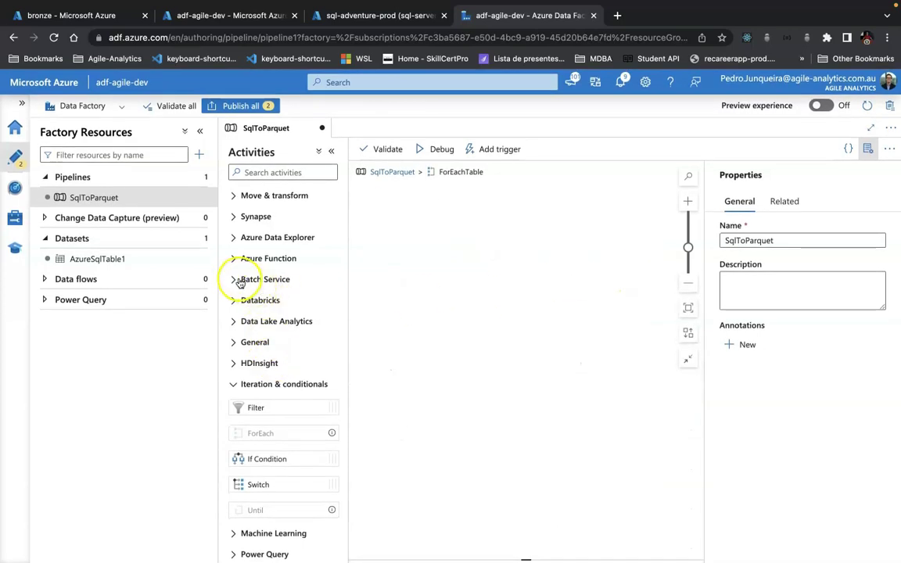
pyautogui.click(232, 343)
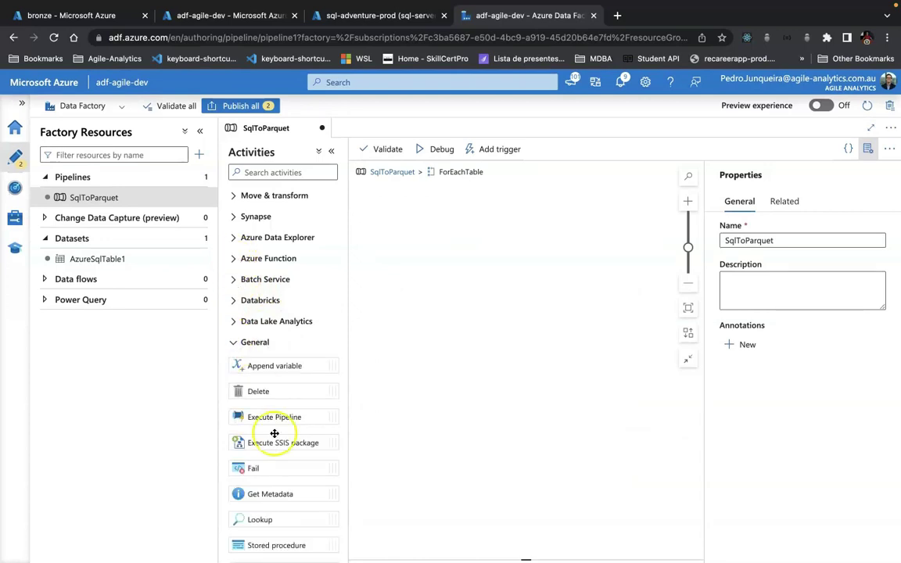
pyautogui.scroll(-3, 275, 433)
pyautogui.moveTo(256, 465); pyautogui.dragTo(511, 314)
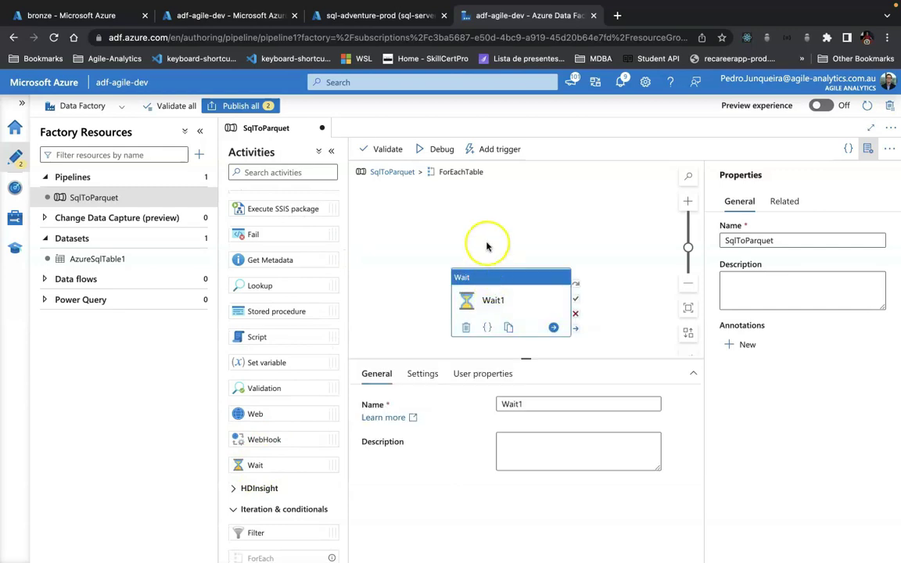
pyautogui.click(394, 172)
# Limit the QuerySchema lookup's query expression to two rows by changing its select clause to "select top 2"
pyautogui.click(426, 244)
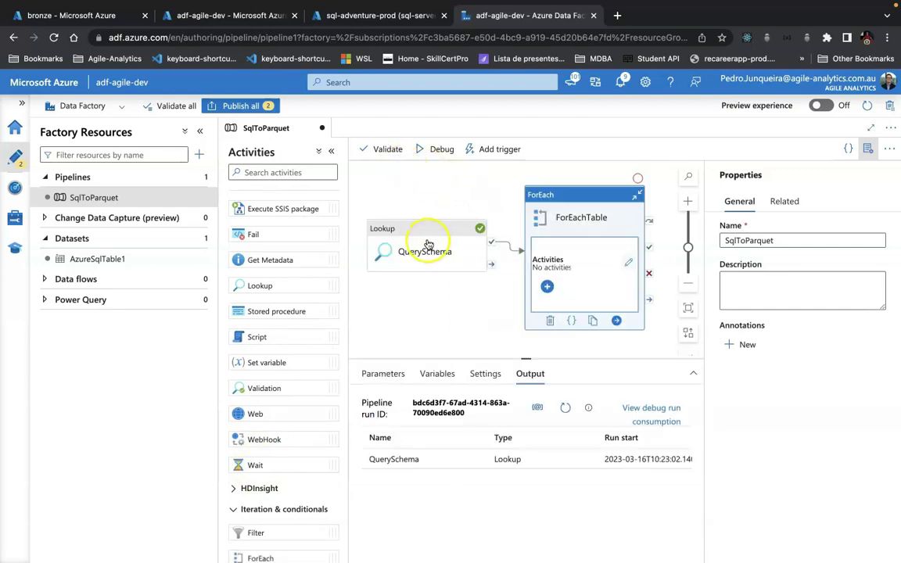
pyautogui.click(423, 374)
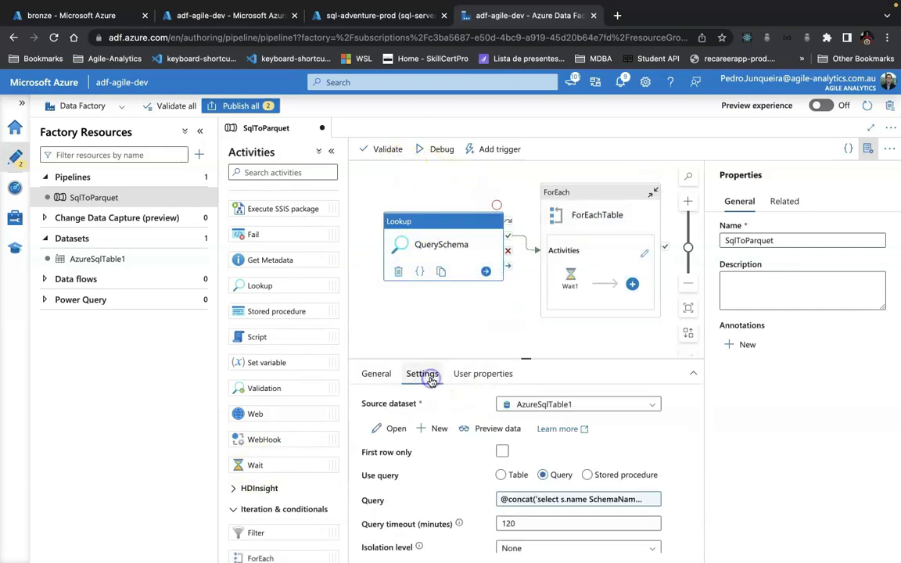
pyautogui.scroll(-1, 538, 459)
pyautogui.scroll(-1, 538, 459)
pyautogui.scroll(2, 537, 460)
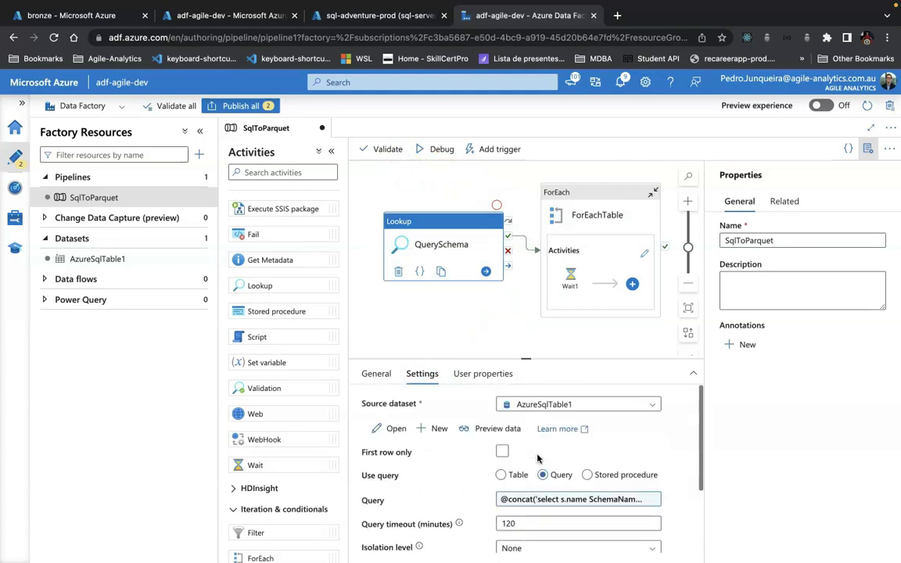
pyautogui.click(527, 501)
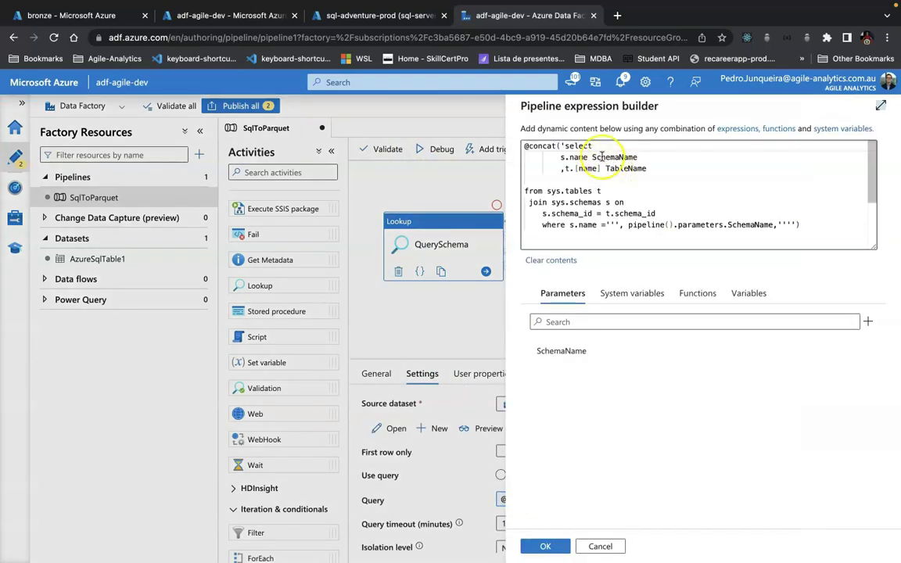
pyautogui.click(612, 144)
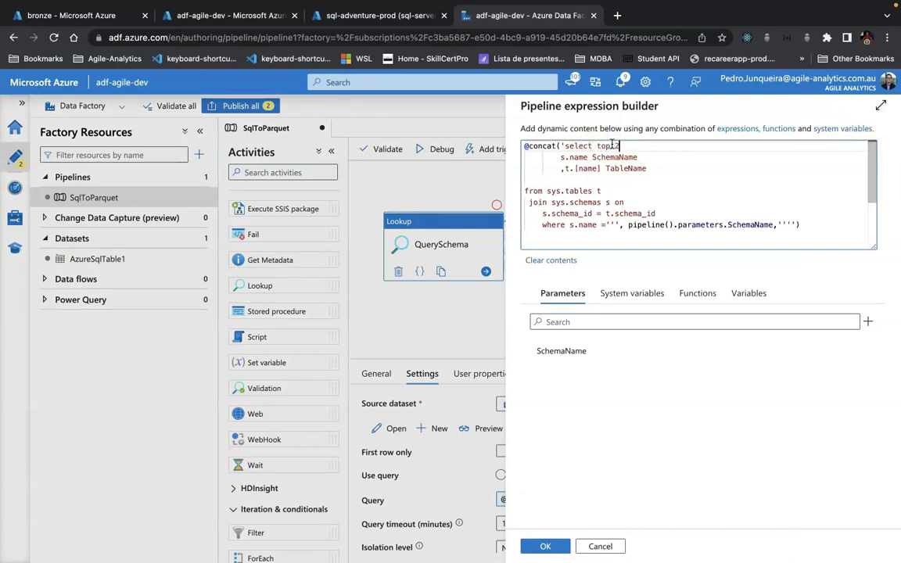
pyautogui.click(545, 546)
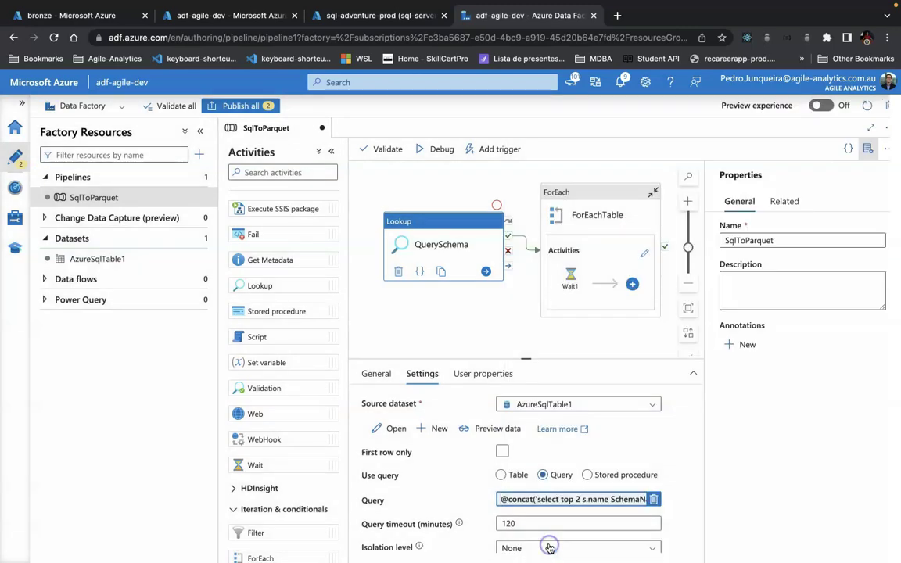
pyautogui.click(610, 291)
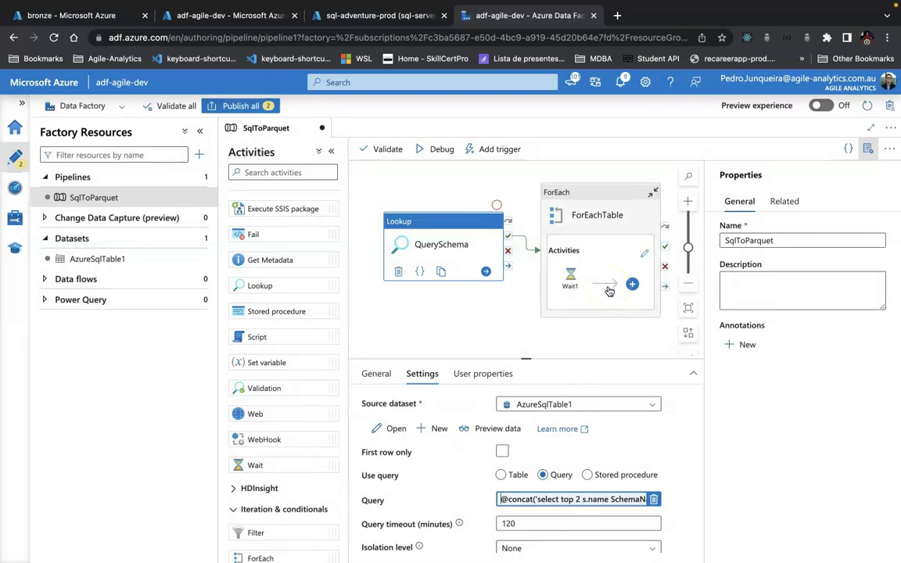
pyautogui.click(596, 194)
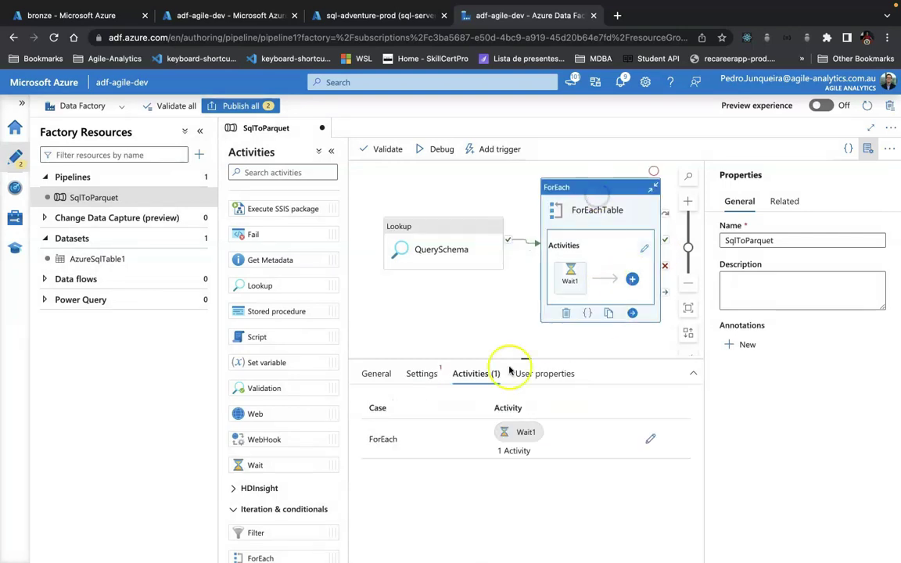
pyautogui.click(427, 375)
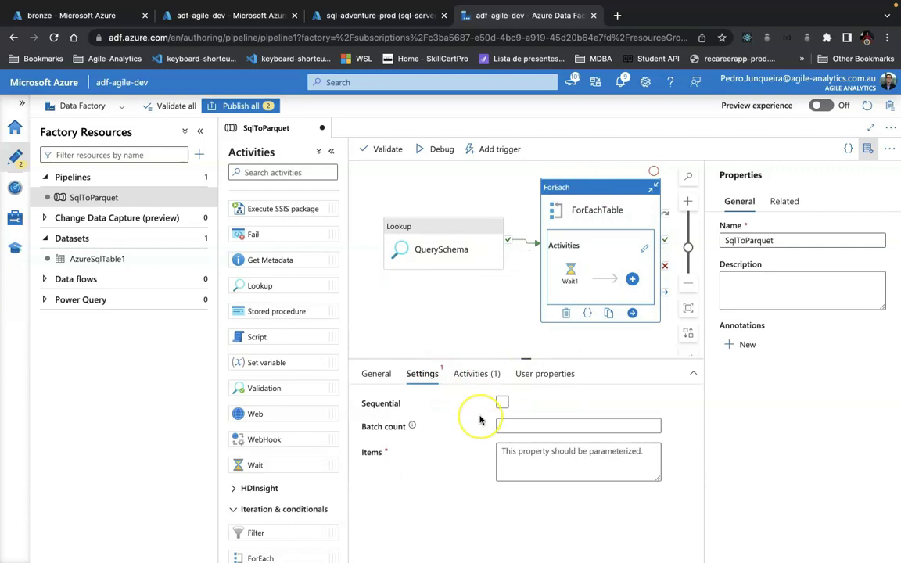
pyautogui.click(521, 454)
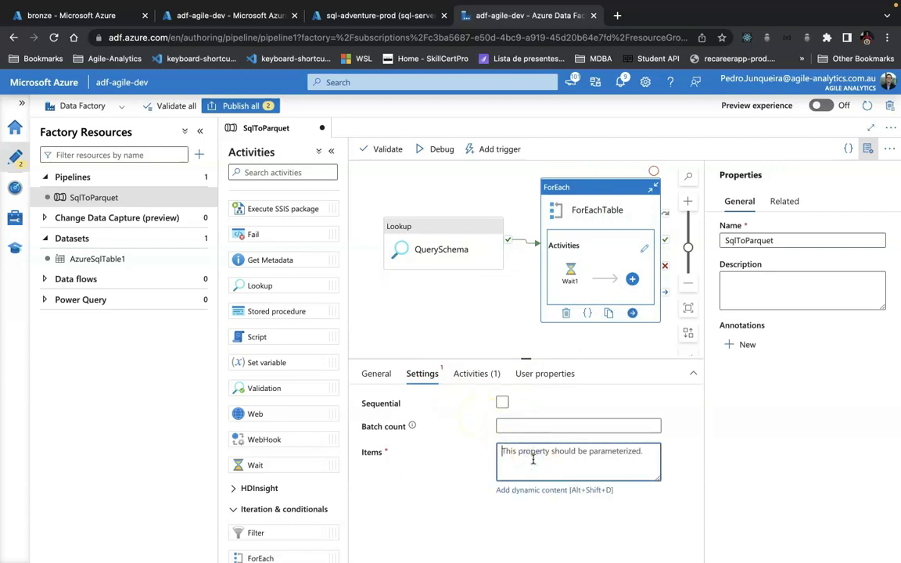
pyautogui.click(525, 491)
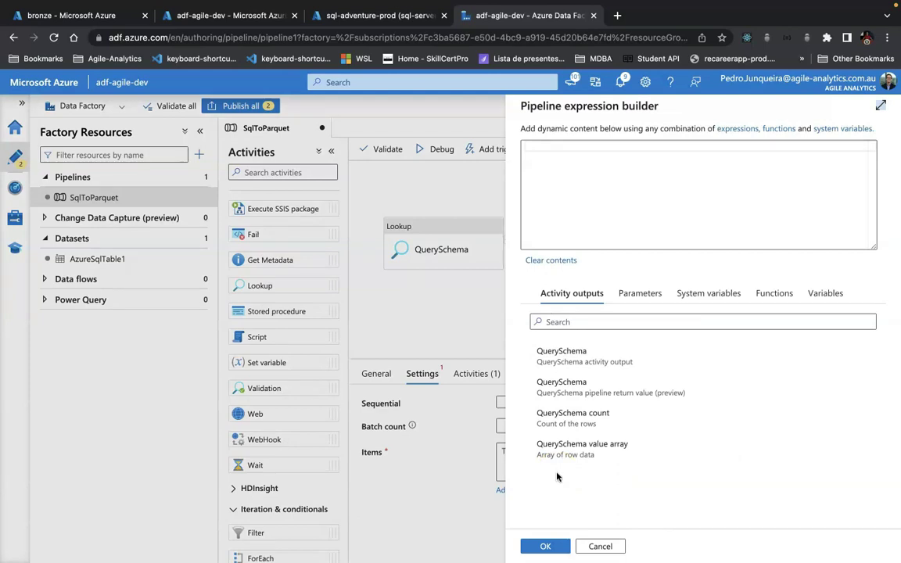
pyautogui.click(611, 147)
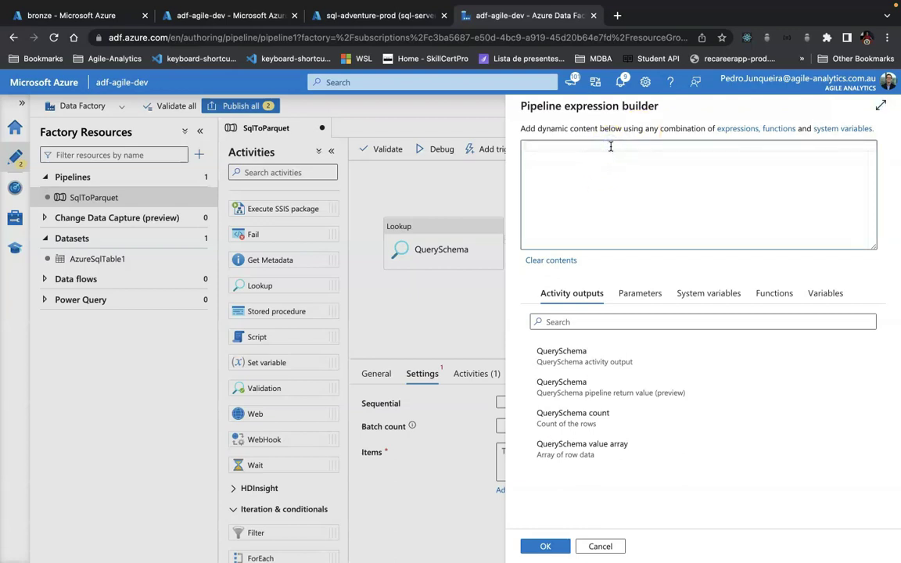
pyautogui.write('@')
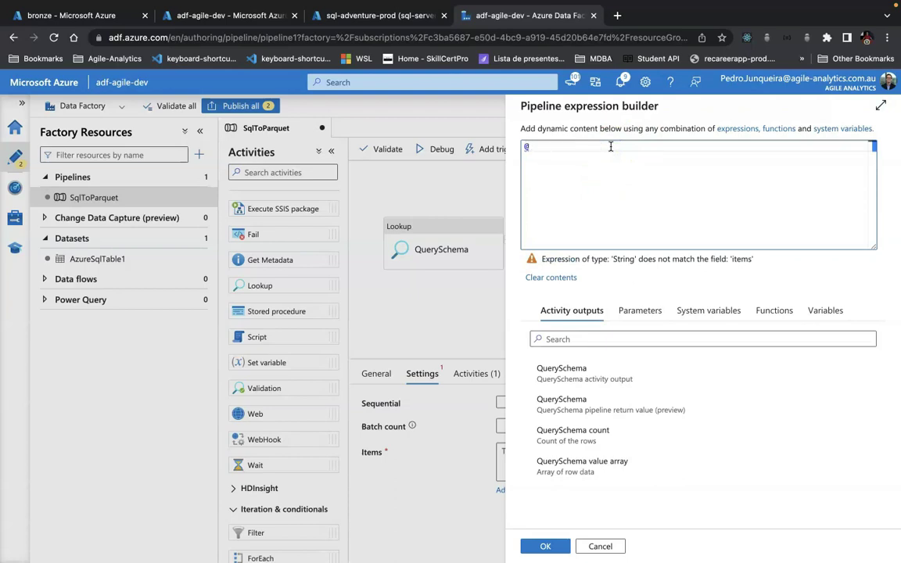
pyautogui.write('ac')
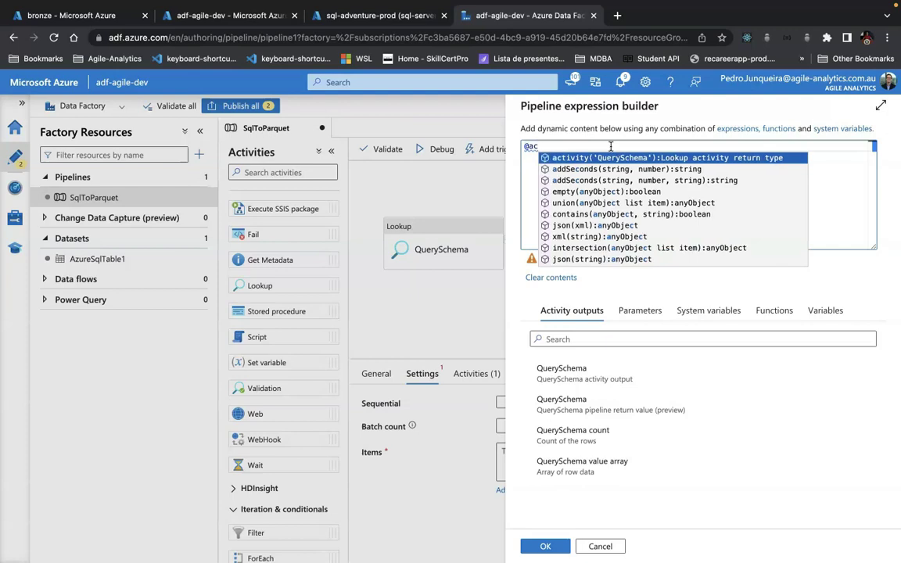
pyautogui.press('Return')
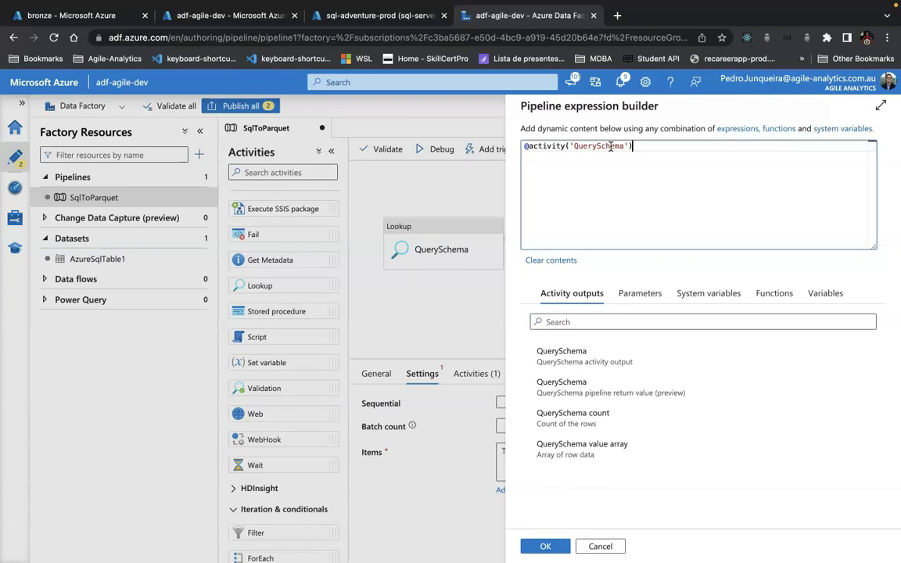
pyautogui.write('.o')
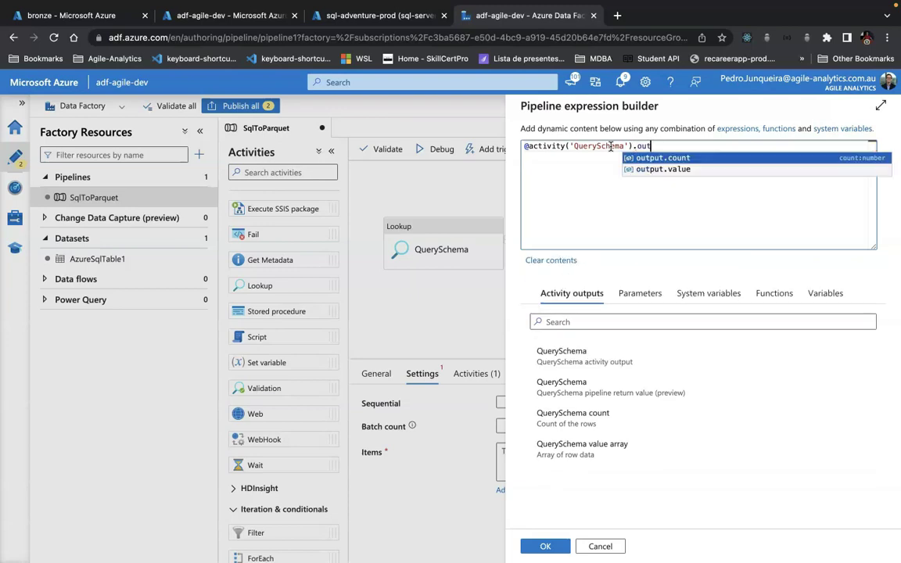
pyautogui.write('ut')
pyautogui.press('Down')
pyautogui.press('Return')
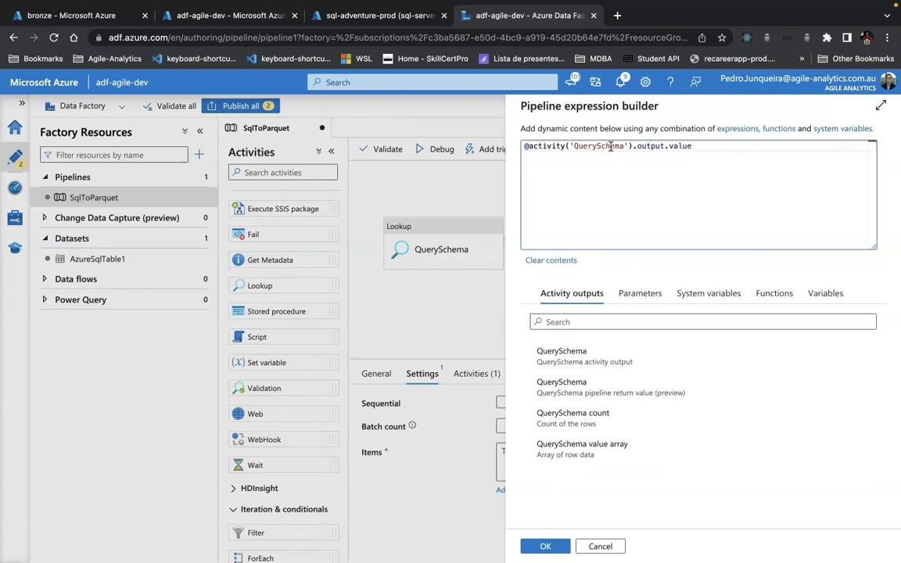
pyautogui.click(545, 546)
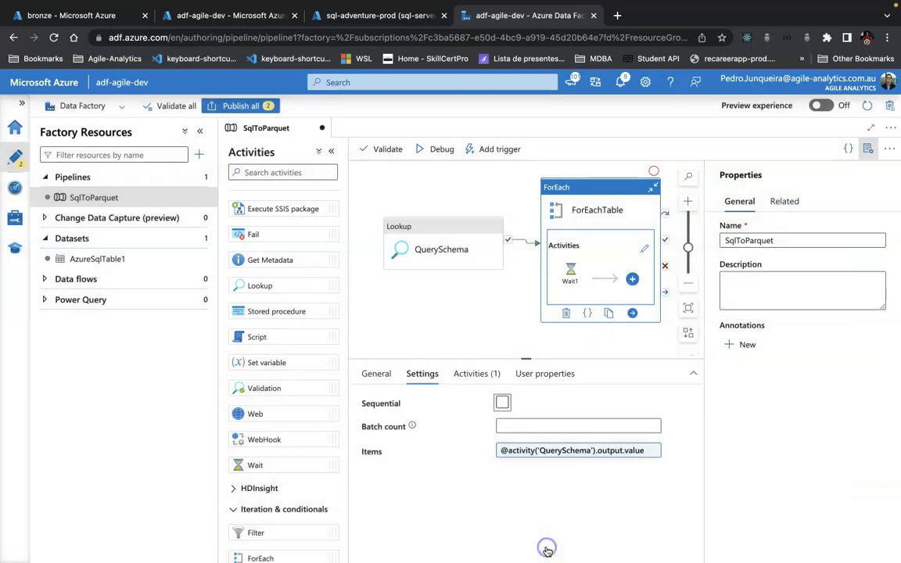
# Open the QuerySchema output of the last debug run and examine its value array
pyautogui.click(483, 291)
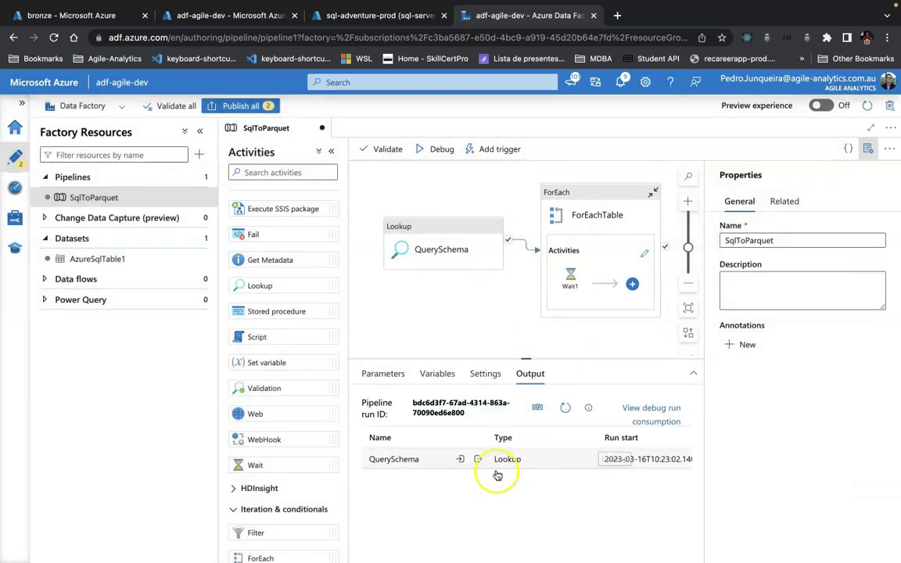
pyautogui.click(478, 460)
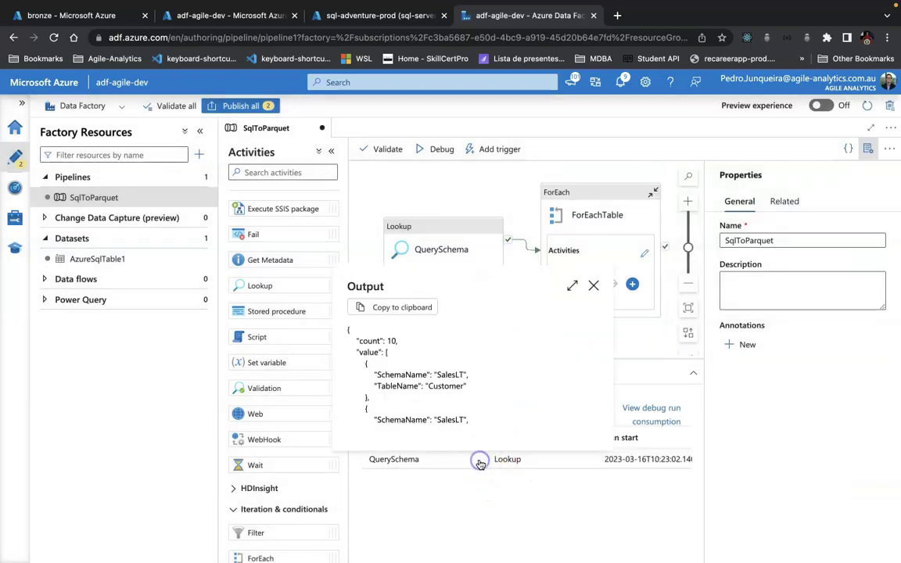
pyautogui.doubleClick(369, 352)
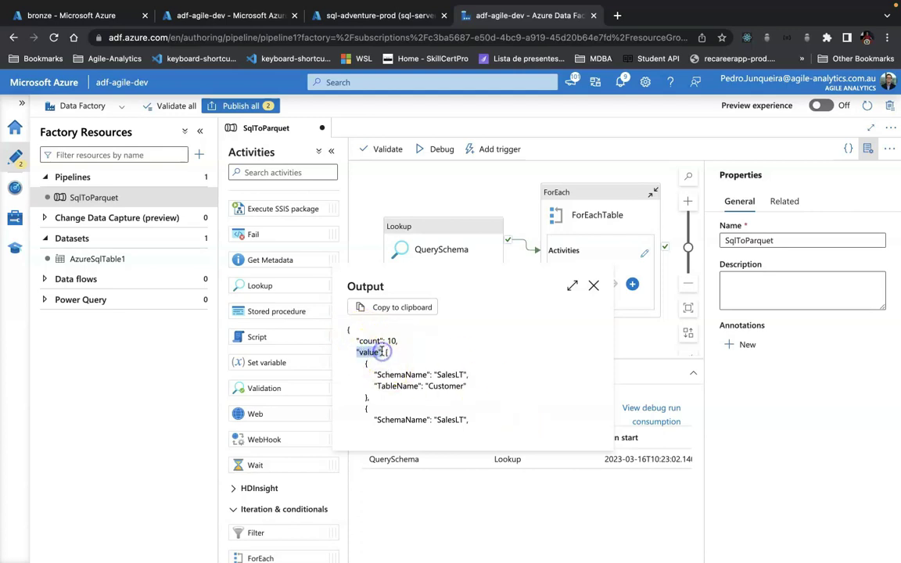
# Examine the value array in the QuerySchema output, ForEachTable's Items expression and the QuerySchema lookup's query settings
pyautogui.moveTo(386, 353); pyautogui.dragTo(387, 389)
pyautogui.click(387, 353)
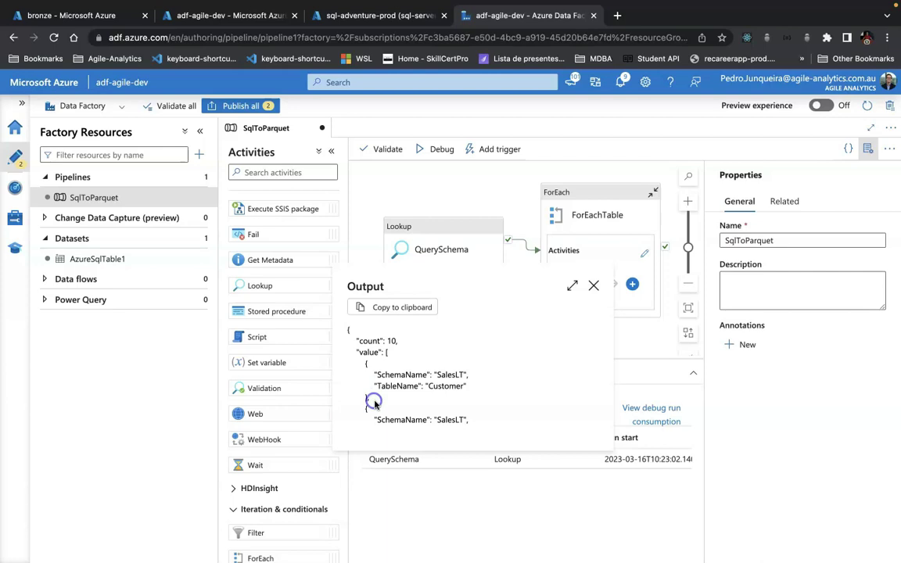
pyautogui.click(532, 178)
pyautogui.click(538, 374)
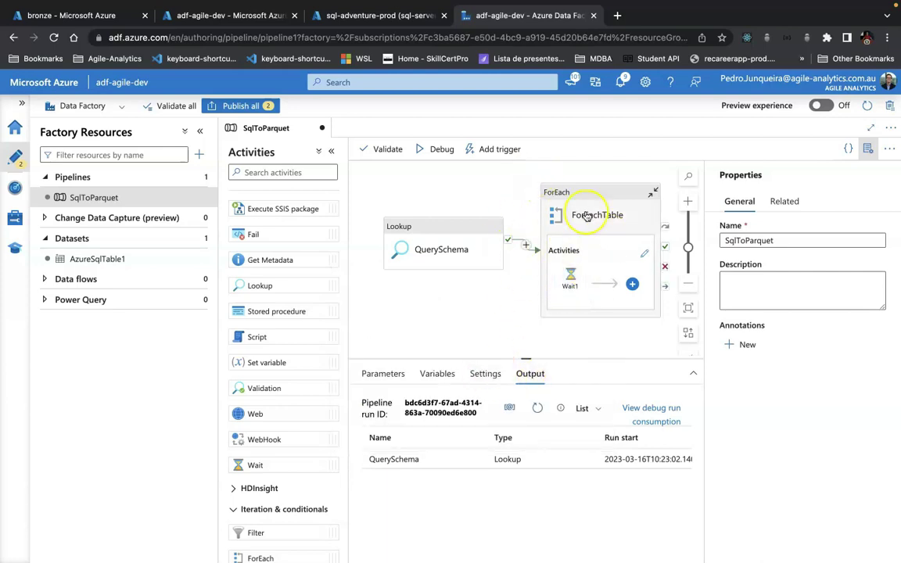
pyautogui.click(586, 187)
pyautogui.click(510, 451)
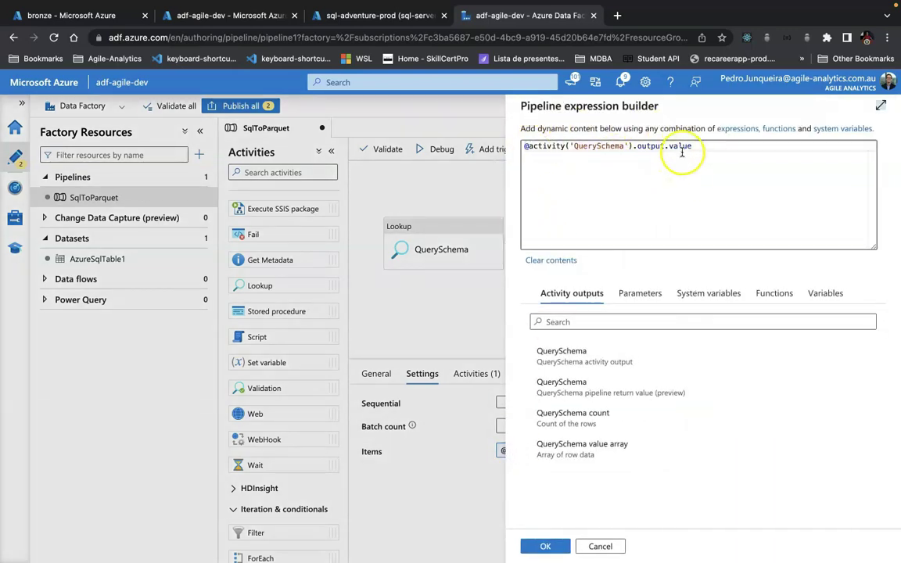
pyautogui.press('Escape')
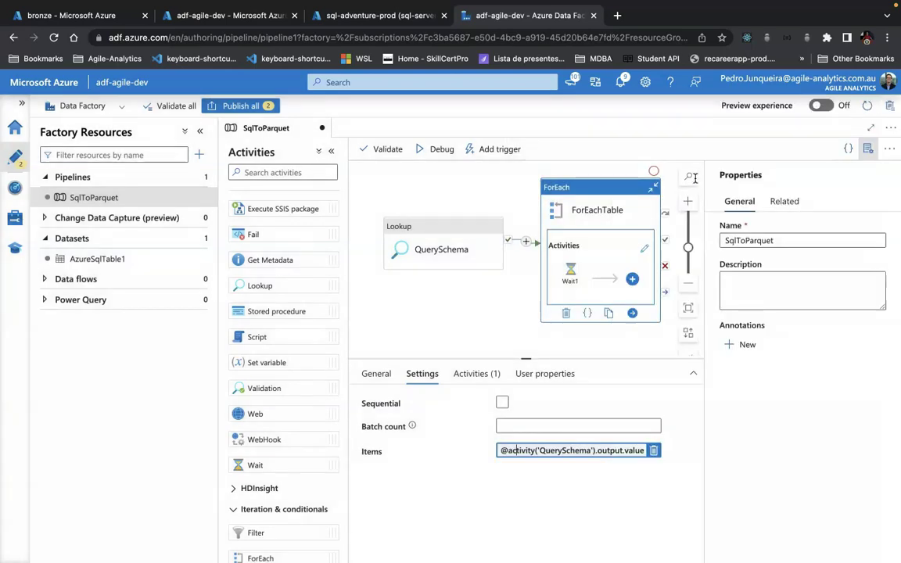
pyautogui.click(469, 232)
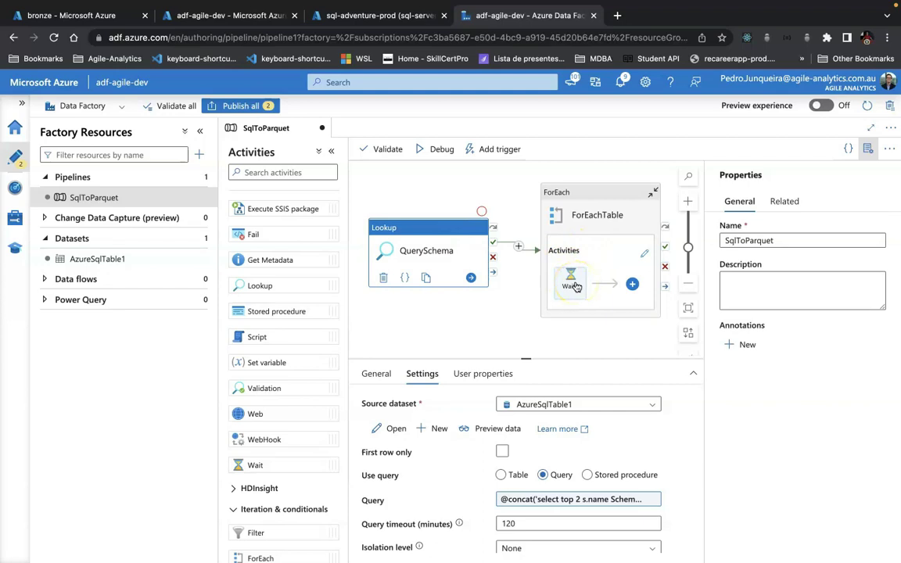
# Validate the SqlToParquet pipeline and start a debug run with the SchemaName parameter set to SalesLT
pyautogui.click(391, 153)
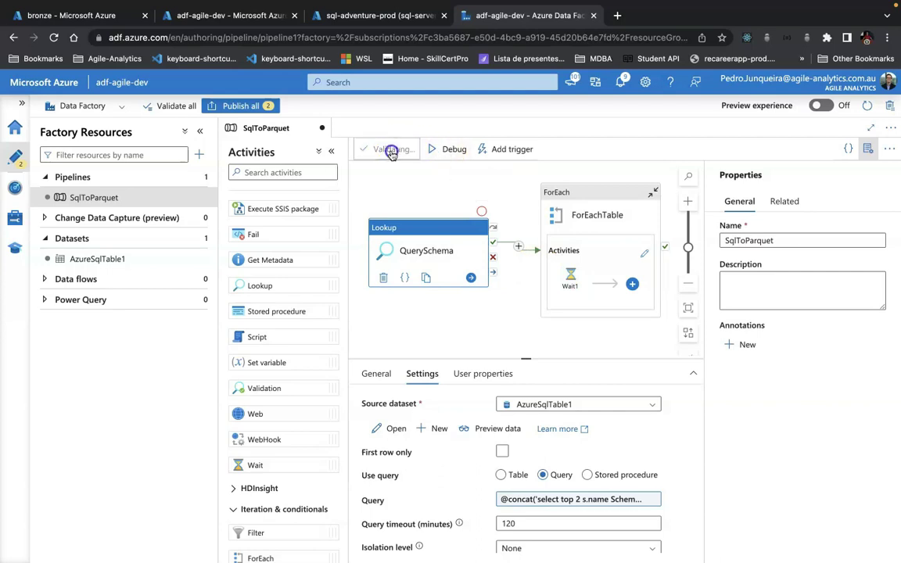
pyautogui.click(670, 546)
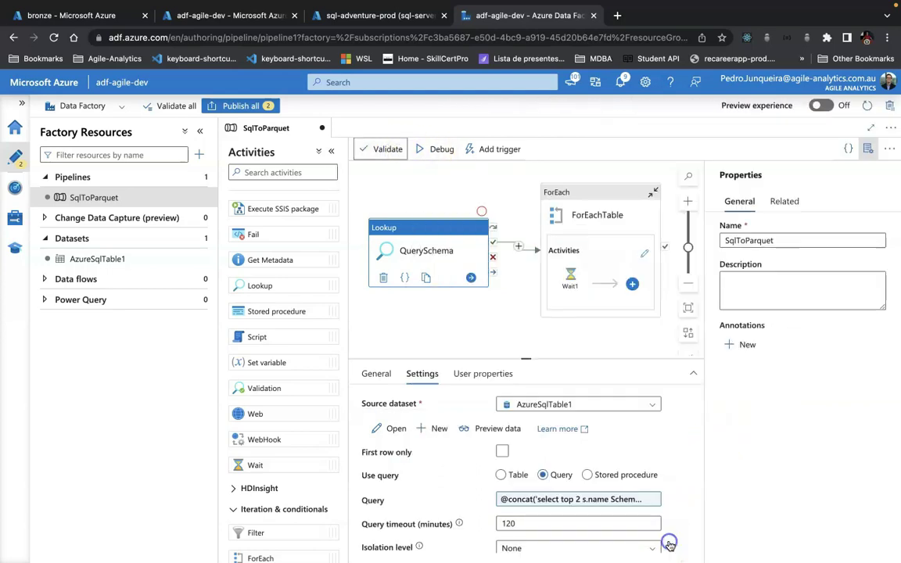
pyautogui.click(432, 156)
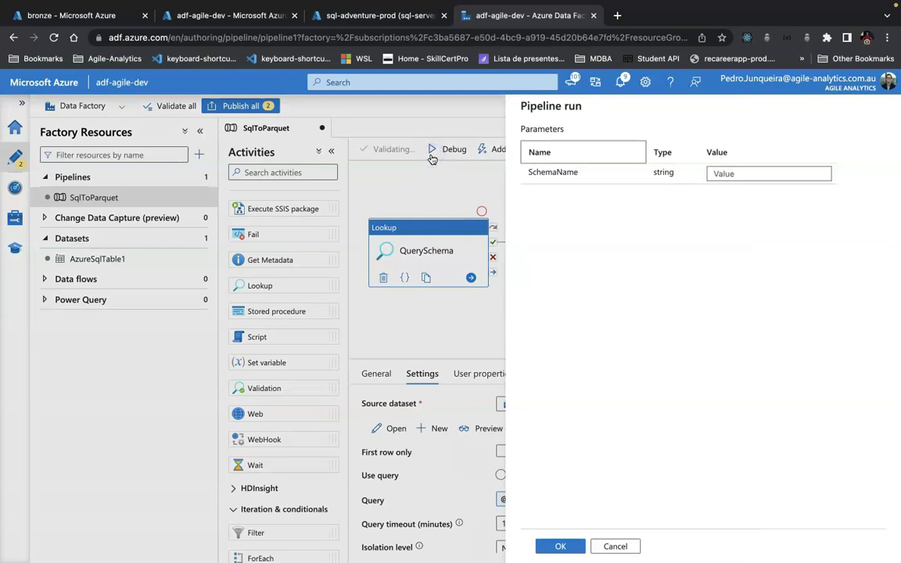
pyautogui.click(760, 174)
pyautogui.write('SalesLT')
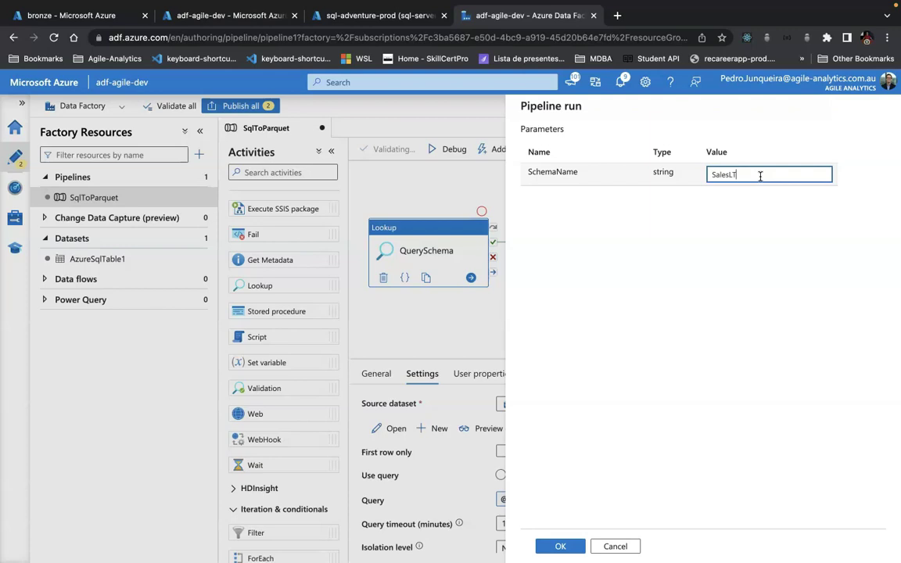
pyautogui.click(562, 545)
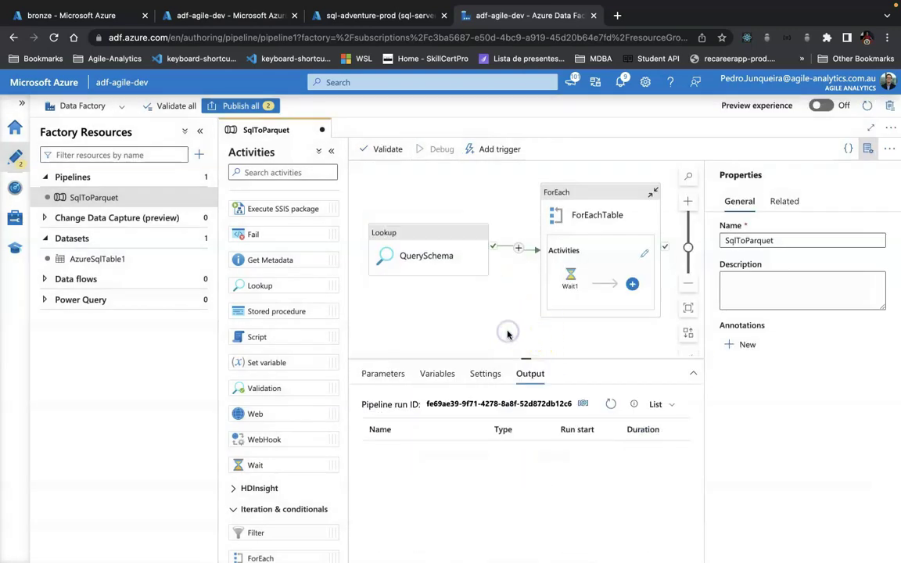
# Refresh the debug run until it finishes, check each activity's status, and inspect the input of ForEachTable
pyautogui.click(610, 405)
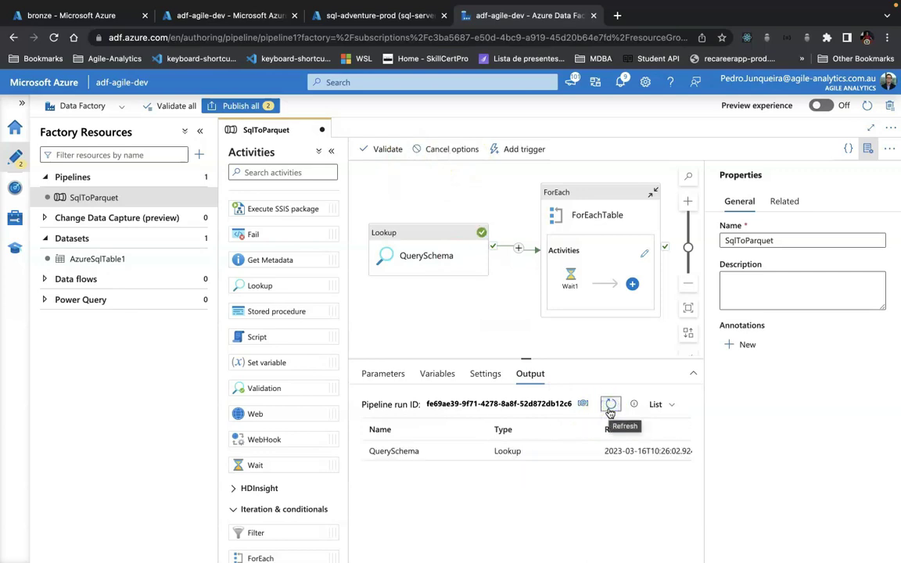
pyautogui.click(610, 405)
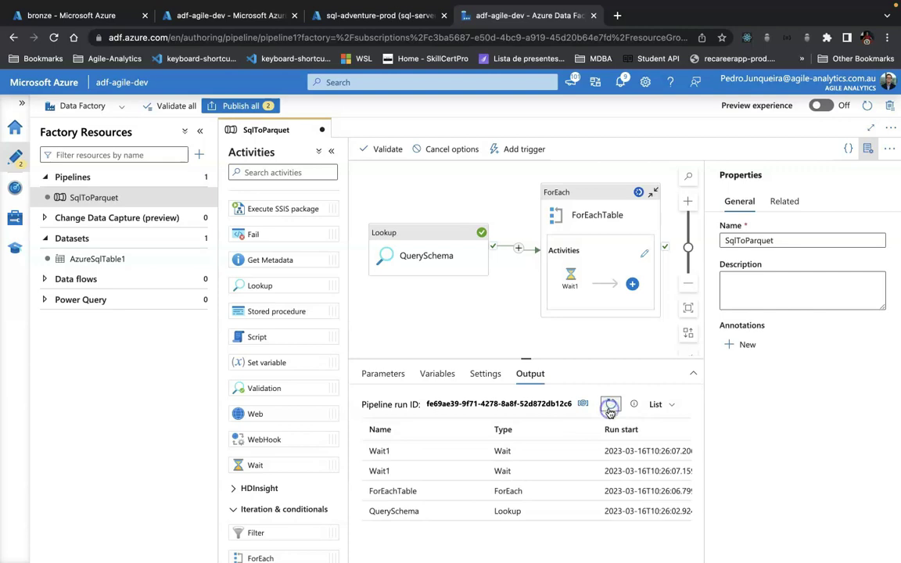
pyautogui.click(536, 408)
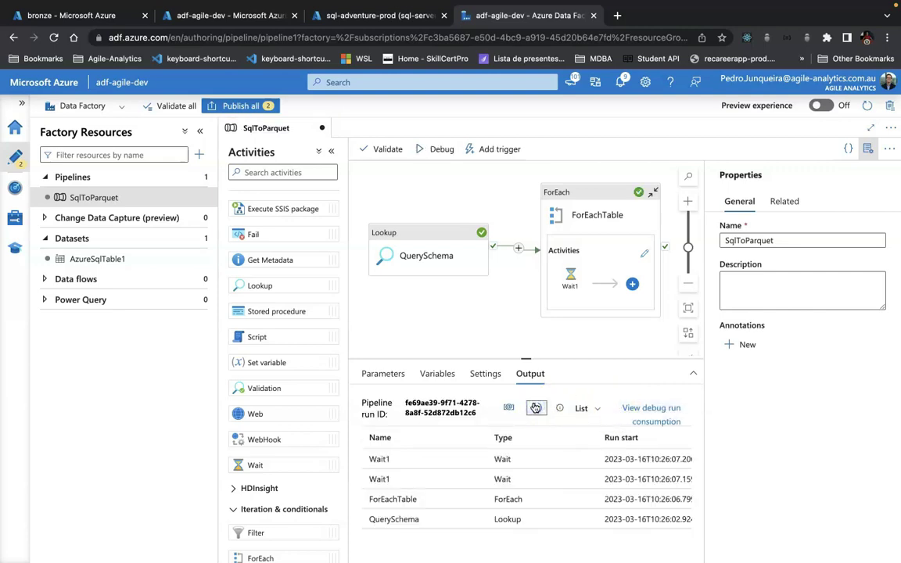
pyautogui.hscroll(5, 539, 511)
pyautogui.hscroll(-2, 516, 513)
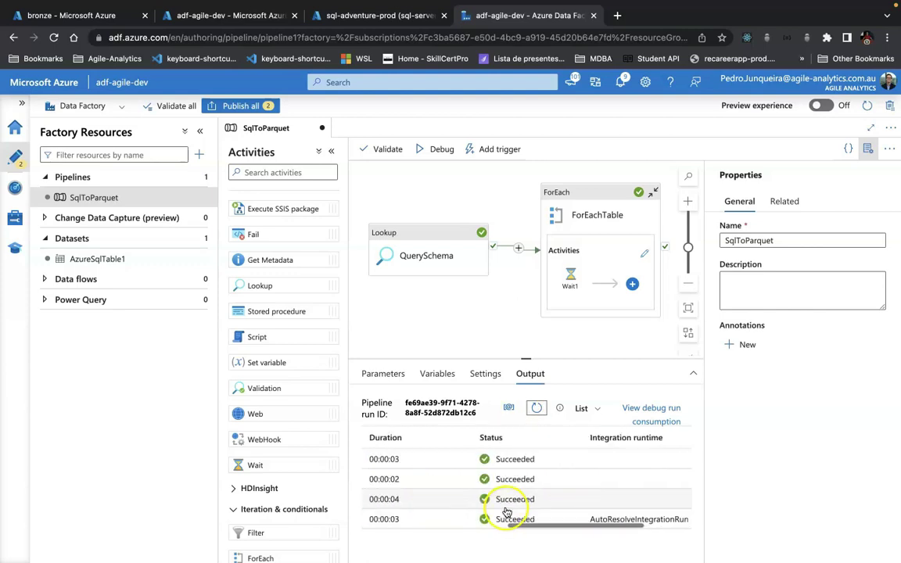
pyautogui.hscroll(-4, 507, 513)
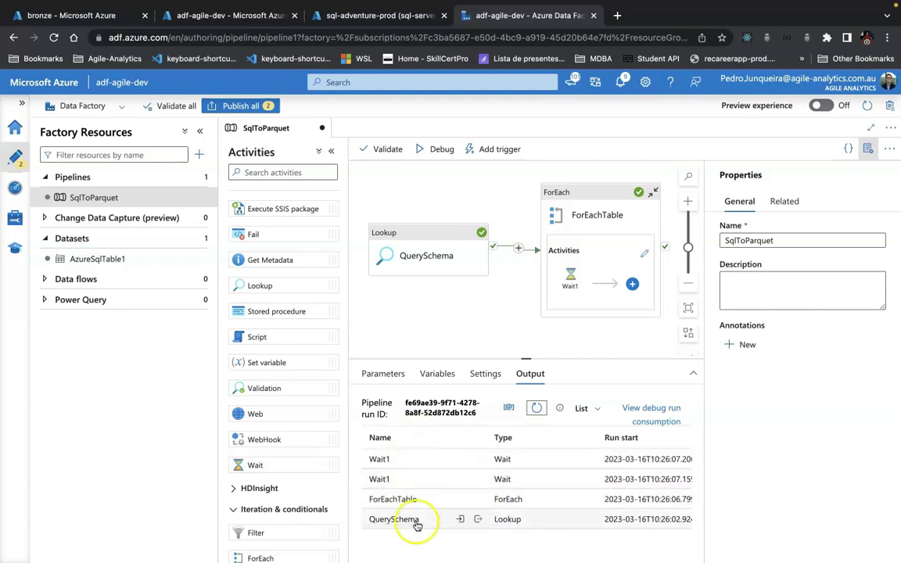
pyautogui.click(461, 499)
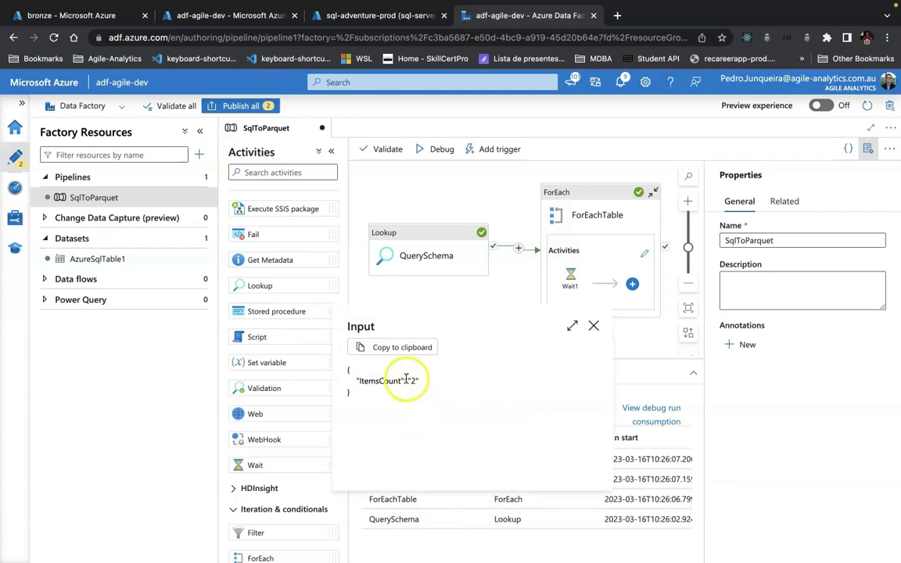
pyautogui.click(592, 327)
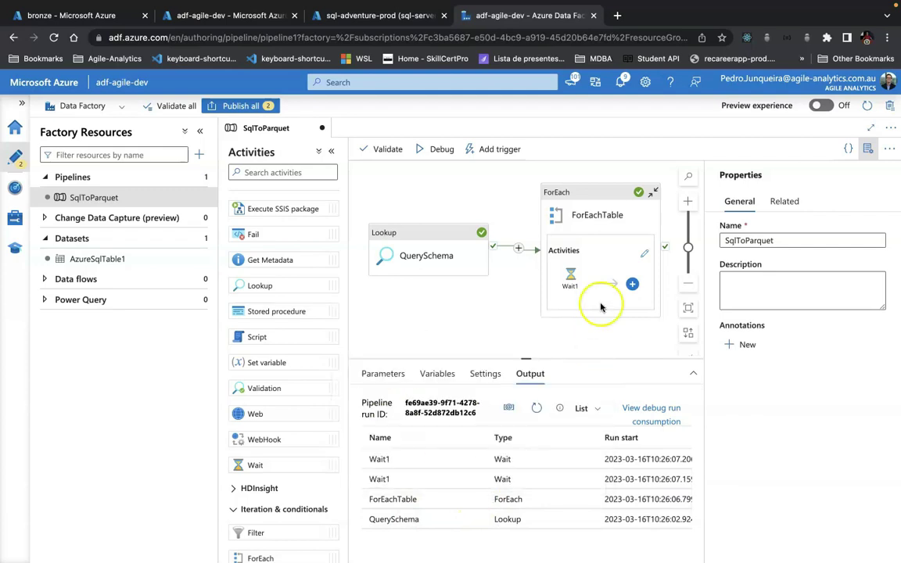
# Open the activities inside ForEachTable and delete the Wait1 activity
pyautogui.click(643, 254)
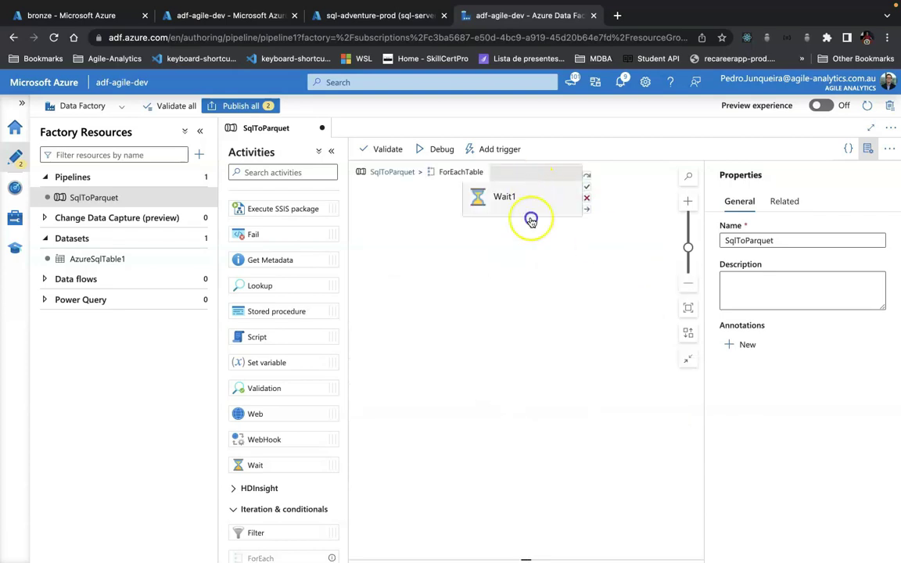
pyautogui.click(531, 220)
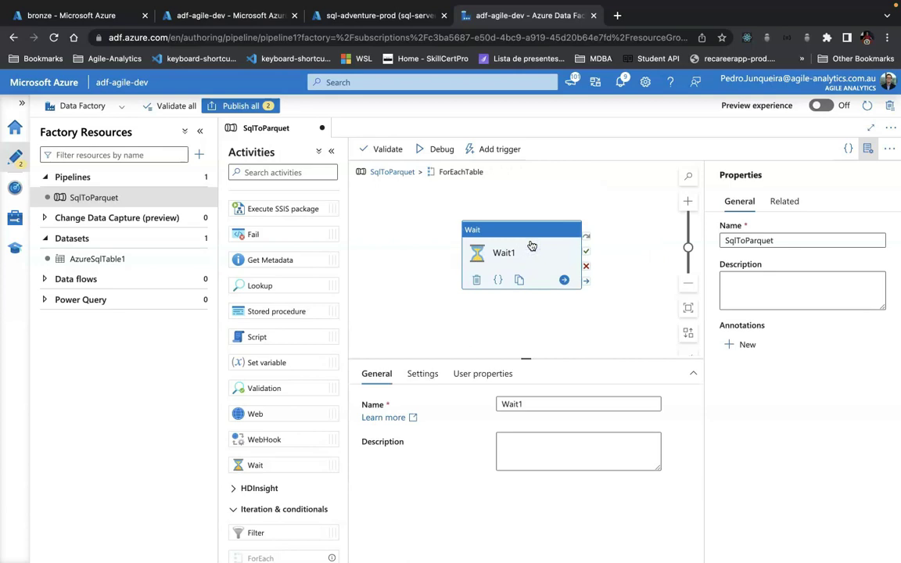
pyautogui.rightClick(531, 247)
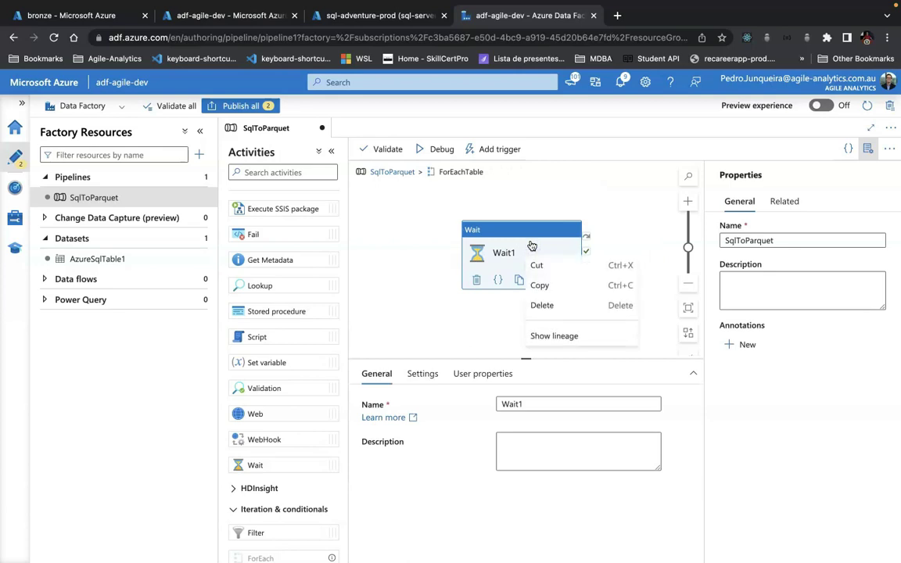
pyautogui.click(557, 308)
# Add a Copy data activity inside the ForEachTable loop and name it CopySqlToAdsl
pyautogui.scroll(5, 260, 290)
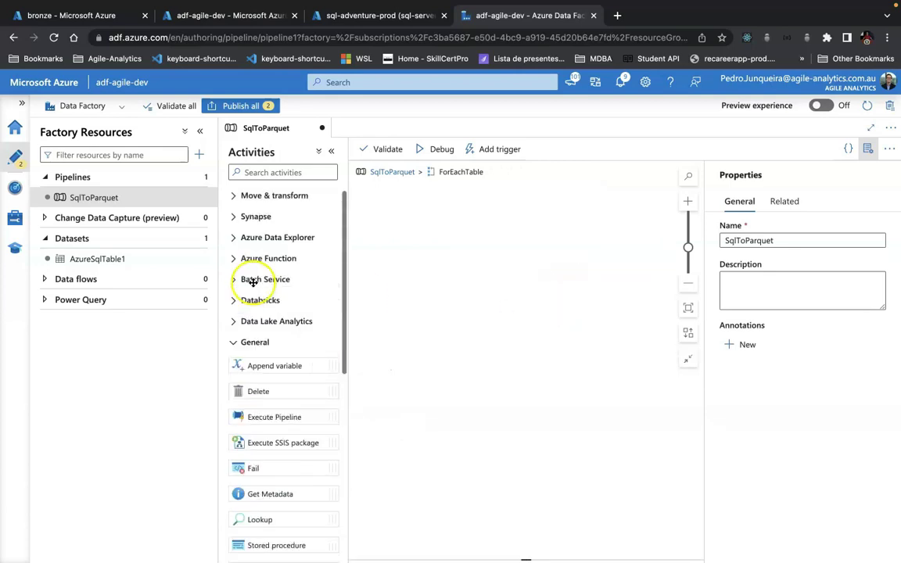
pyautogui.click(238, 196)
pyautogui.moveTo(258, 223); pyautogui.dragTo(489, 276)
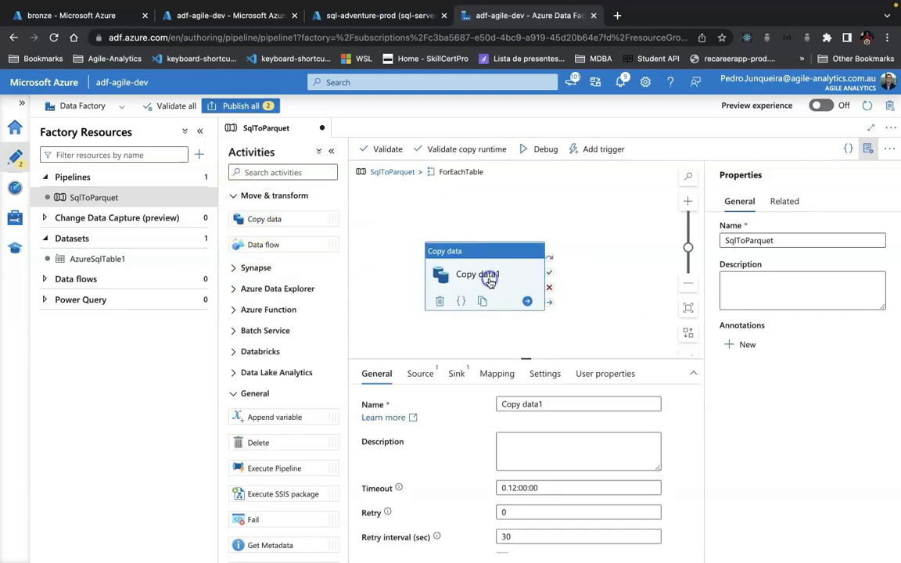
pyautogui.moveTo(547, 403); pyautogui.dragTo(523, 404)
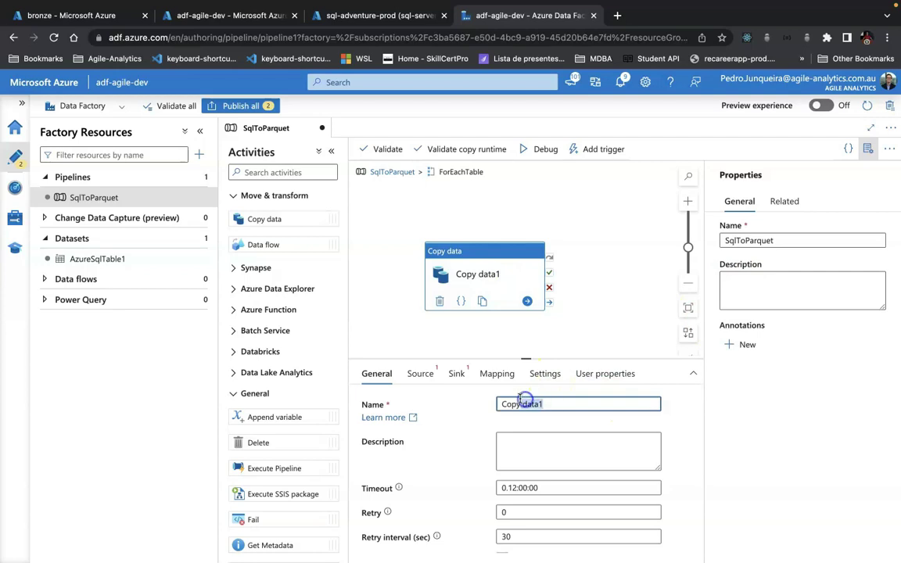
pyautogui.press('BackSpace')
pyautogui.press('BackSpace')
# Start a new source dataset for CopySqlToAdsl, searching the data stores for sql and choosing Azure SQL Database
pyautogui.click(420, 375)
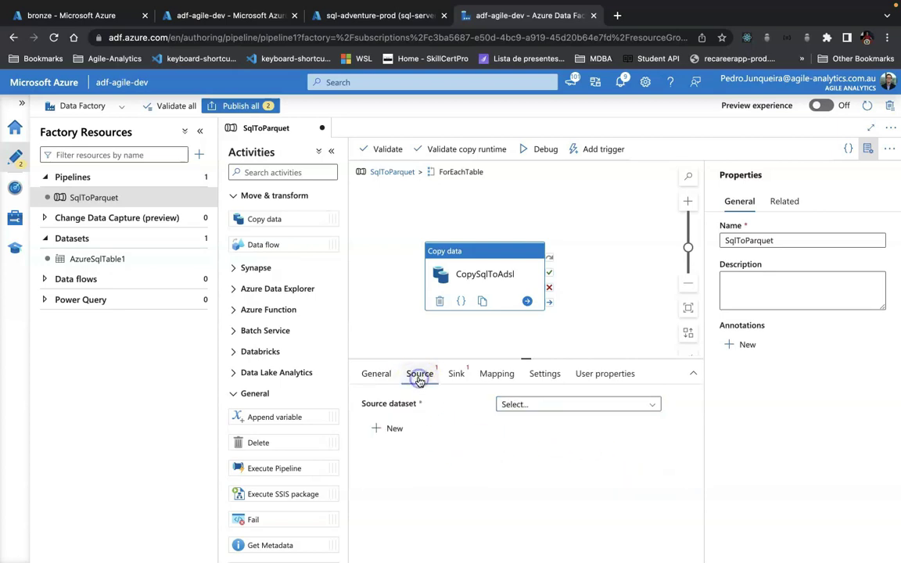
pyautogui.click(558, 406)
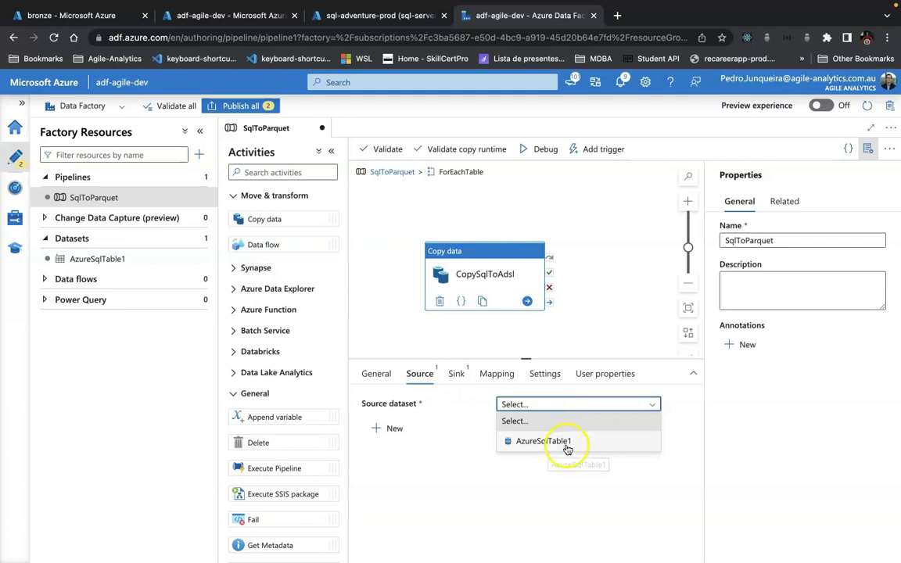
pyautogui.click(554, 422)
pyautogui.click(385, 428)
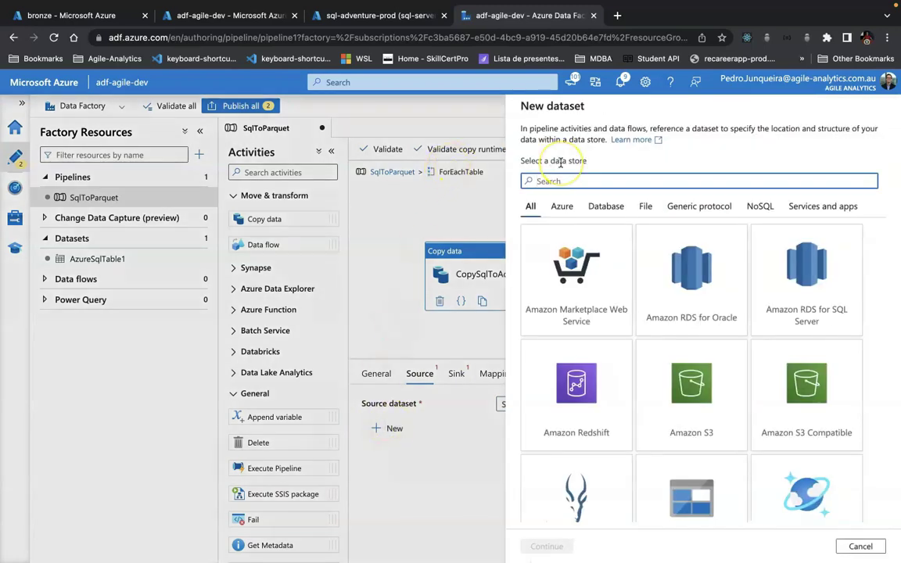
pyautogui.click(578, 182)
pyautogui.write('sql')
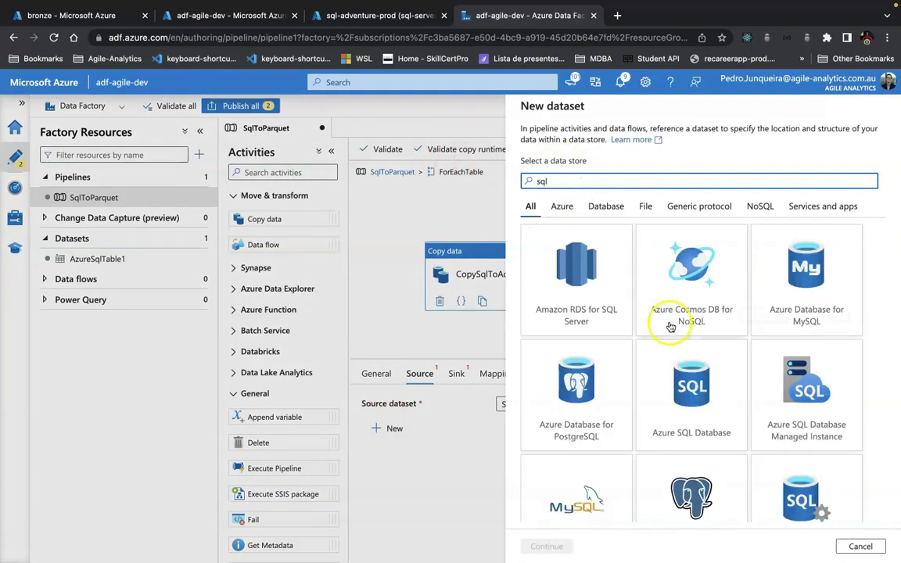
pyautogui.click(695, 402)
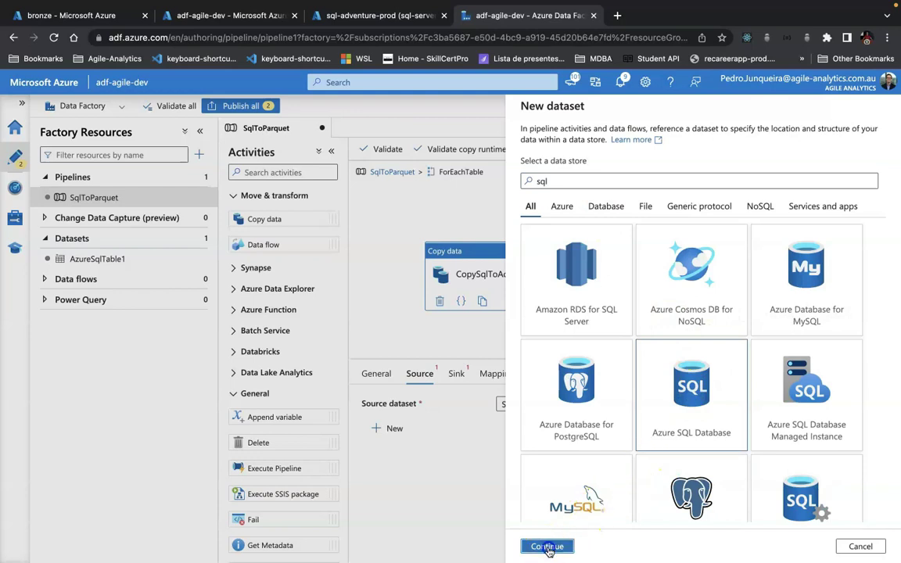
pyautogui.click(546, 546)
# Create the source dataset on the LsSqlDb linked service, leaving the table name empty and the default dataset name
pyautogui.click(630, 185)
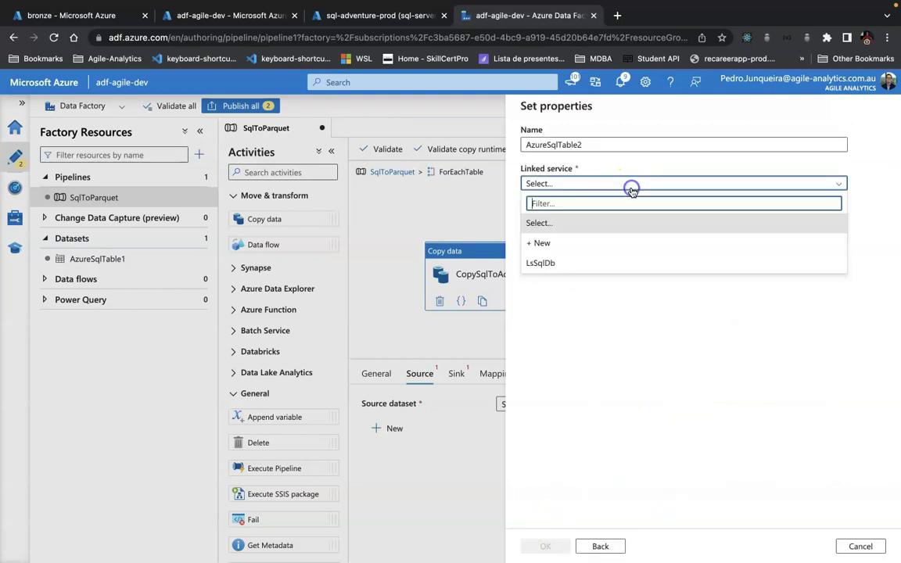
pyautogui.click(585, 266)
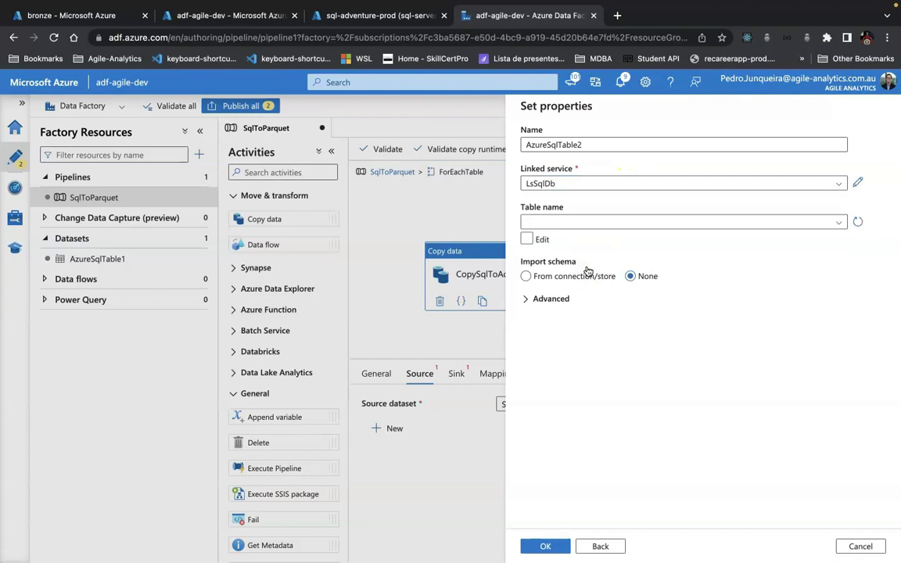
pyautogui.click(576, 266)
pyautogui.click(540, 547)
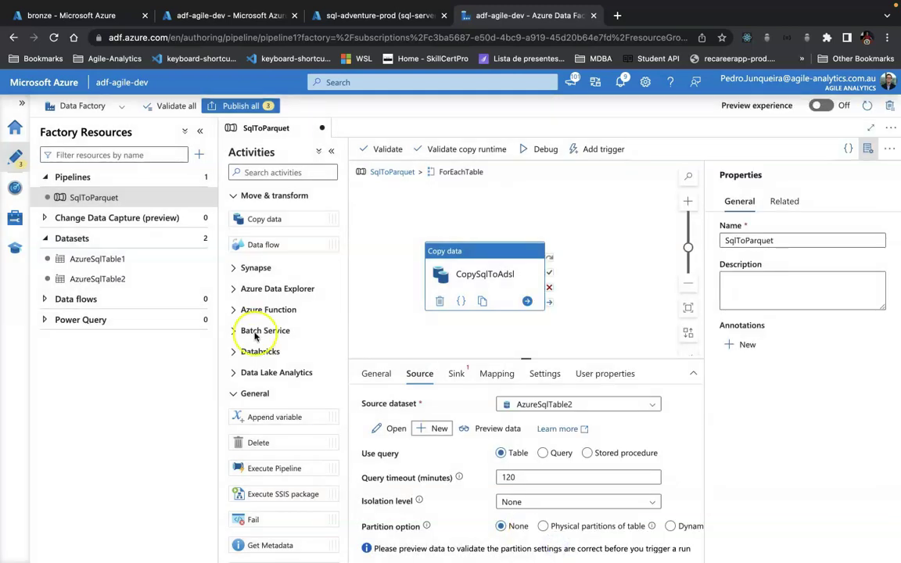
# Open the AzureSqlTable1 dataset and rename it DsSqlTable
pyautogui.click(130, 284)
pyautogui.click(130, 259)
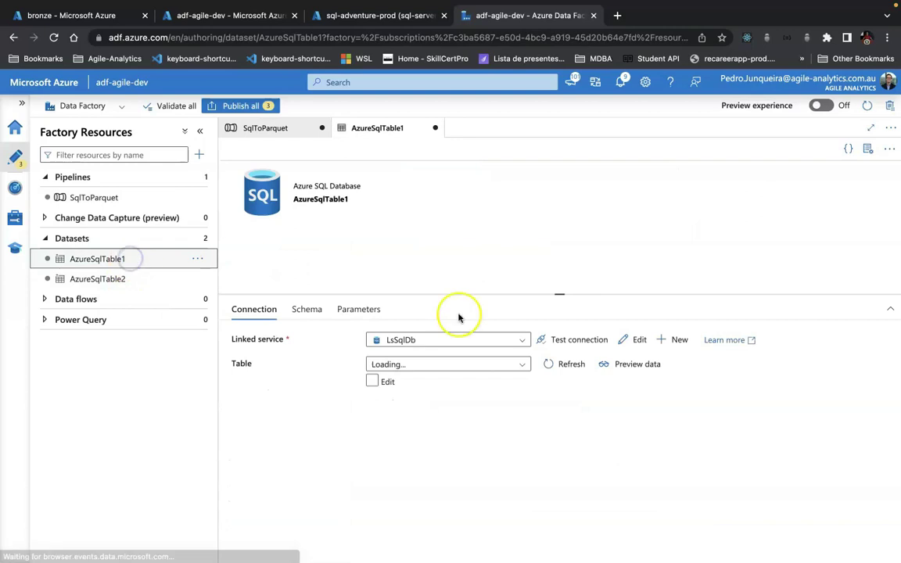
pyautogui.doubleClick(829, 240)
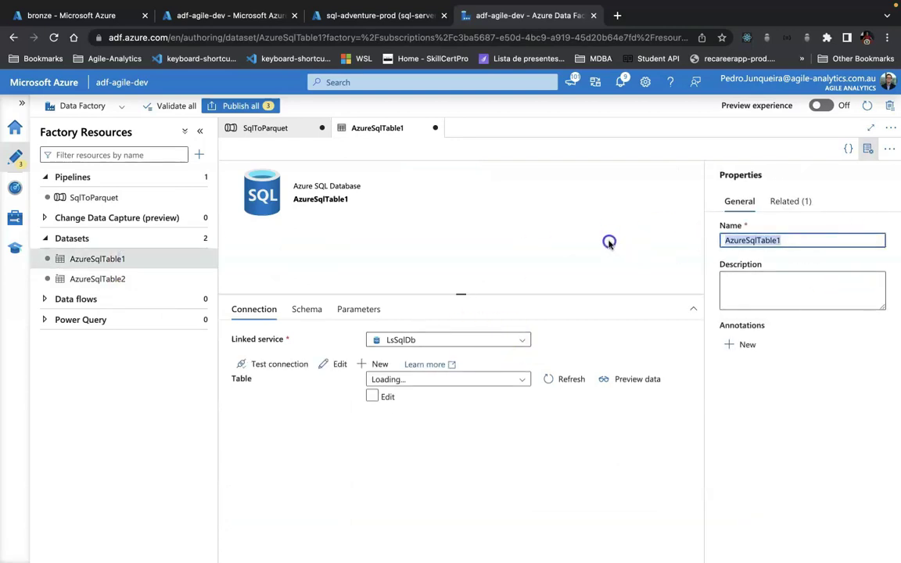
pyautogui.press('BackSpace')
pyautogui.write('DsSql')
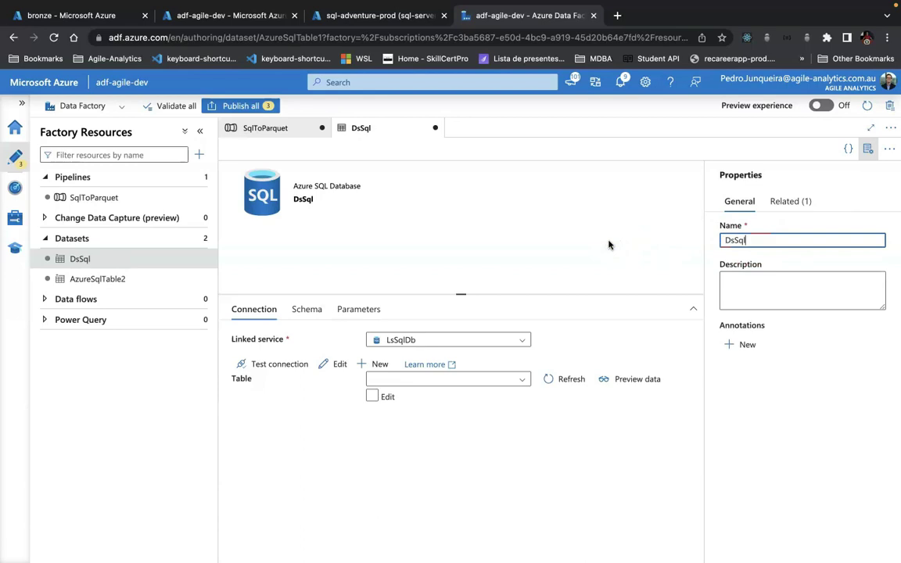
pyautogui.write('Table')
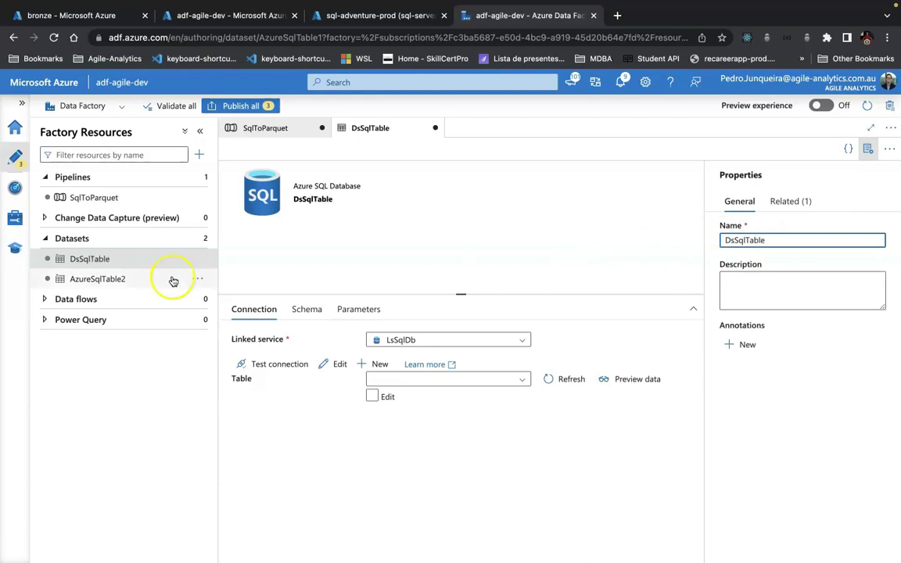
# Open the AzureSqlTable2 dataset and rename it DsSqlSchemaTable
pyautogui.click(137, 288)
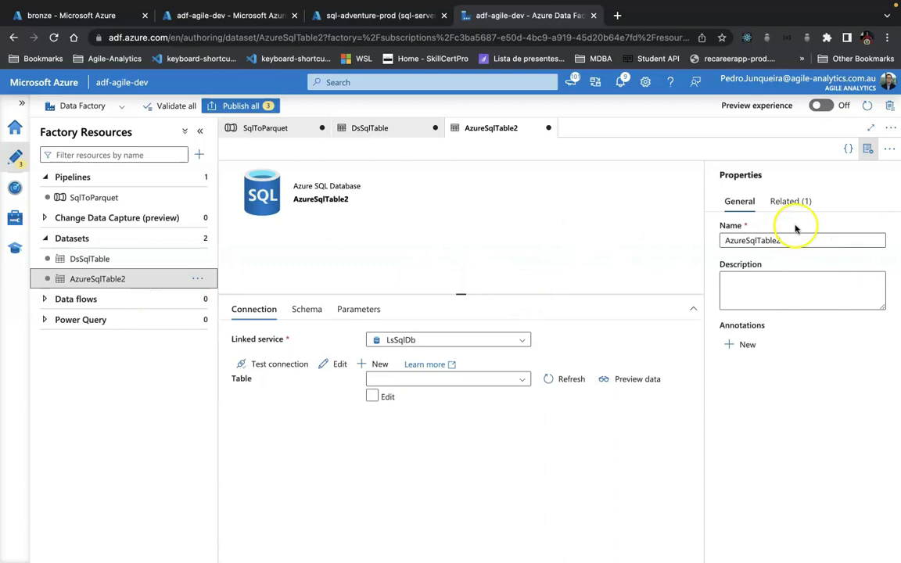
pyautogui.moveTo(804, 238); pyautogui.dragTo(658, 239)
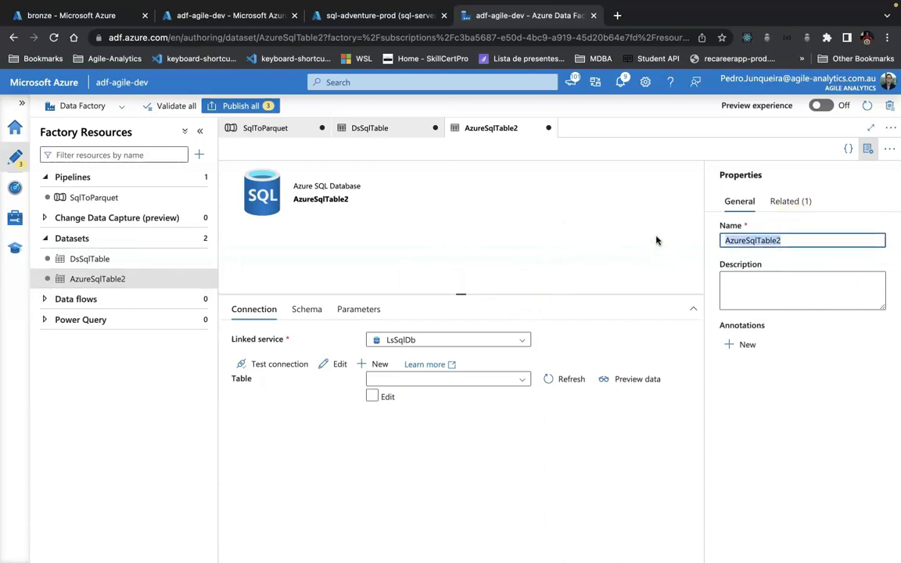
pyautogui.press('BackSpace')
pyautogui.write('DsSql')
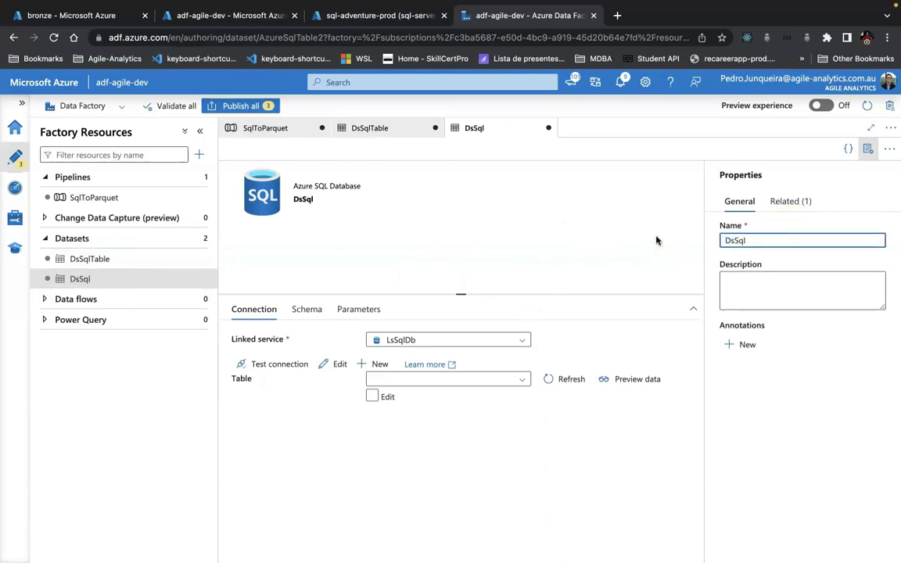
pyautogui.write('SchemaTable')
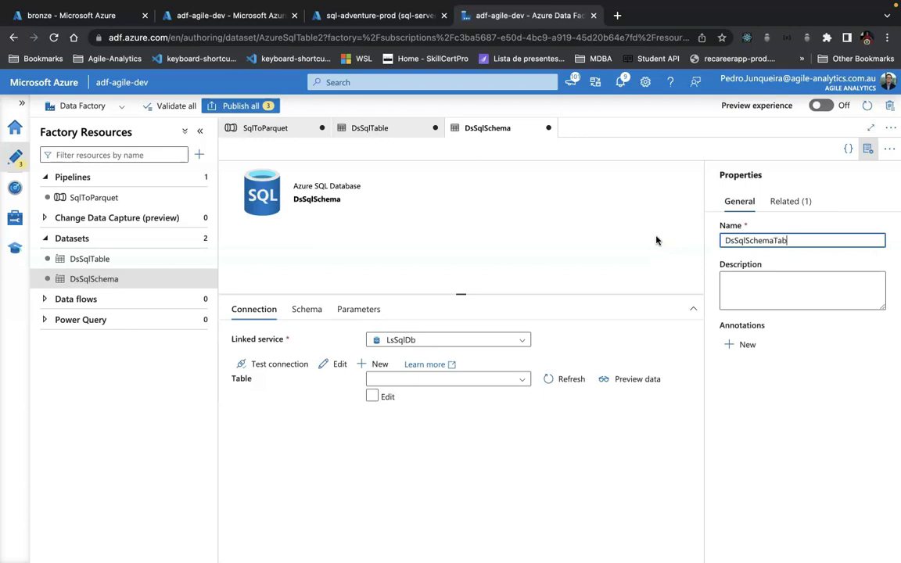
pyautogui.click(373, 399)
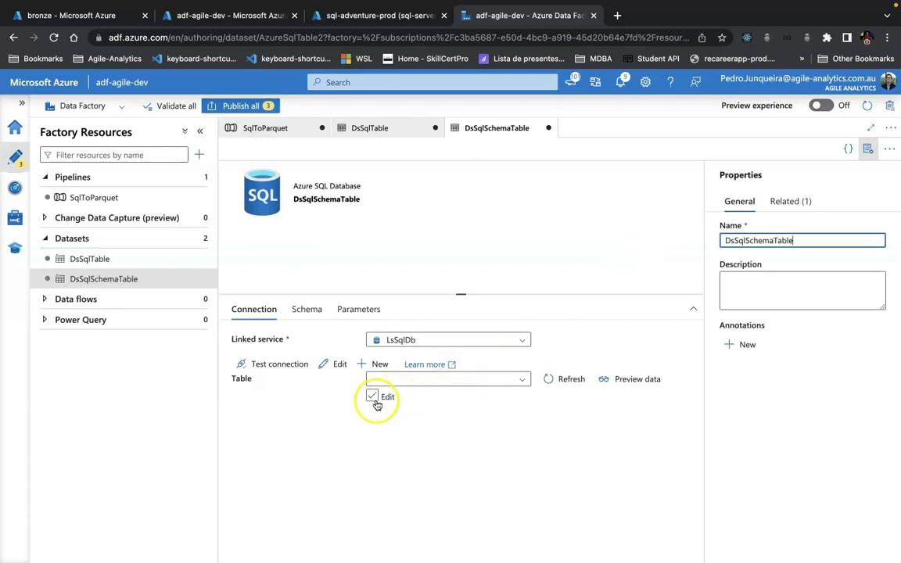
# Add two string parameters, SchemaName and TableName, to the DsSqlSchemaTable dataset without default values
pyautogui.click(365, 311)
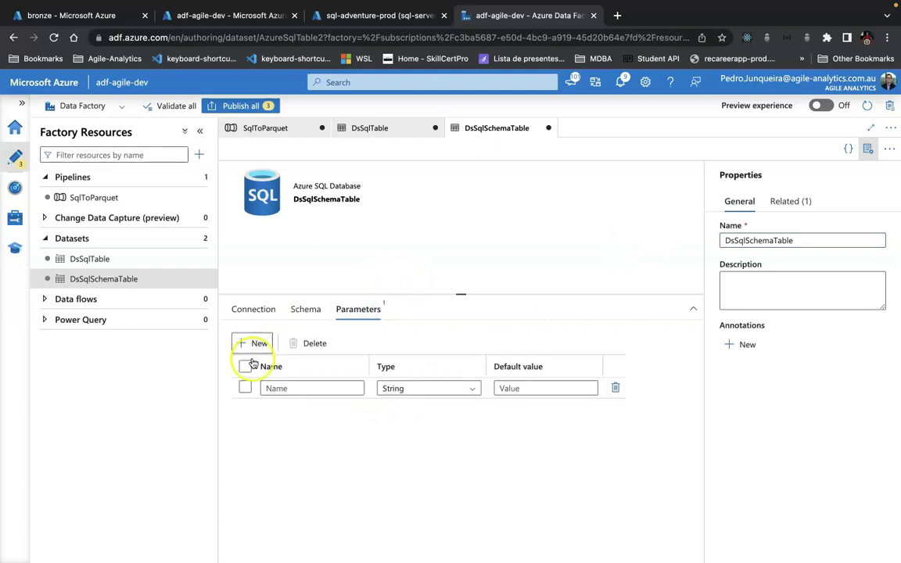
pyautogui.click(277, 386)
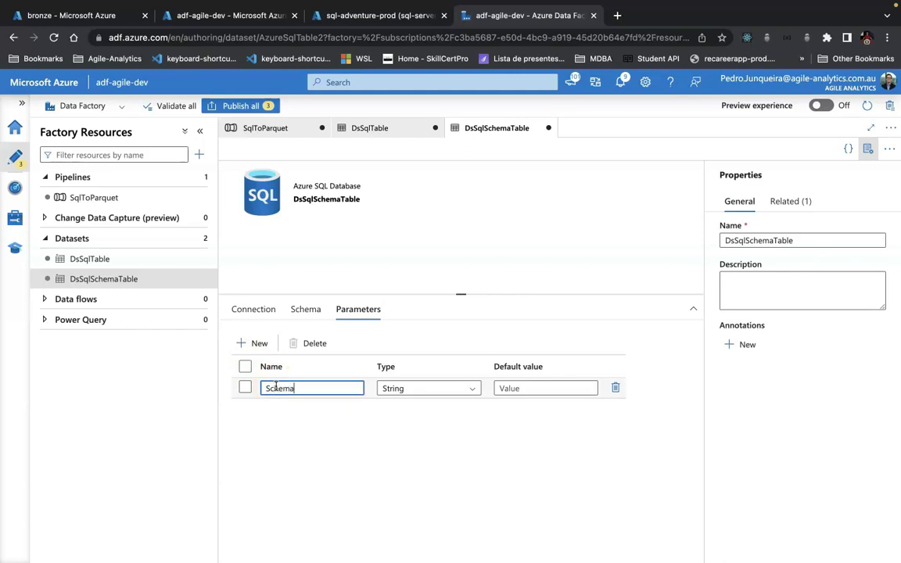
pyautogui.click(257, 342)
pyautogui.click(288, 409)
pyautogui.write('TableName')
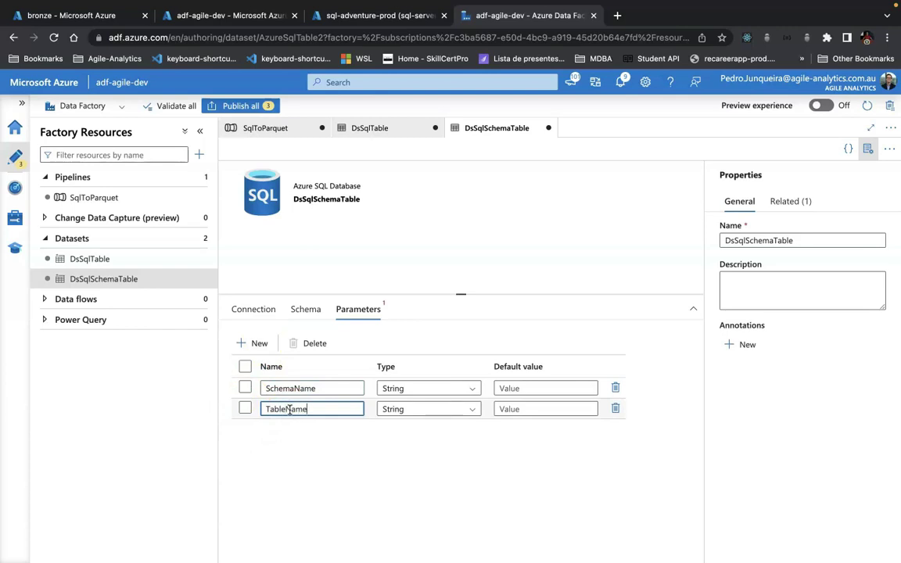
pyautogui.click(378, 243)
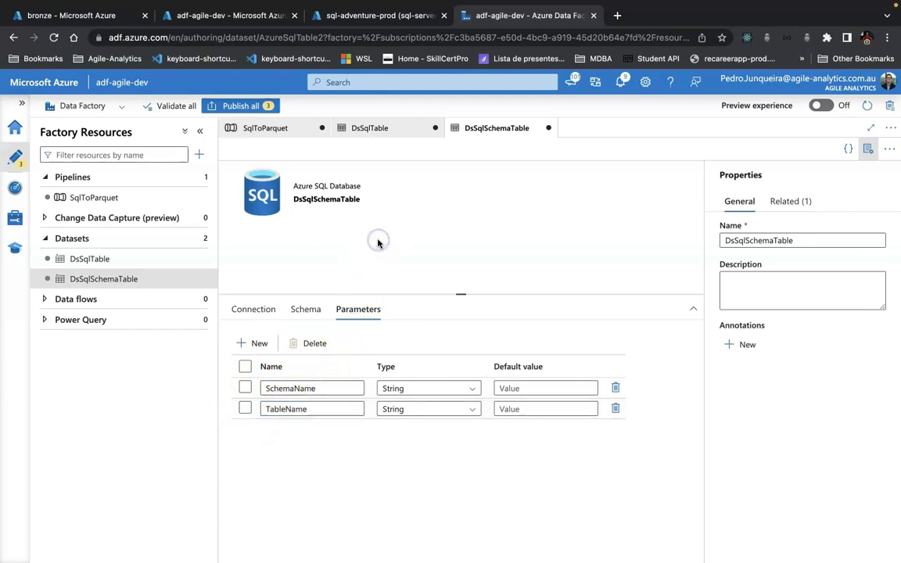
pyautogui.click(309, 310)
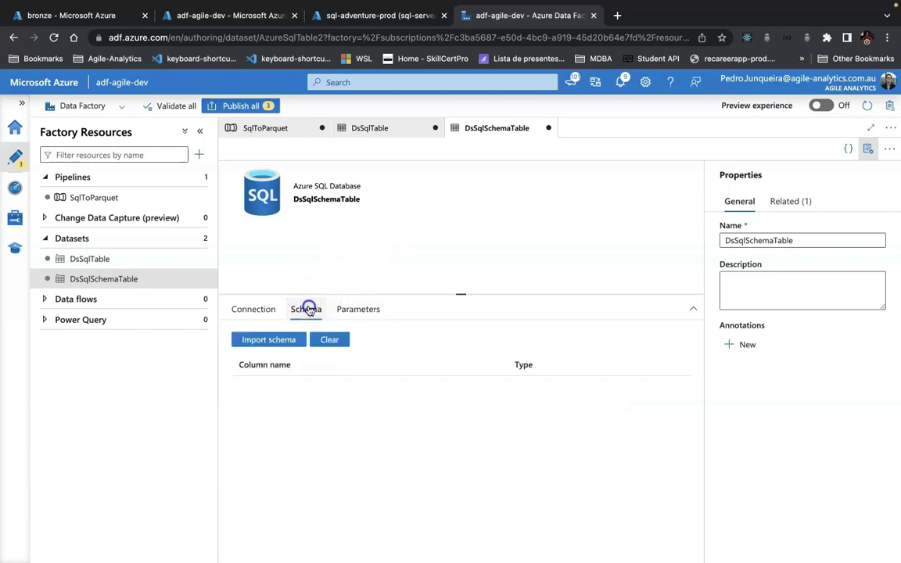
pyautogui.click(253, 309)
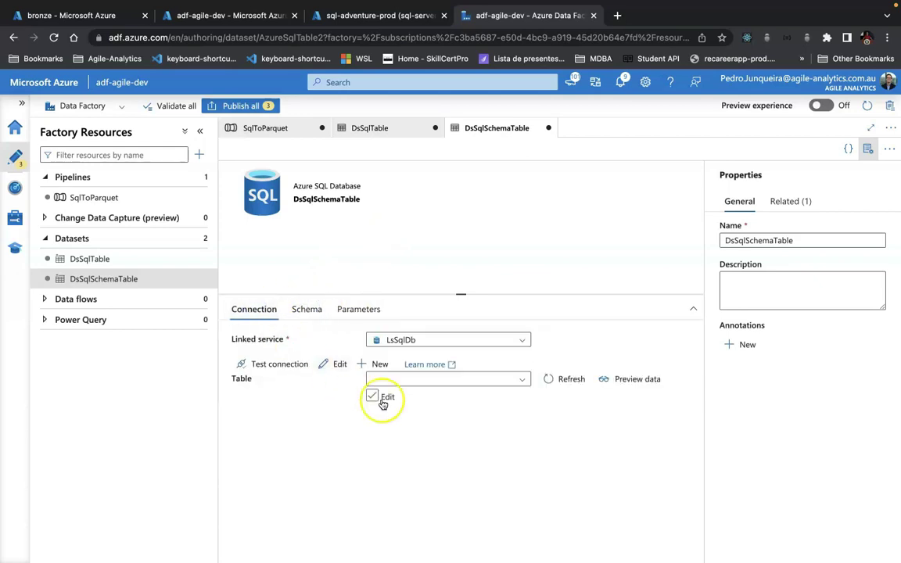
pyautogui.click(373, 397)
pyautogui.click(388, 378)
pyautogui.click(396, 396)
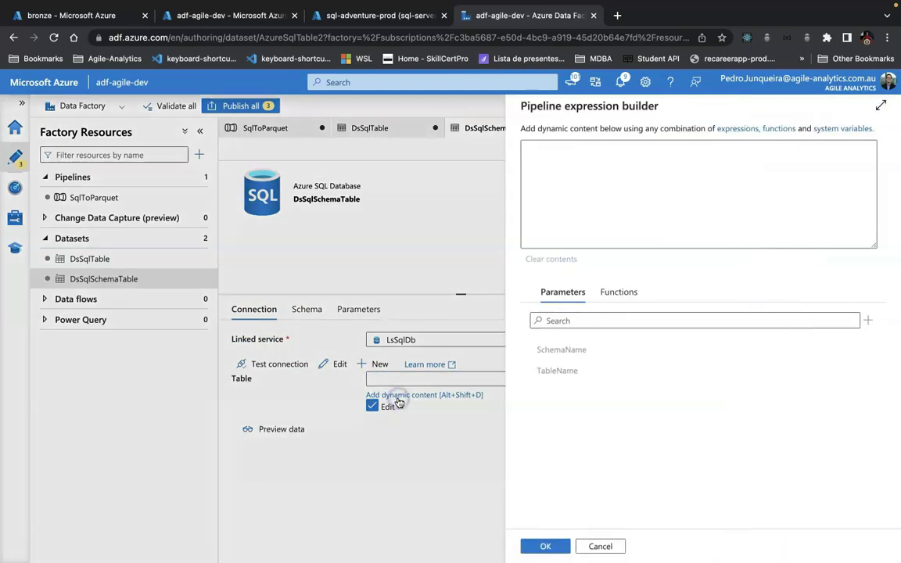
pyautogui.click(563, 351)
pyautogui.click(554, 545)
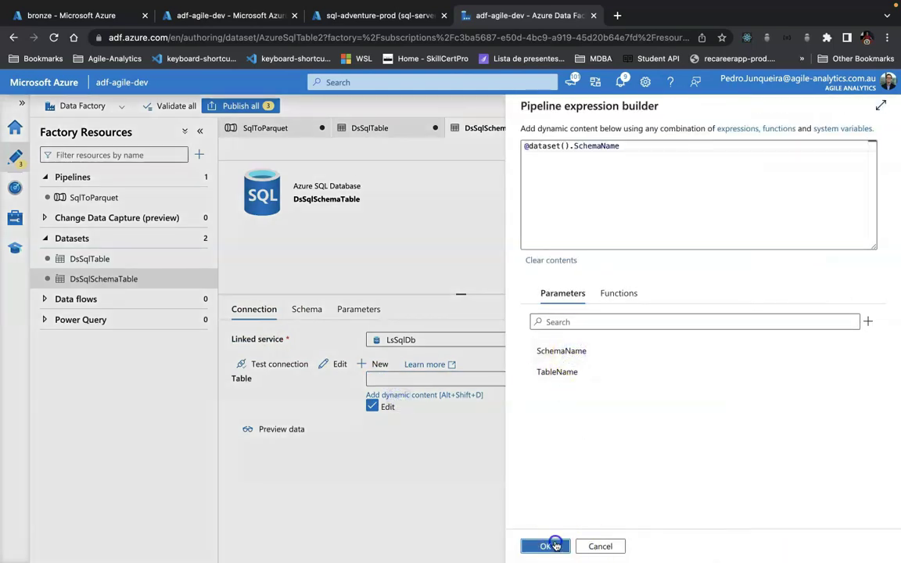
pyautogui.click(590, 379)
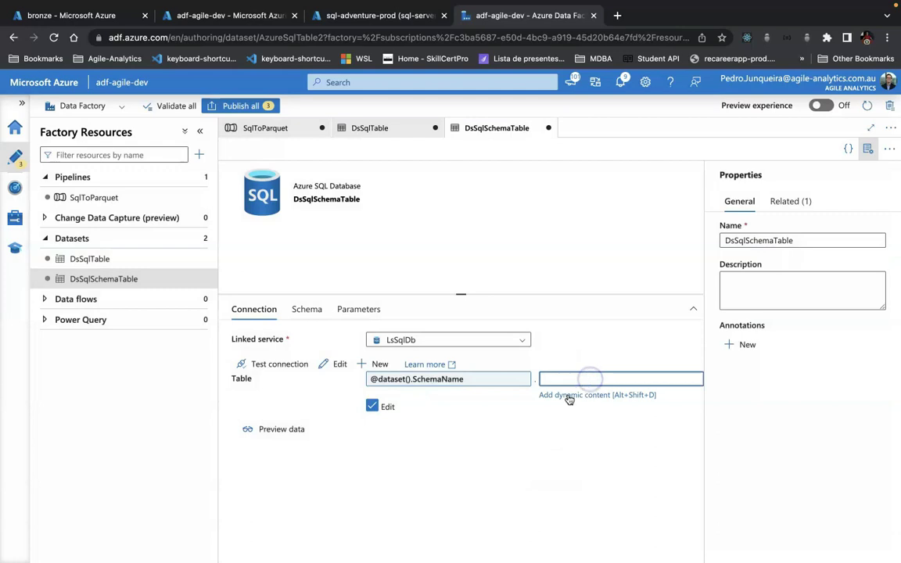
pyautogui.click(565, 395)
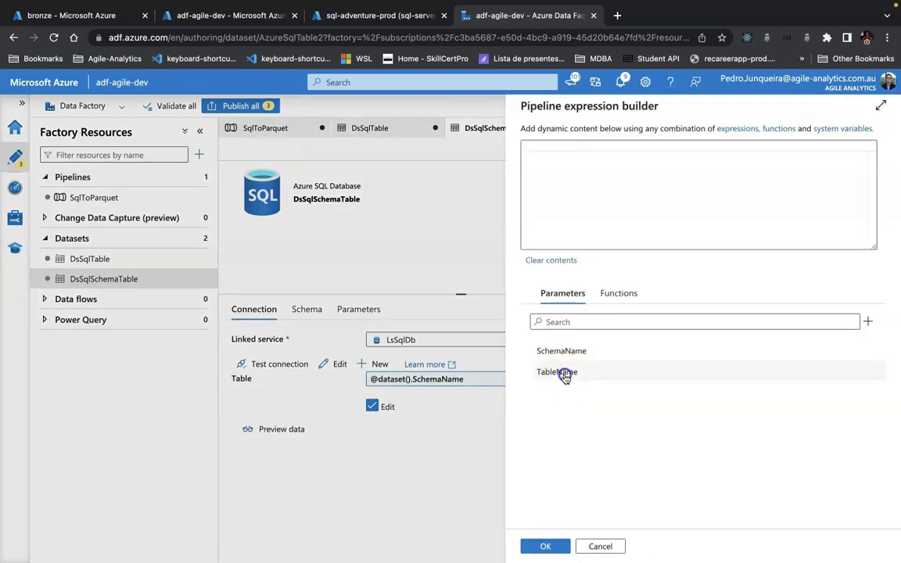
pyautogui.click(563, 372)
pyautogui.click(546, 546)
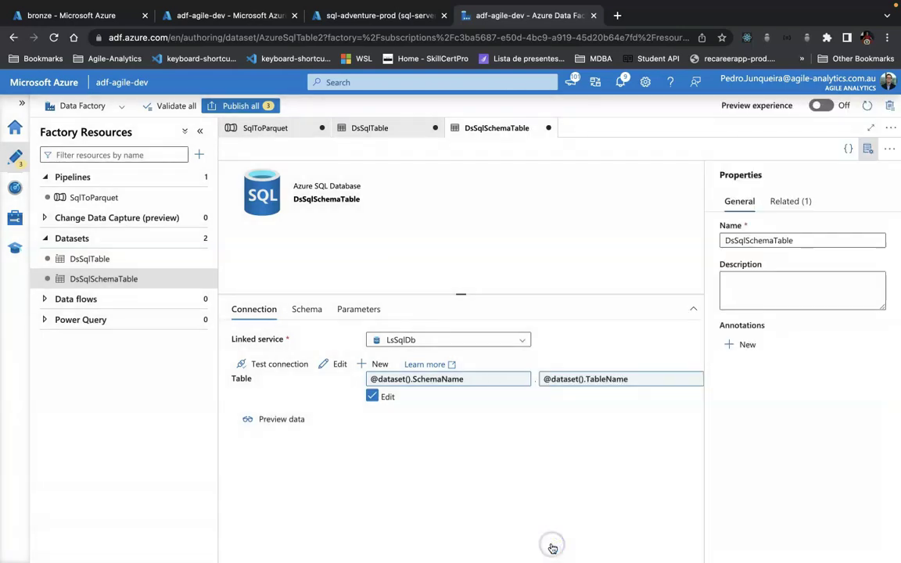
pyautogui.click(283, 364)
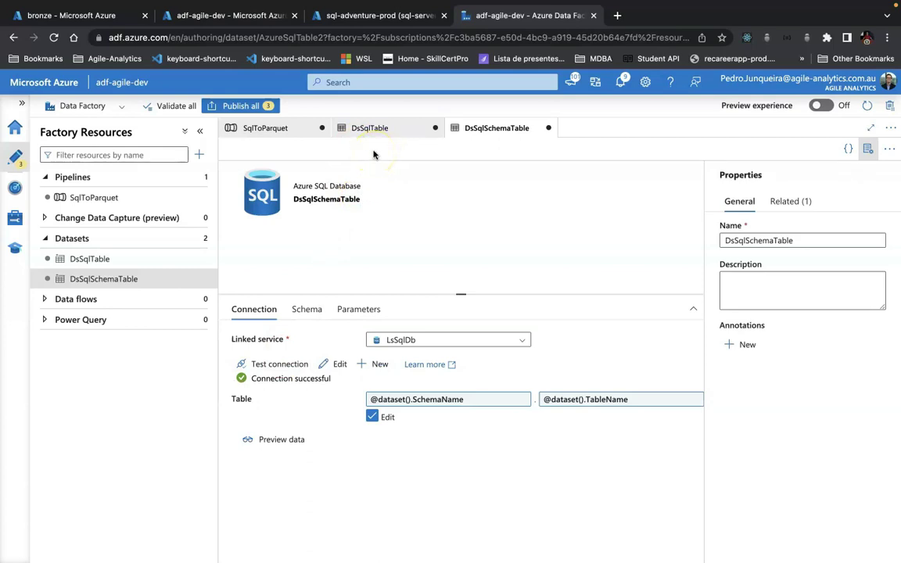
# Return to the CopySqlToAdsl source settings in the SqlToParquet pipeline and collapse the activities list for more room
pyautogui.click(280, 126)
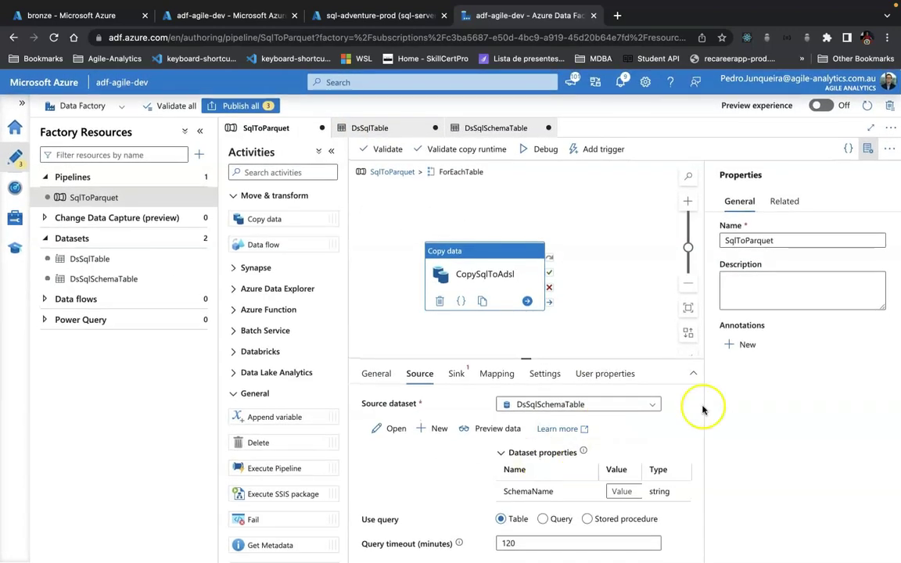
pyautogui.hscroll(3, 622, 258)
pyautogui.hscroll(-5, 621, 257)
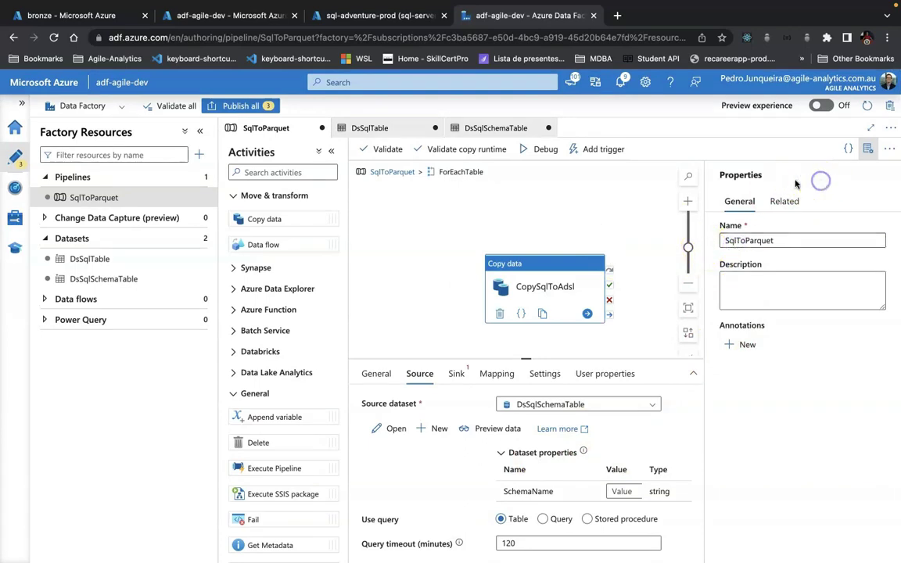
pyautogui.click(331, 151)
pyautogui.scroll(-2, 531, 407)
pyautogui.click(495, 439)
pyautogui.scroll(2, 469, 438)
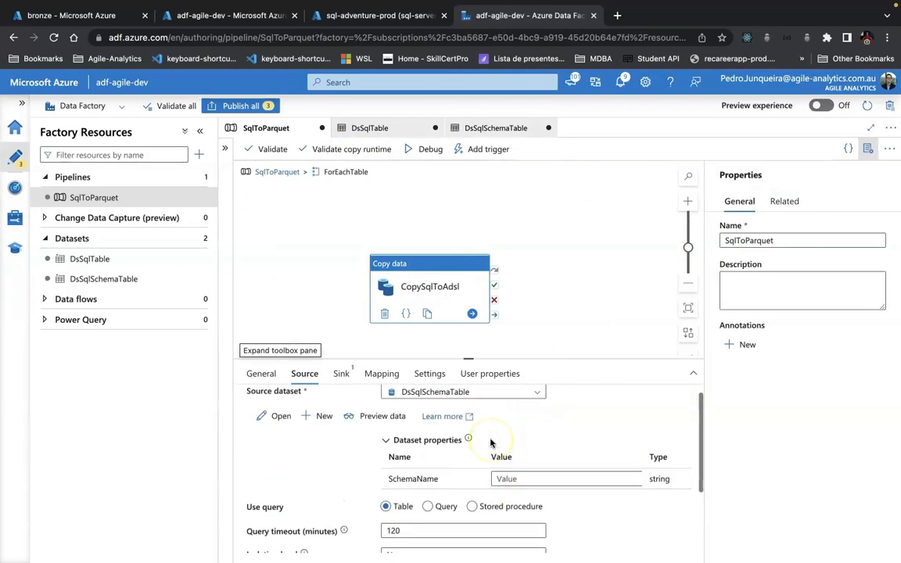
# Refresh the source dataset properties of CopySqlToAdsl by switching to DsSqlTable and reselecting DsSqlSchemaTable
pyautogui.click(489, 403)
pyautogui.click(461, 441)
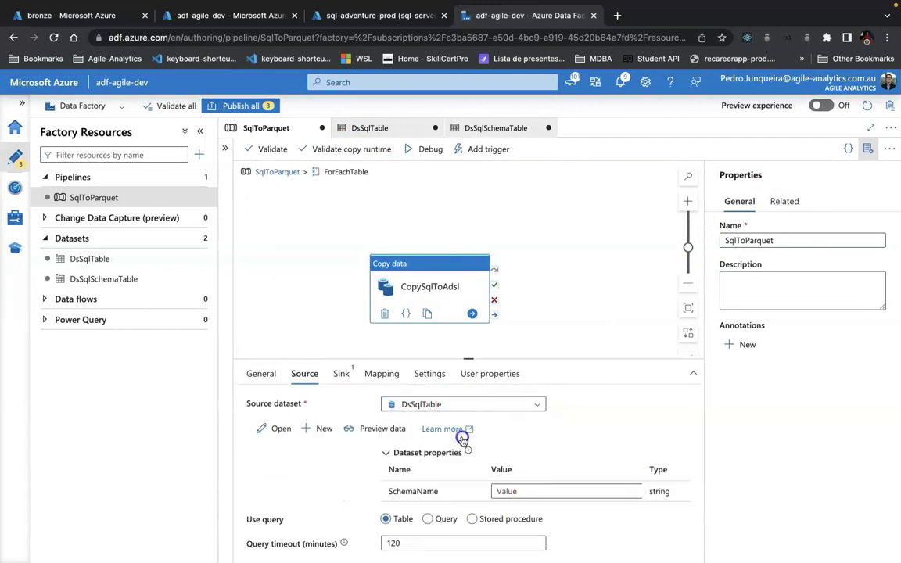
pyautogui.click(462, 405)
pyautogui.click(458, 461)
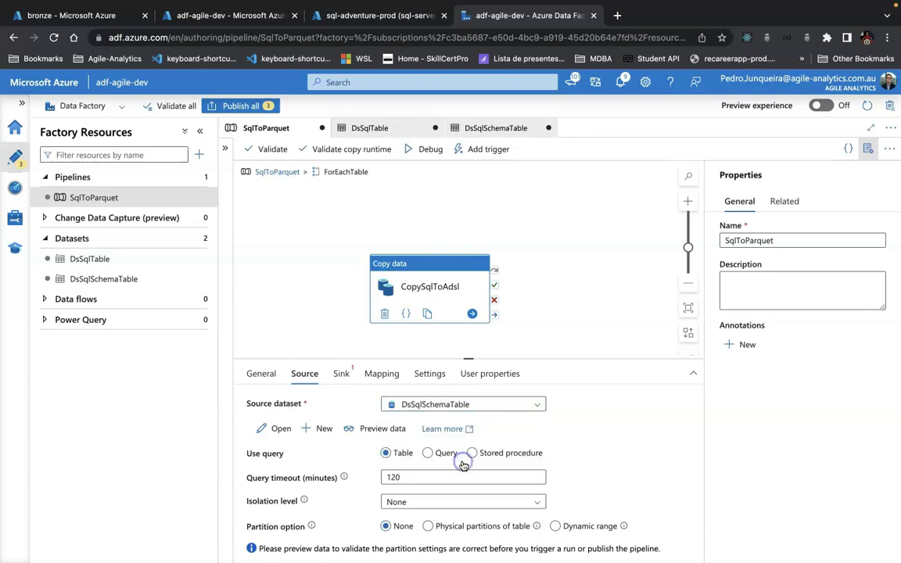
pyautogui.scroll(-1, 537, 496)
pyautogui.scroll(1, 537, 496)
pyautogui.click(516, 491)
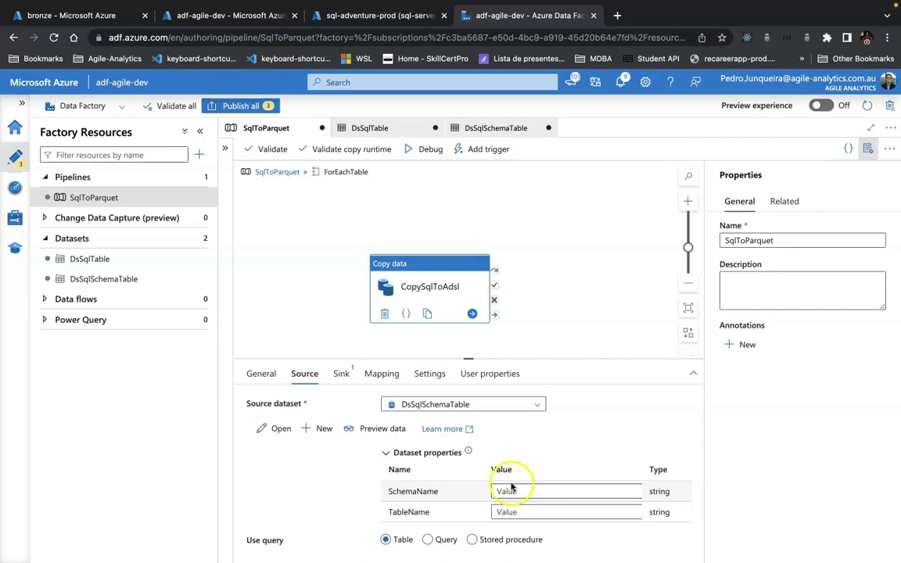
pyautogui.click(525, 493)
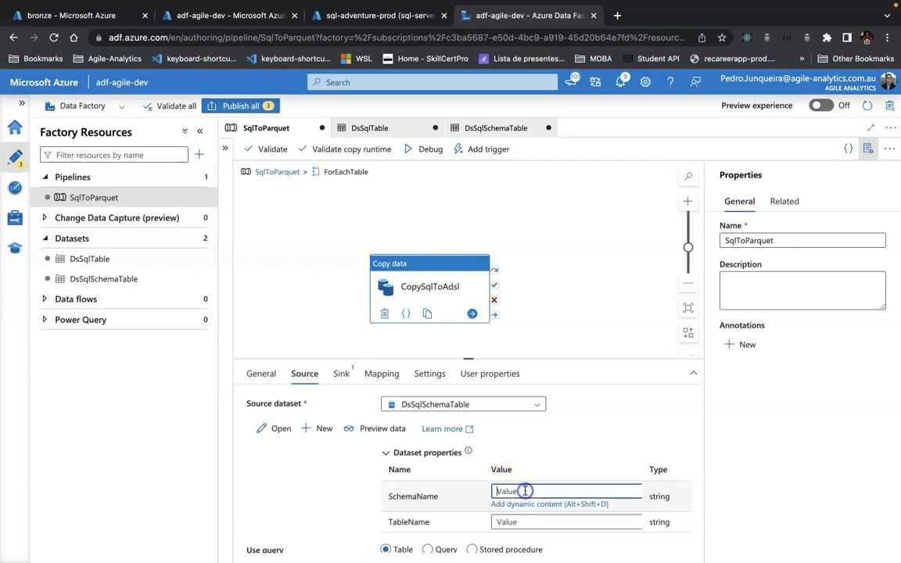
pyautogui.click(527, 506)
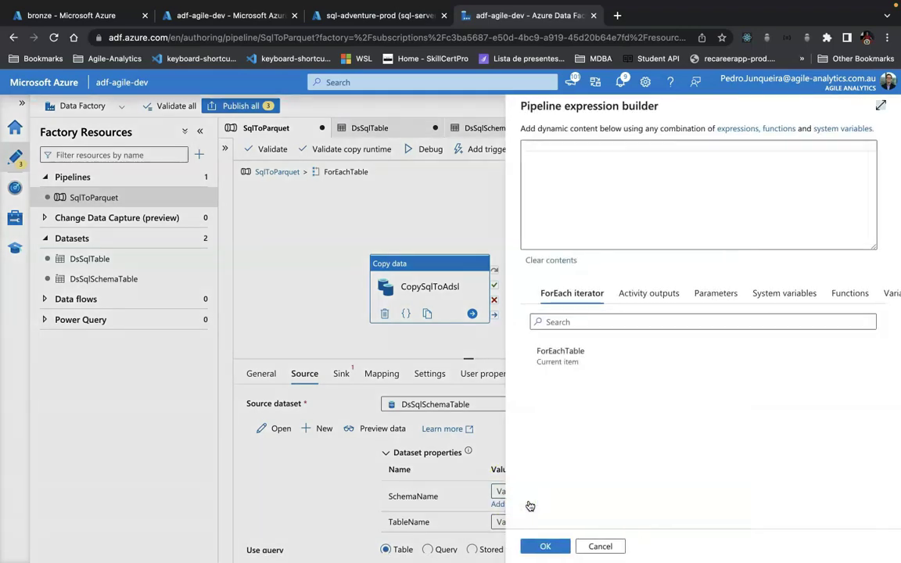
pyautogui.click(553, 355)
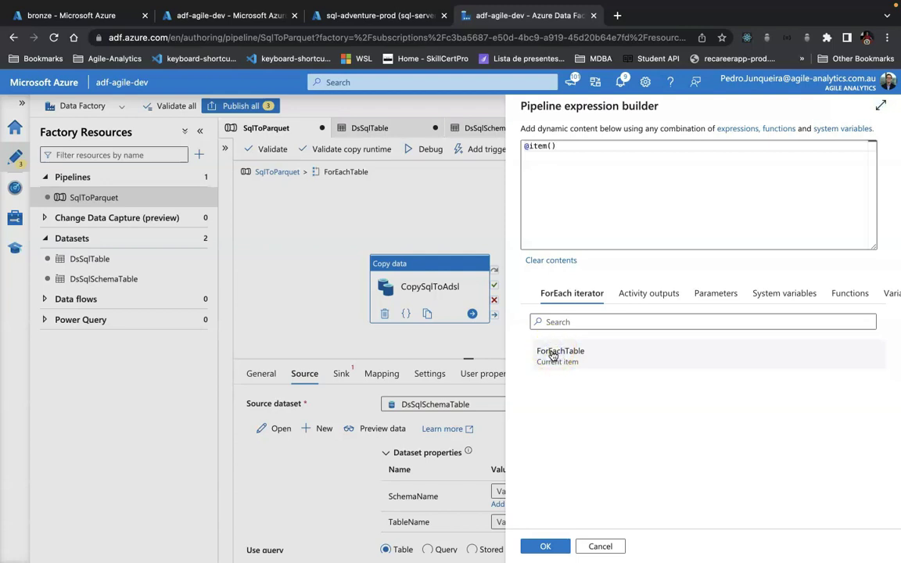
pyautogui.click(569, 149)
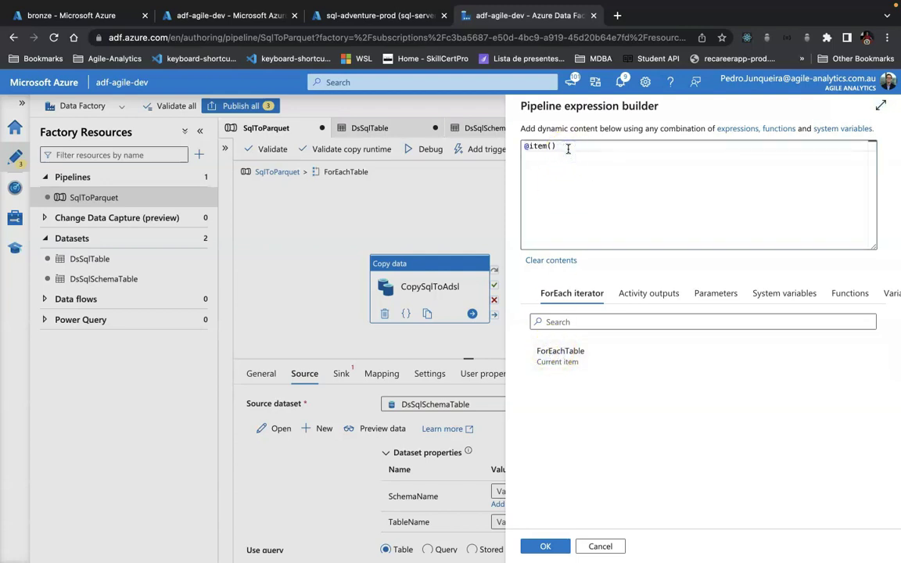
pyautogui.write('.')
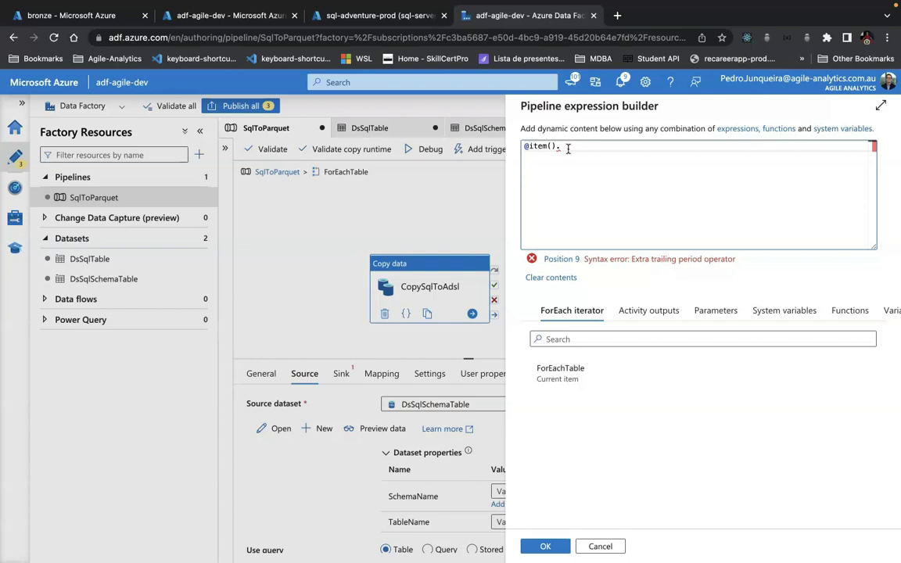
pyautogui.write('Schema')
pyautogui.press('Return')
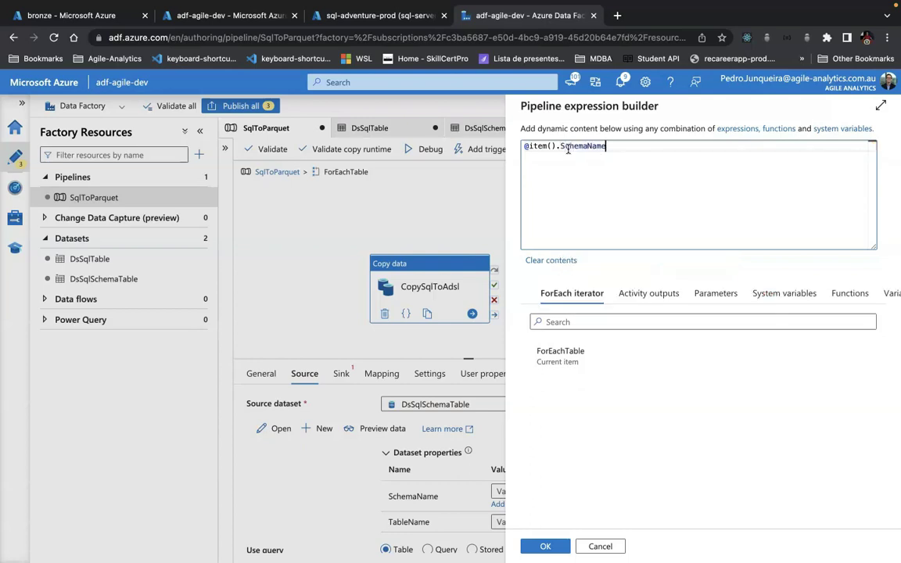
pyautogui.click(546, 546)
pyautogui.click(537, 512)
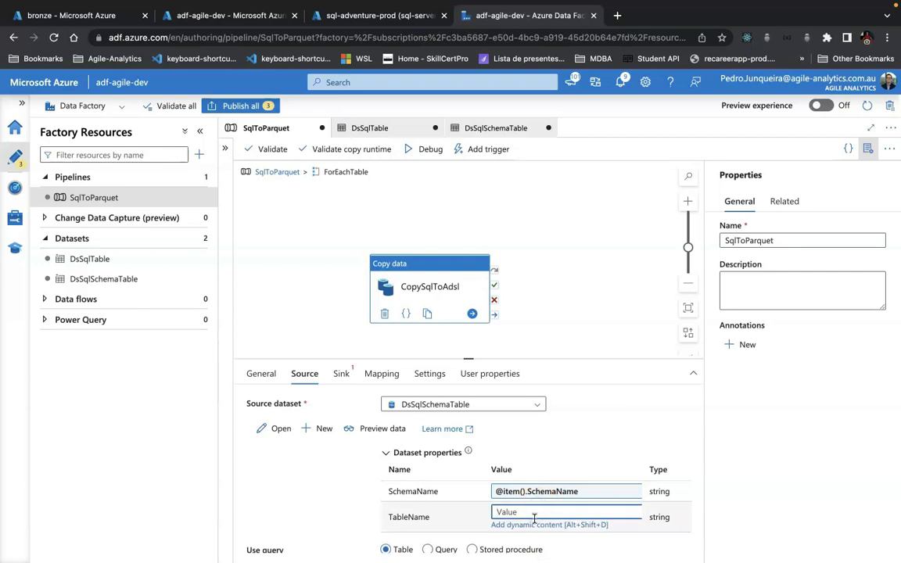
pyautogui.click(535, 525)
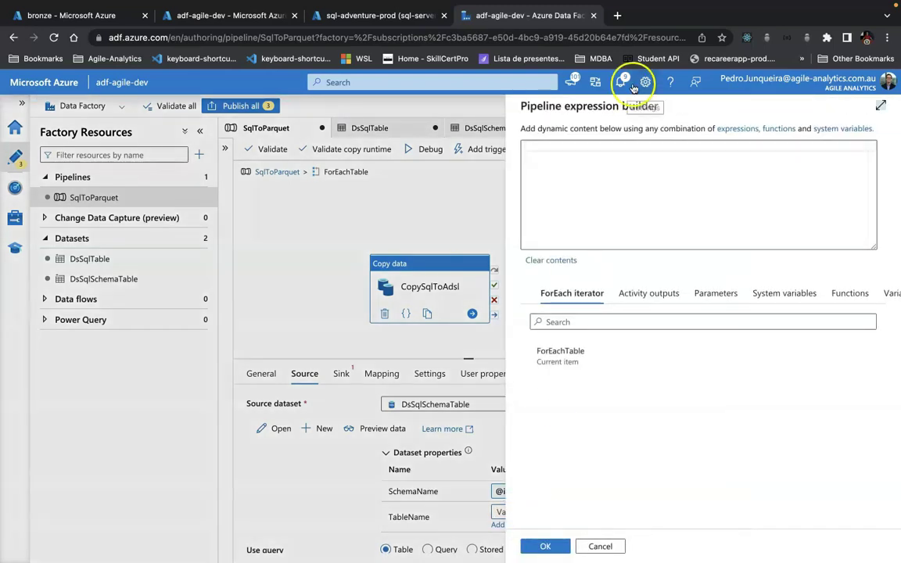
pyautogui.click(562, 353)
pyautogui.click(570, 148)
pyautogui.write('.TableName')
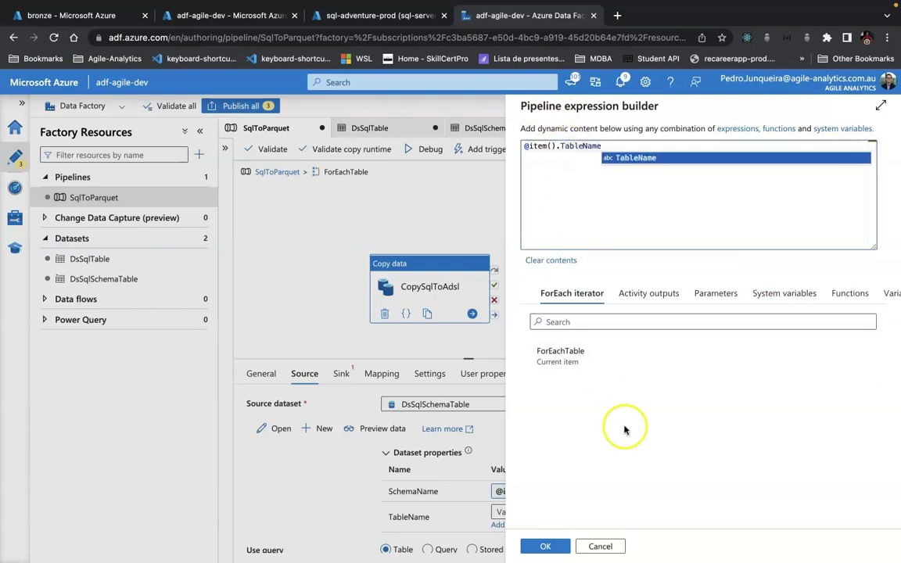
pyautogui.click(640, 161)
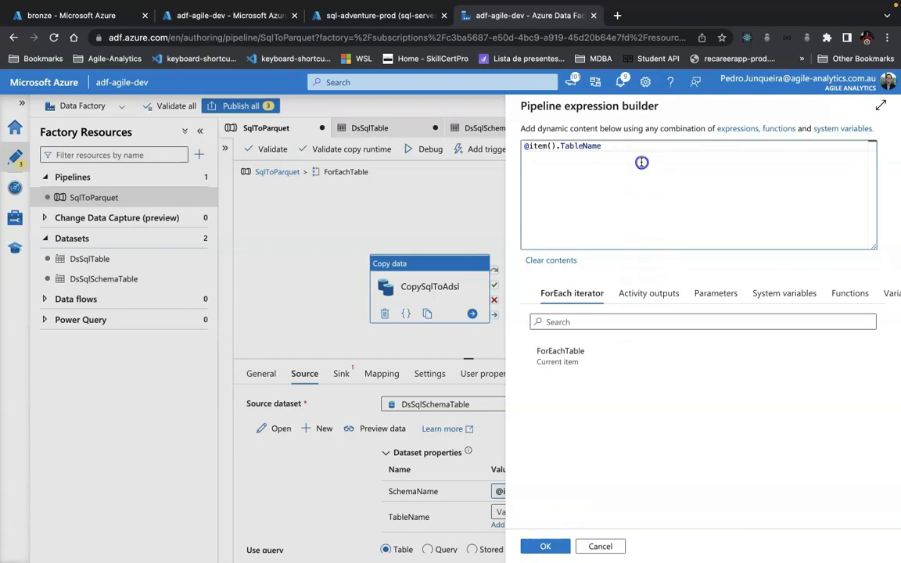
pyautogui.click(544, 545)
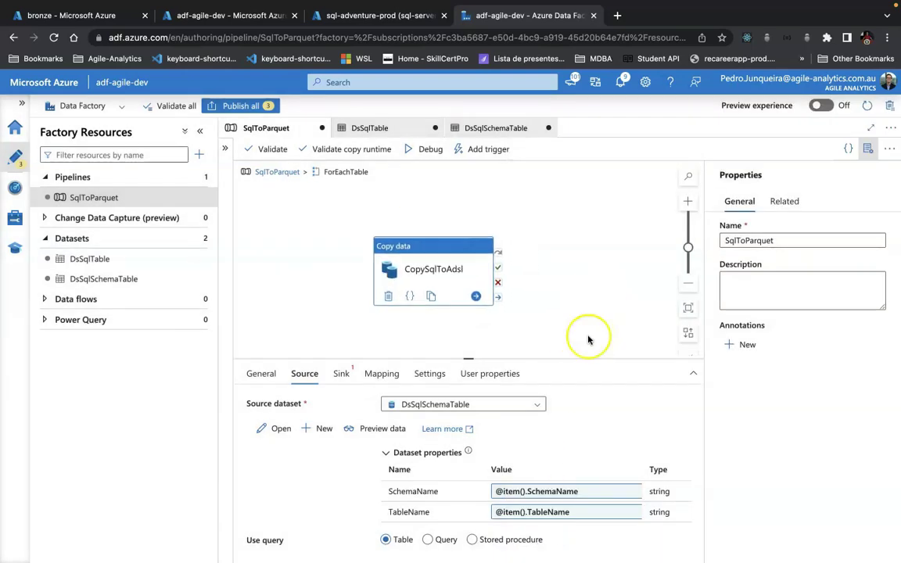
pyautogui.scroll(-2, 410, 491)
pyautogui.scroll(2, 410, 492)
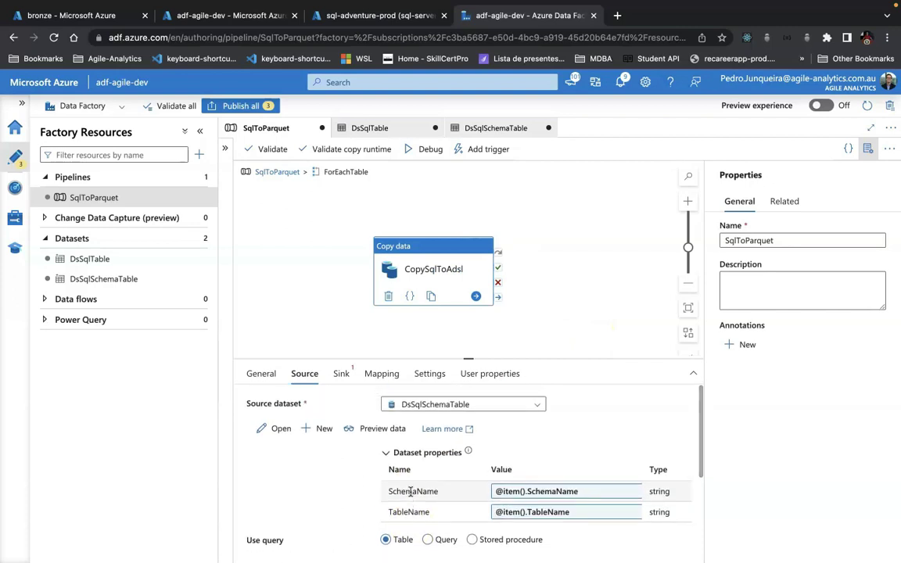
# Start a new sink dataset for CopySqlToAdsl using the Azure Blob Storage data store and the Parquet format
pyautogui.click(341, 374)
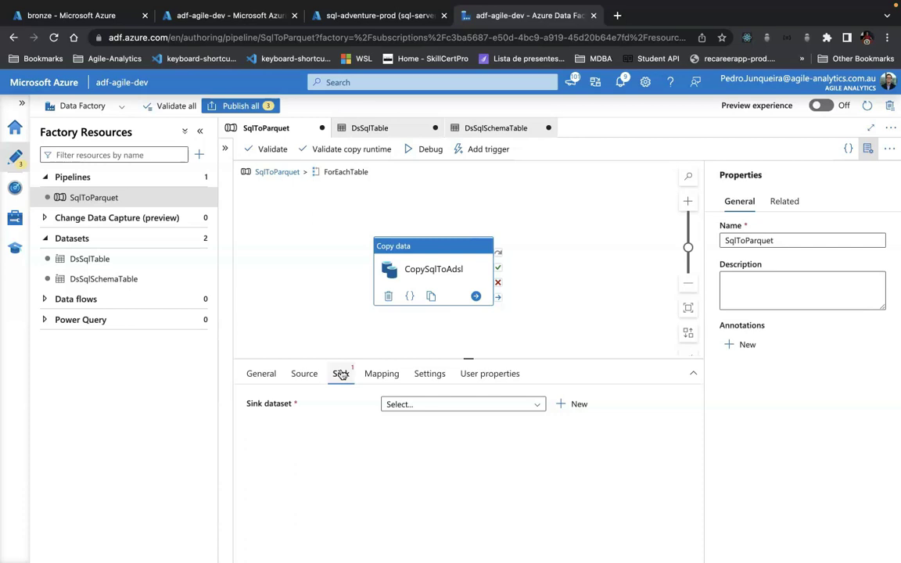
pyautogui.click(567, 407)
pyautogui.click(593, 182)
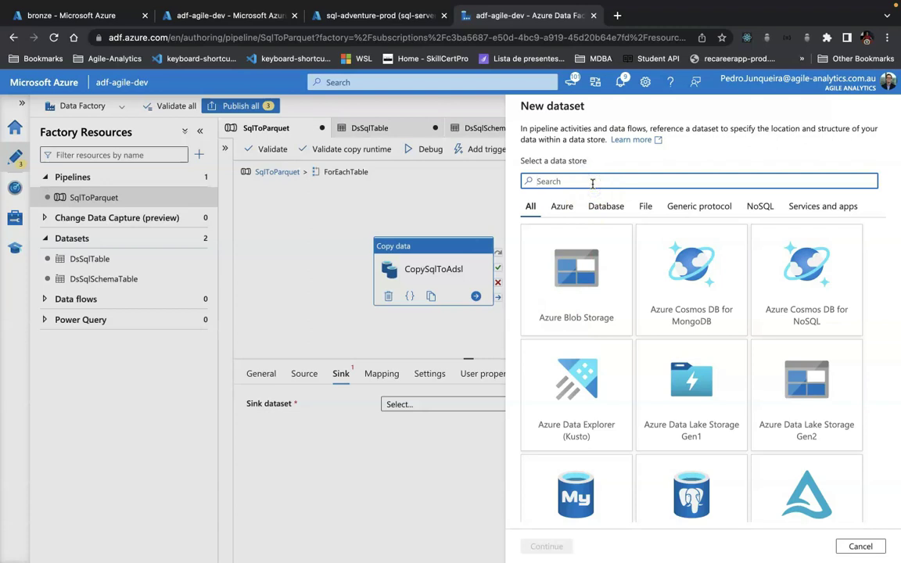
pyautogui.click(578, 268)
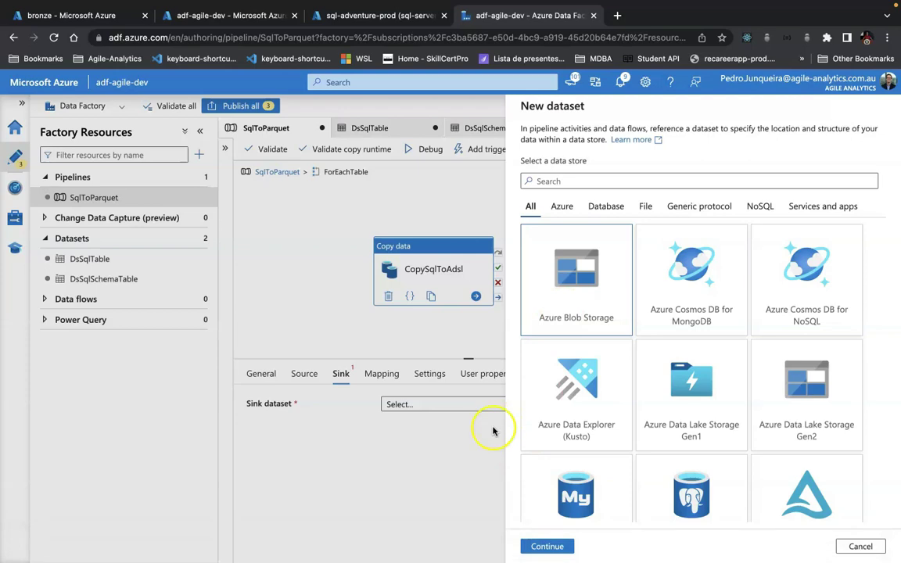
pyautogui.click(550, 545)
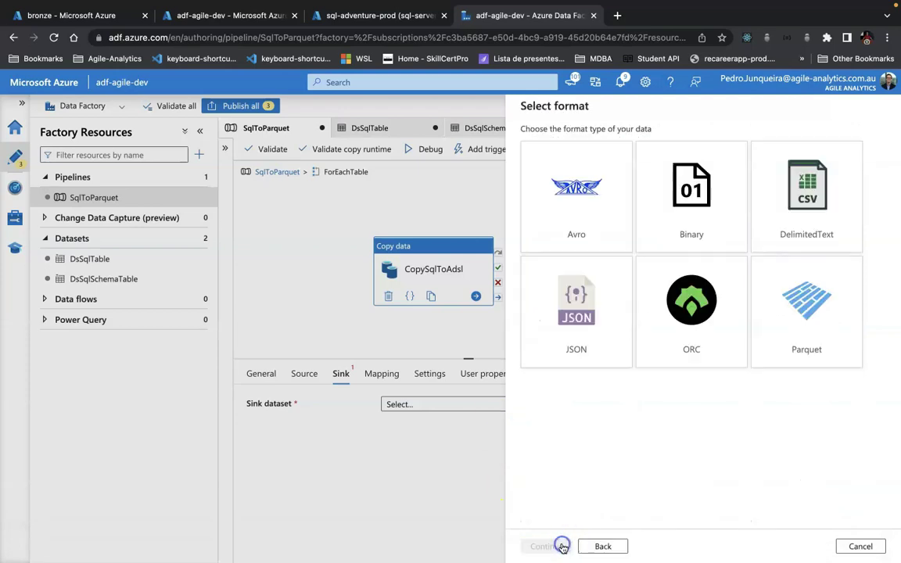
pyautogui.click(810, 323)
pyautogui.click(546, 545)
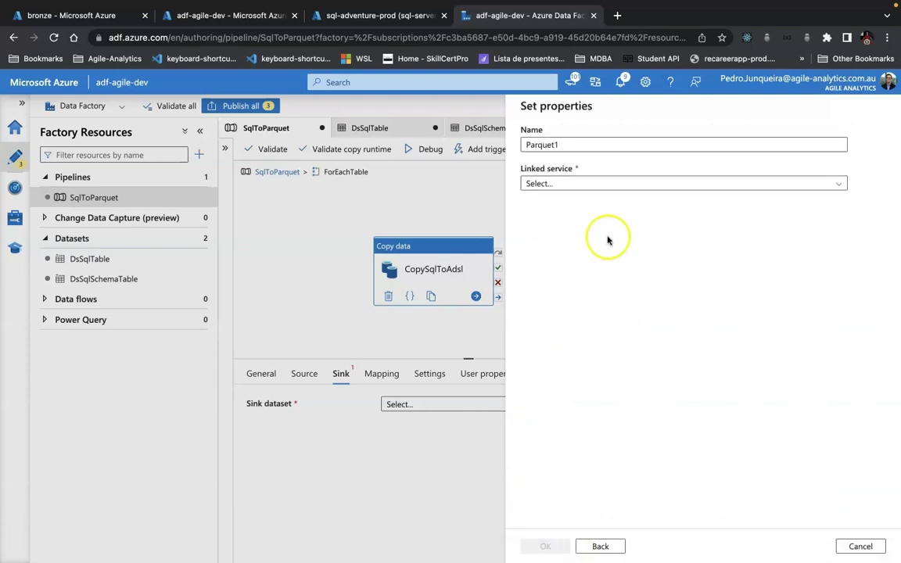
# Create the dataset as DsParquetContainerPath with the linked service LsAdls, and open it for editing
pyautogui.doubleClick(525, 145)
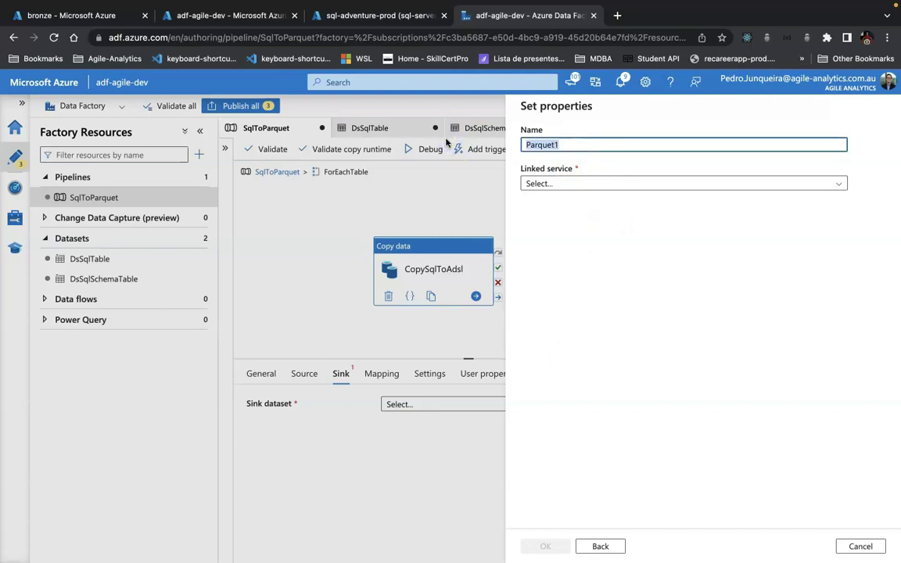
pyautogui.write('Ds')
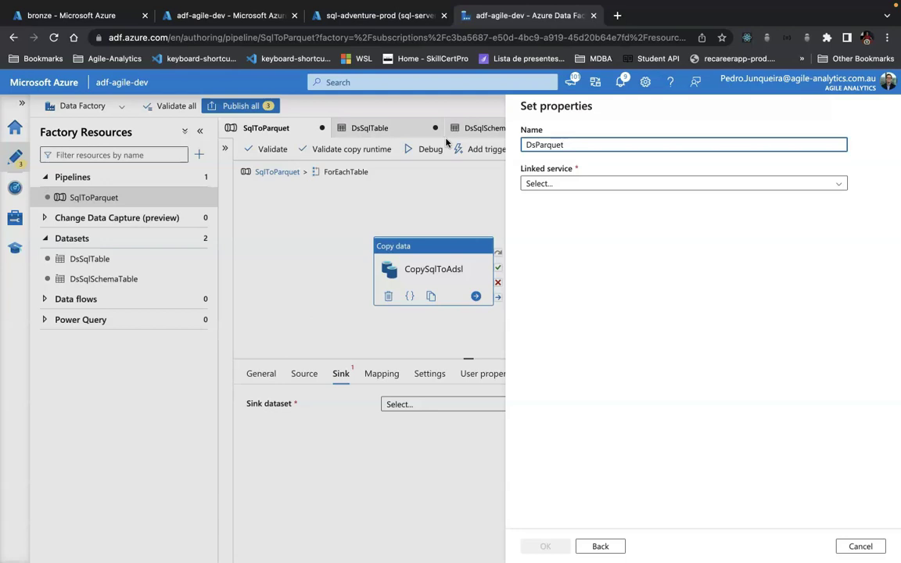
pyautogui.write('ParquetContainer')
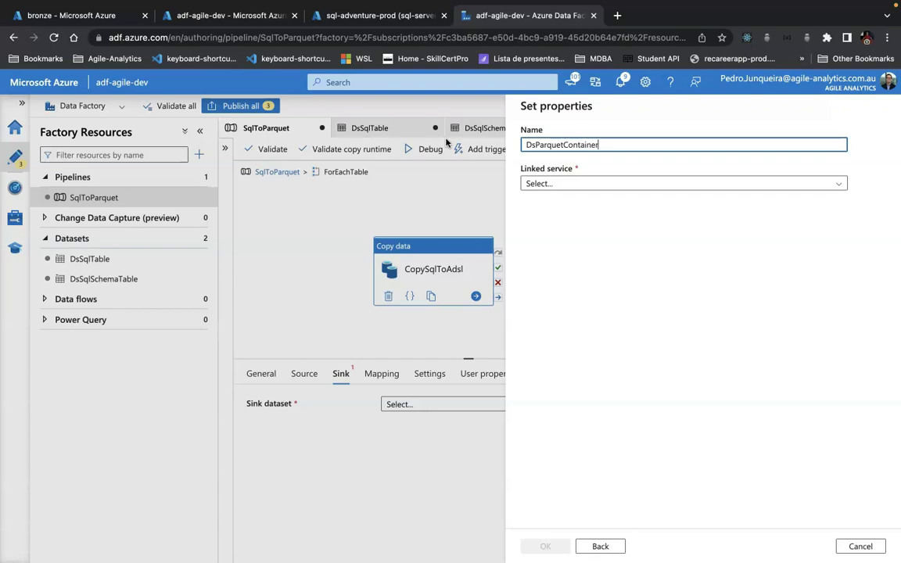
pyautogui.write('Path')
pyautogui.click(661, 184)
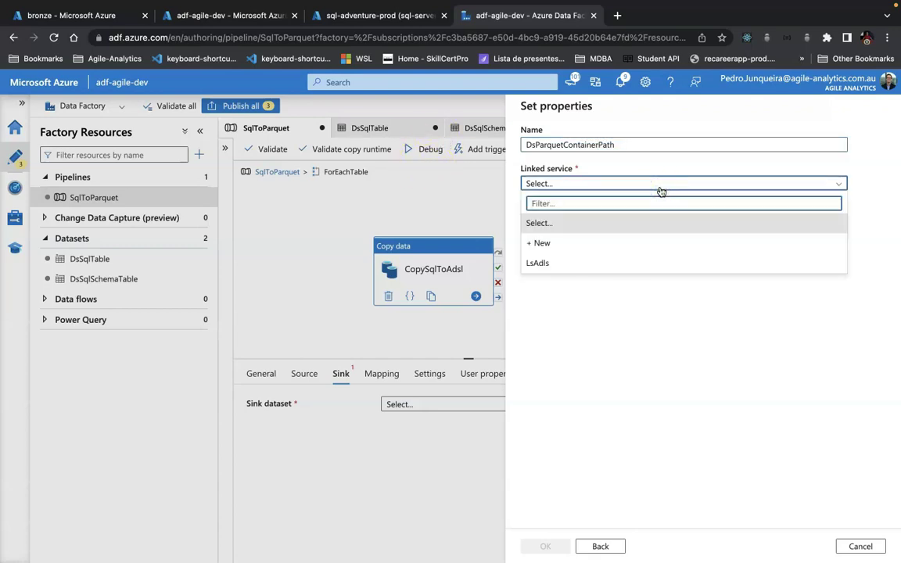
pyautogui.click(621, 264)
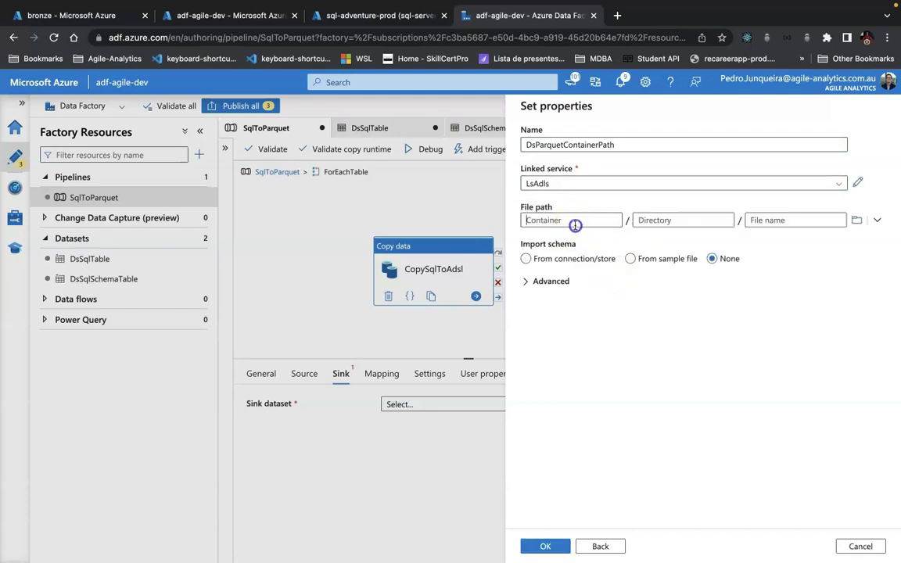
pyautogui.click(558, 552)
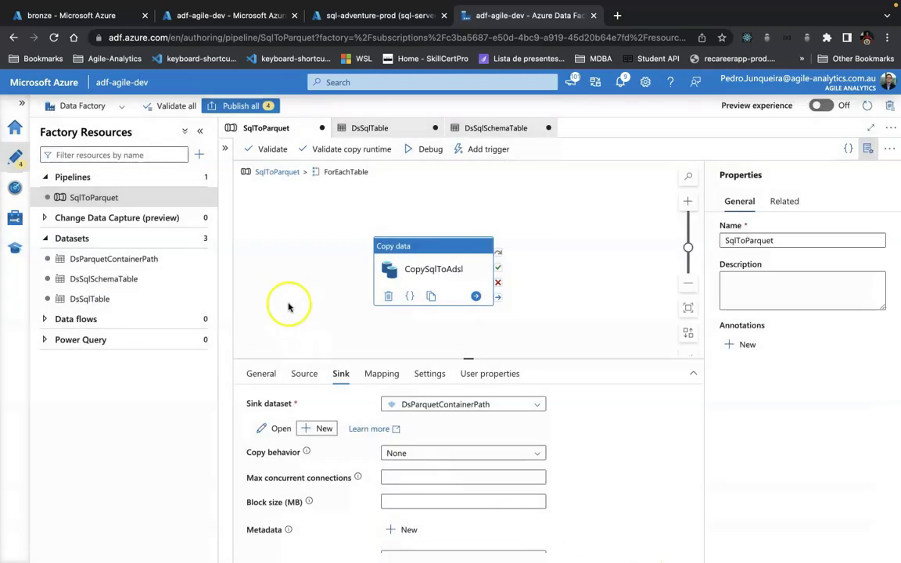
pyautogui.click(139, 262)
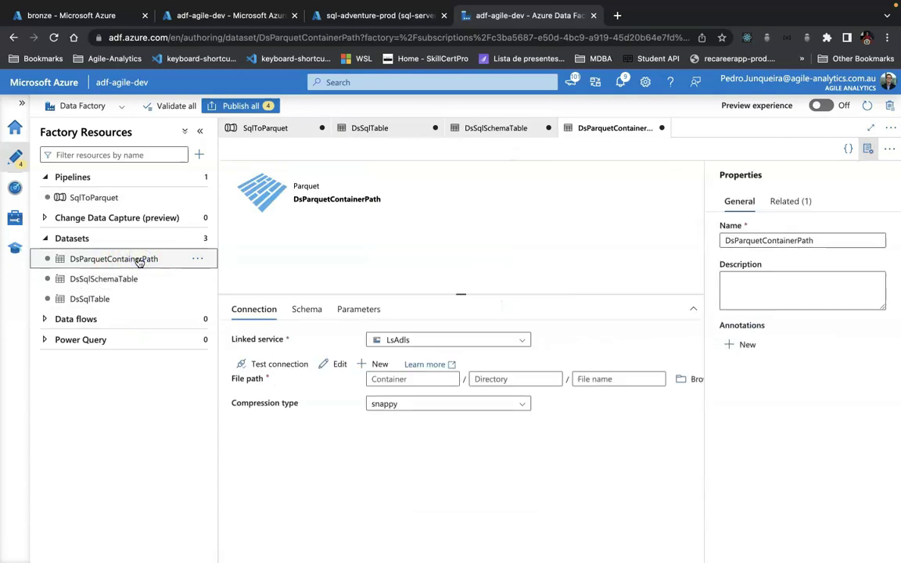
# Set the container in the DsParquetContainerPath file path to bronze
pyautogui.click(389, 380)
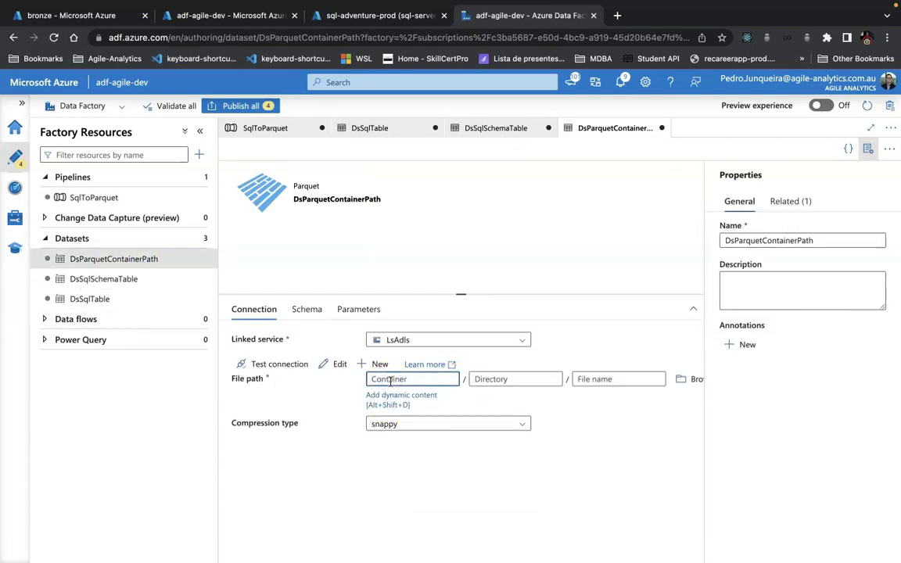
pyautogui.click(428, 396)
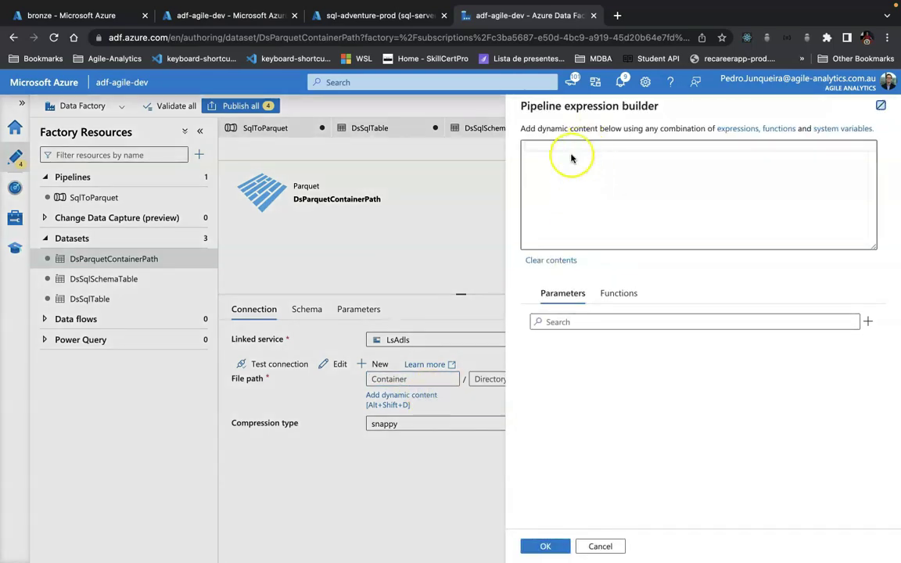
pyautogui.press('Escape')
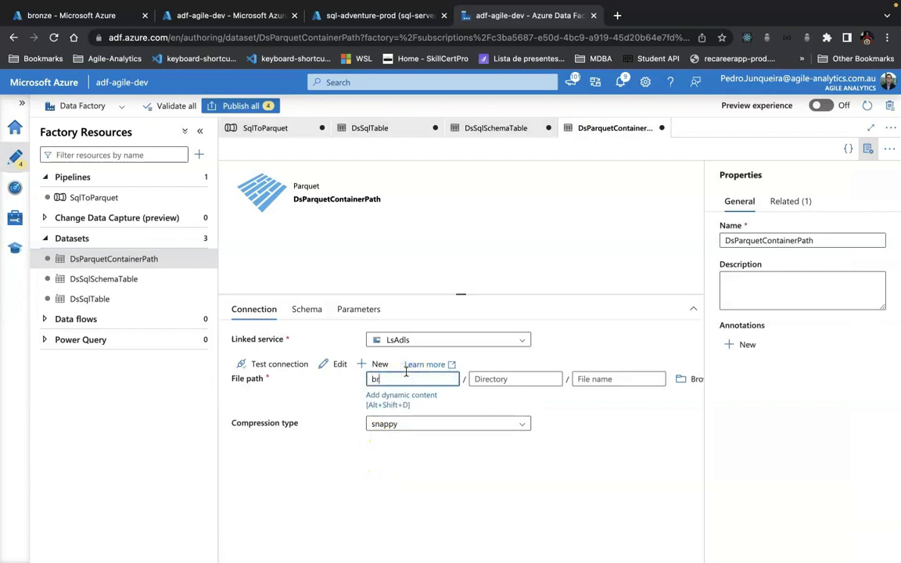
pyautogui.click(539, 379)
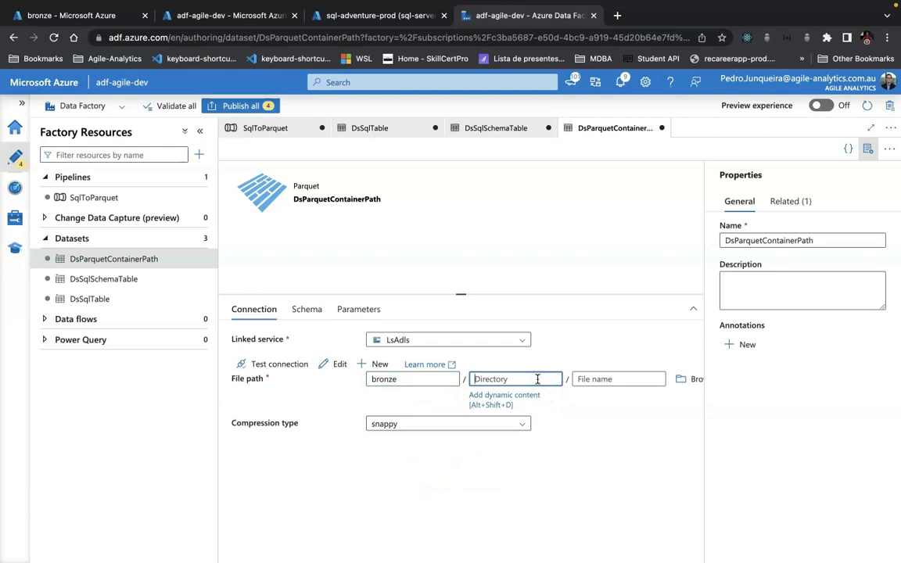
pyautogui.click(472, 255)
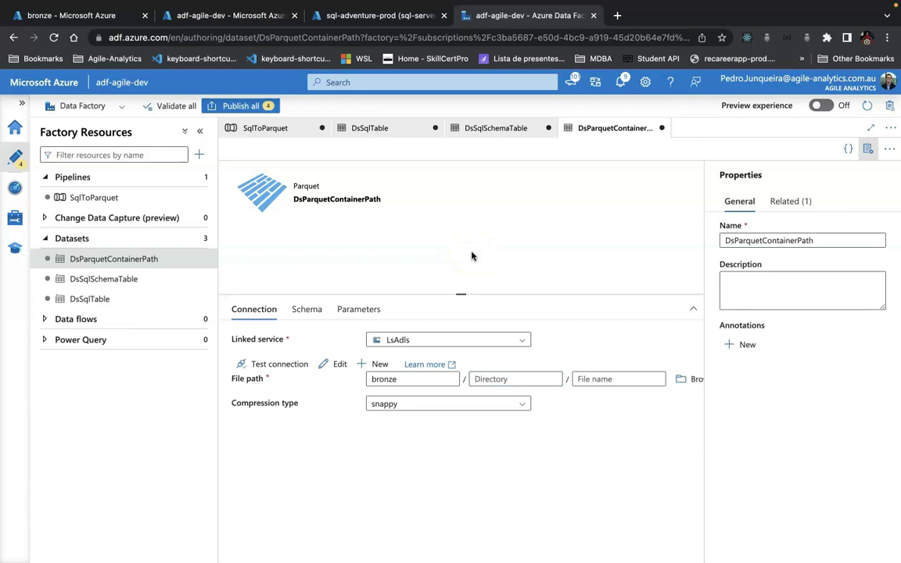
pyautogui.click(505, 378)
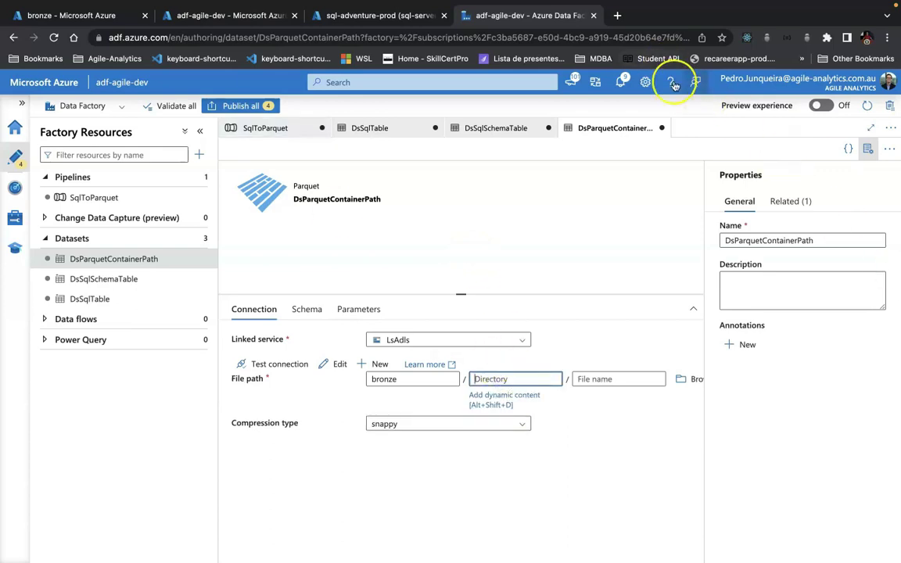
# Add two string parameters named Path and ContainerName to the DsParquetContainerPath dataset
pyautogui.click(368, 309)
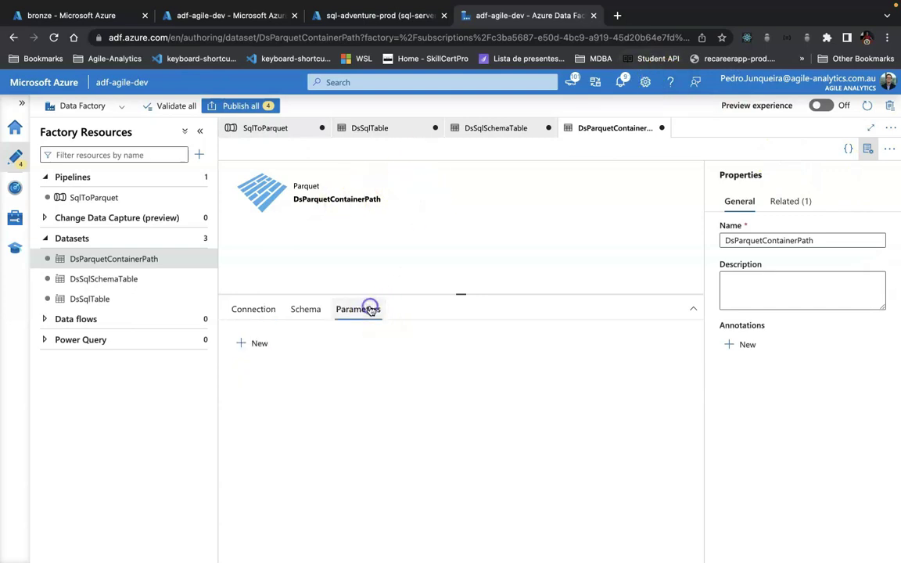
pyautogui.click(255, 345)
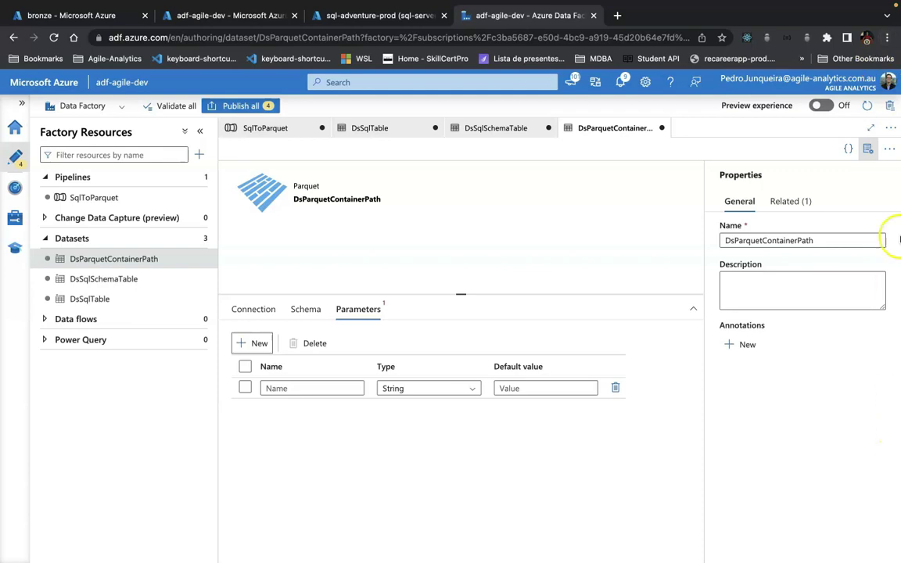
pyautogui.click(407, 252)
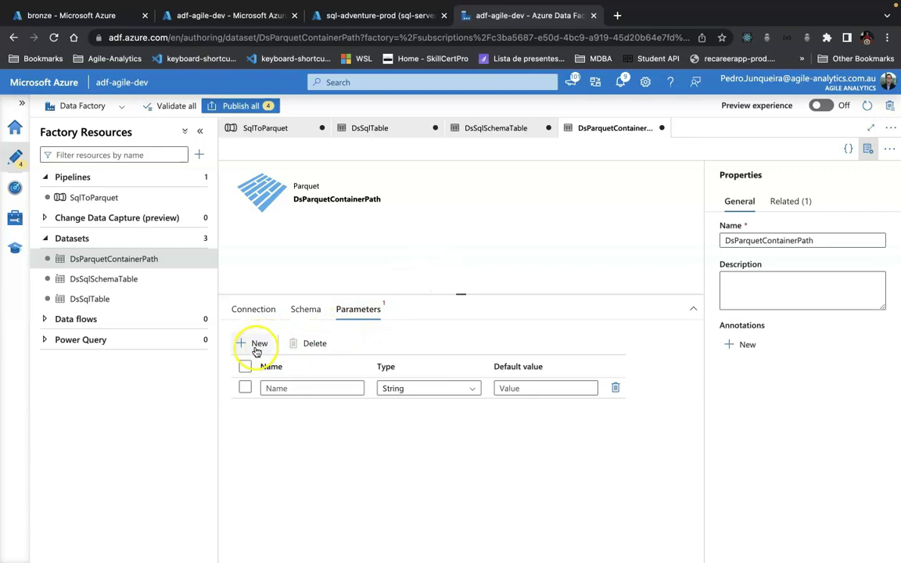
pyautogui.click(318, 389)
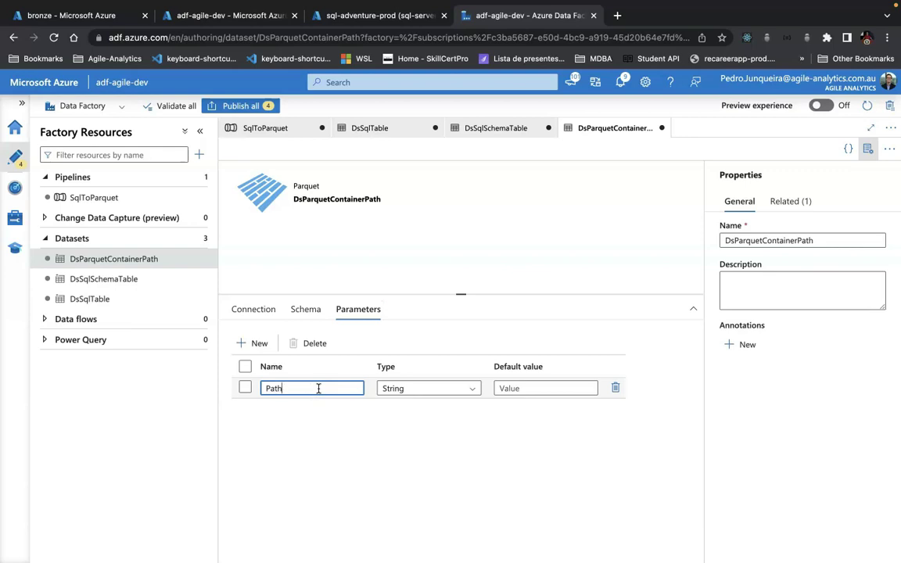
pyautogui.click(247, 343)
pyautogui.click(320, 409)
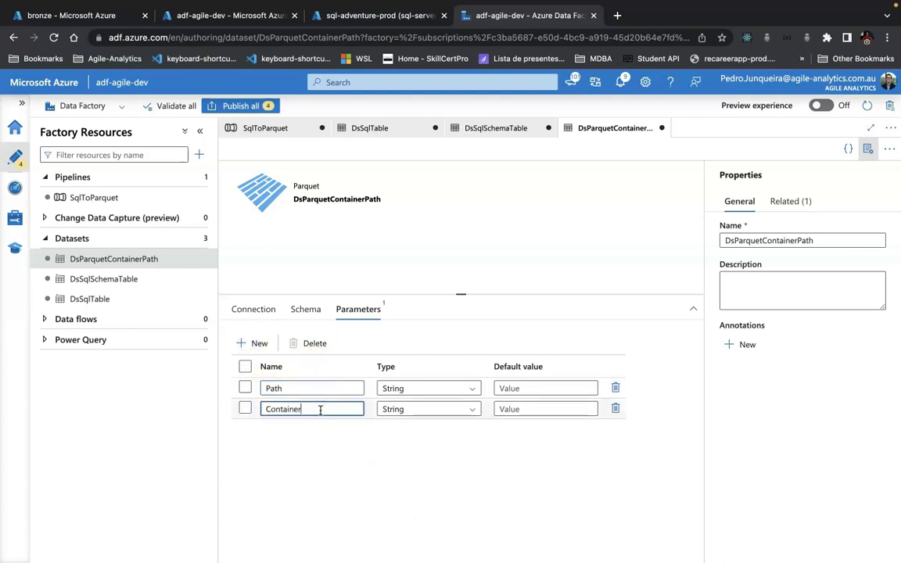
pyautogui.write('ContainerName')
pyautogui.click(306, 310)
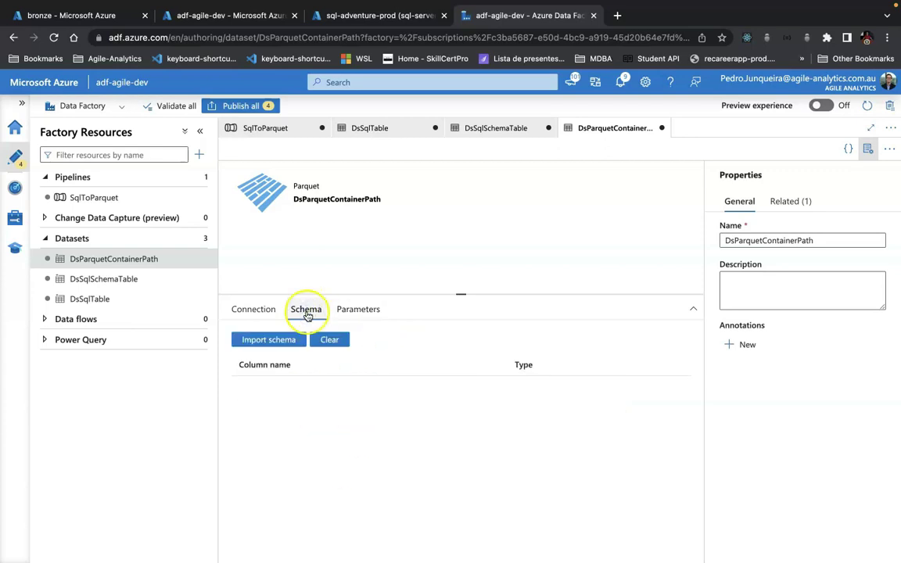
pyautogui.click(255, 310)
pyautogui.click(420, 379)
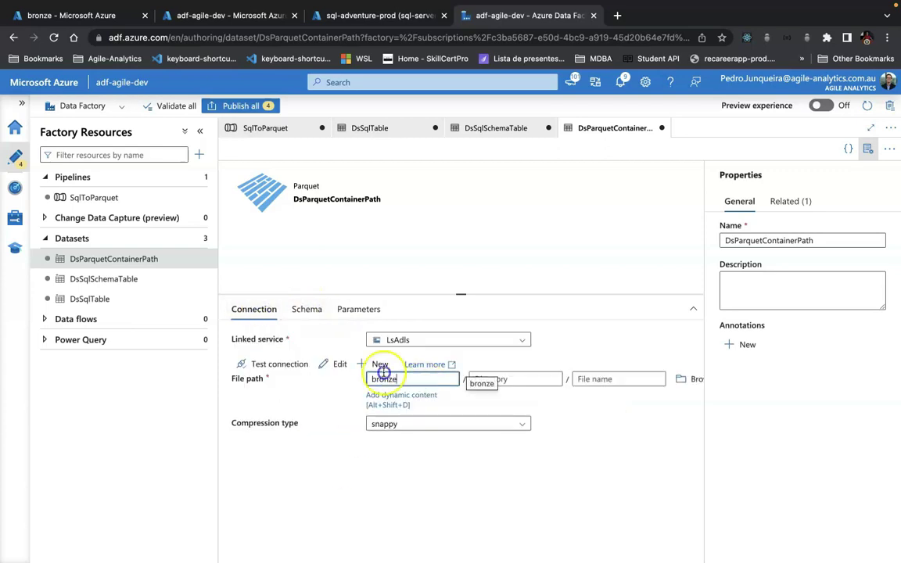
pyautogui.press('BackSpace')
pyautogui.press('BackSpace')
pyautogui.press('BackSpace')
pyautogui.press('BackSpace')
pyautogui.press('BackSpace')
pyautogui.press('BackSpace')
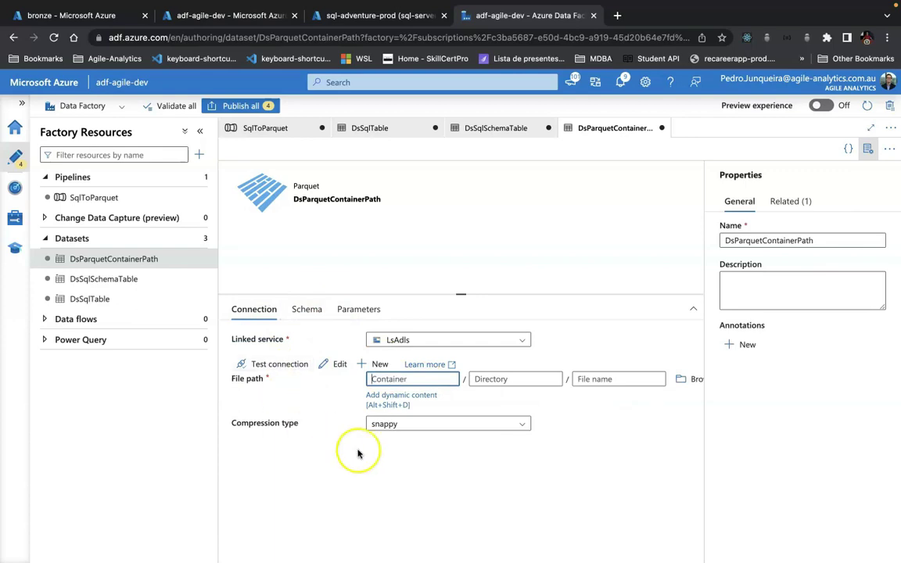
pyautogui.click(401, 396)
pyautogui.click(579, 348)
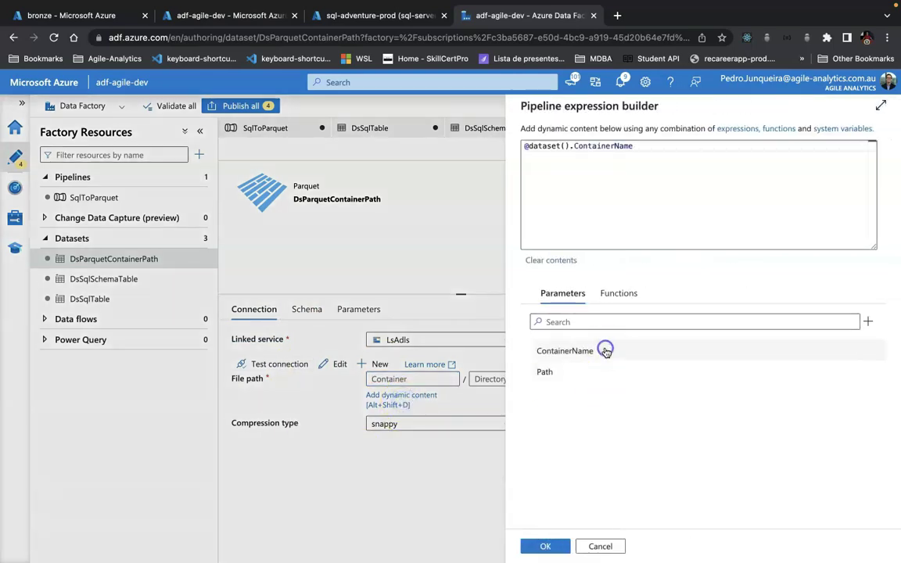
pyautogui.click(545, 545)
pyautogui.click(570, 378)
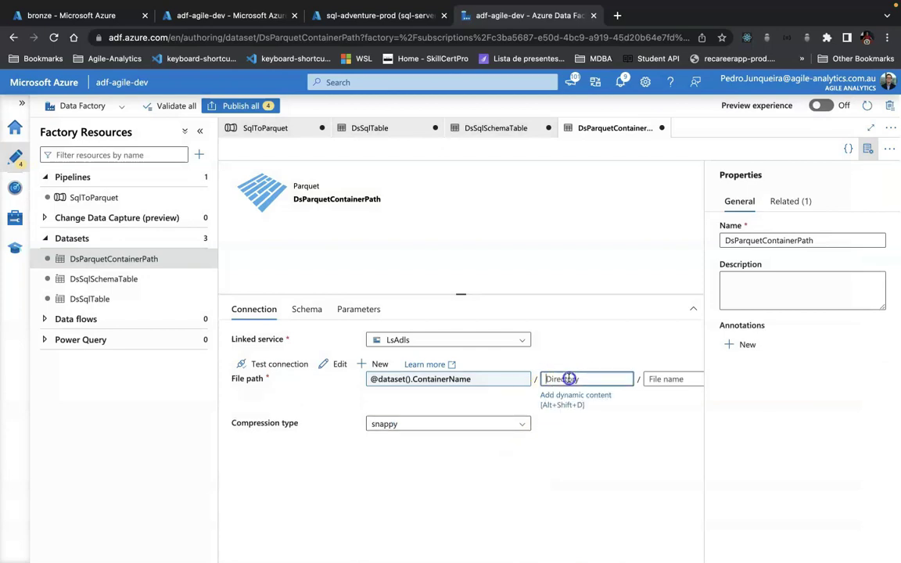
pyautogui.click(570, 401)
pyautogui.click(563, 372)
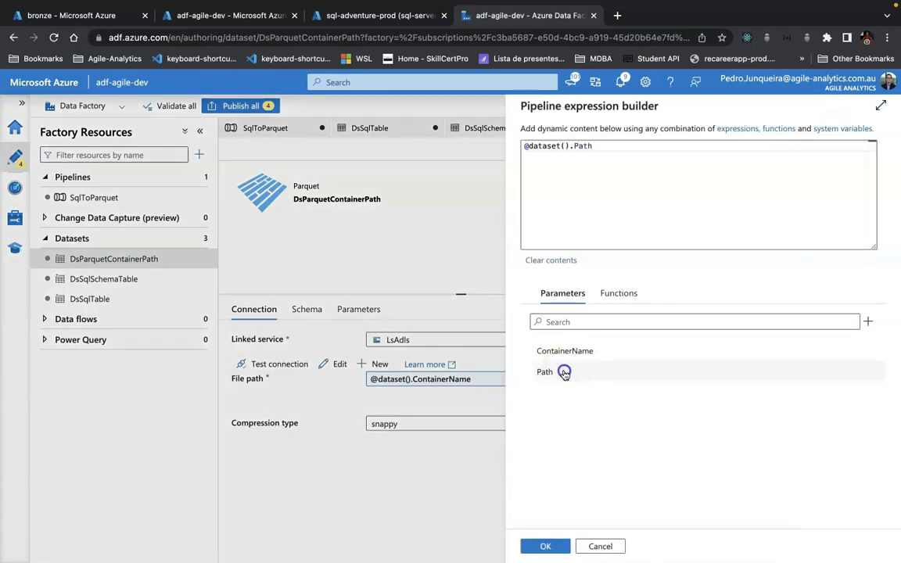
pyautogui.click(546, 546)
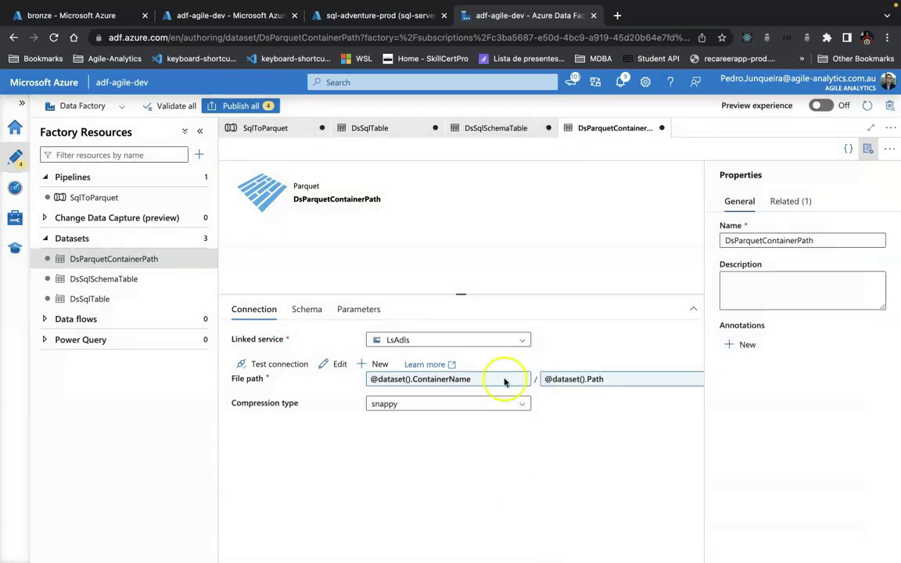
# Return to the CopySqlToAdsl sink settings in the SqlToParquet pipeline and set the ContainerName property to Bronze
pyautogui.click(266, 128)
pyautogui.scroll(-2, 516, 394)
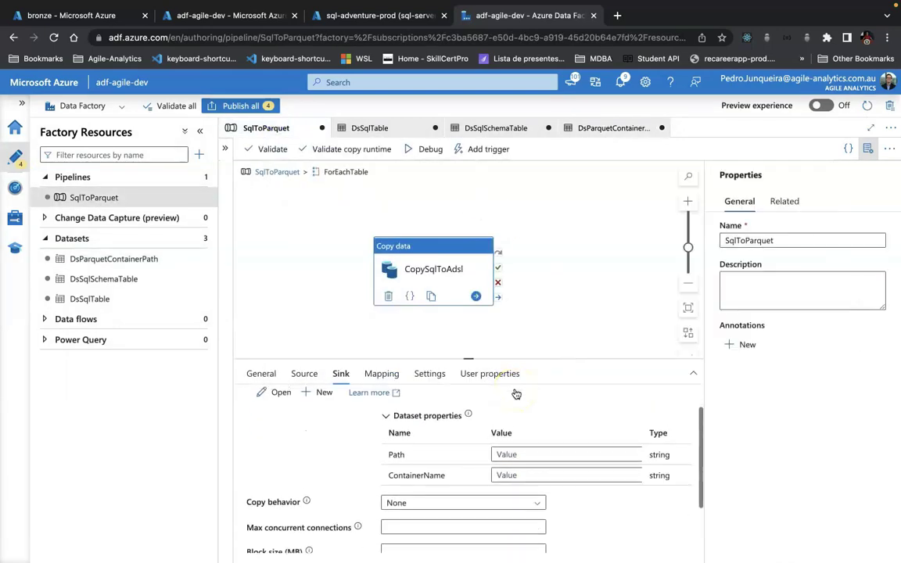
pyautogui.click(533, 476)
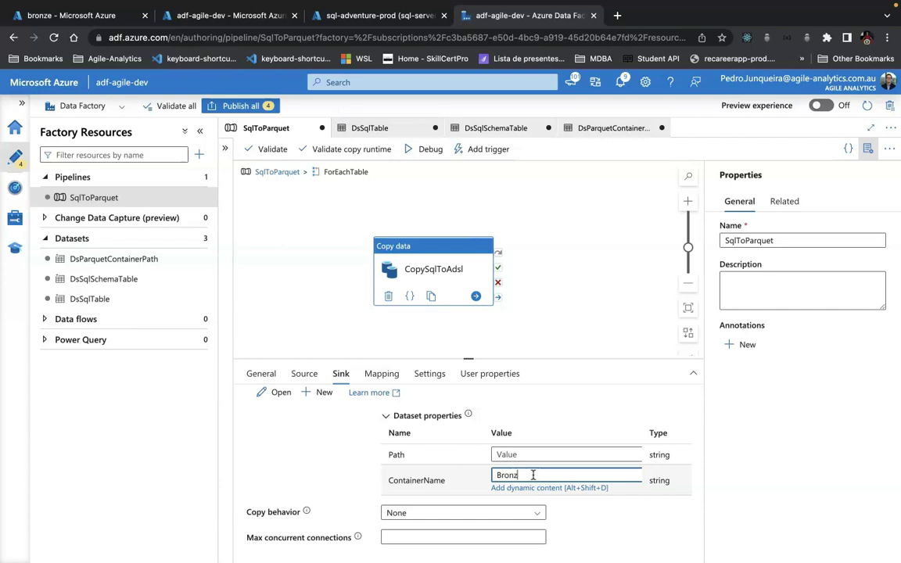
pyautogui.click(559, 455)
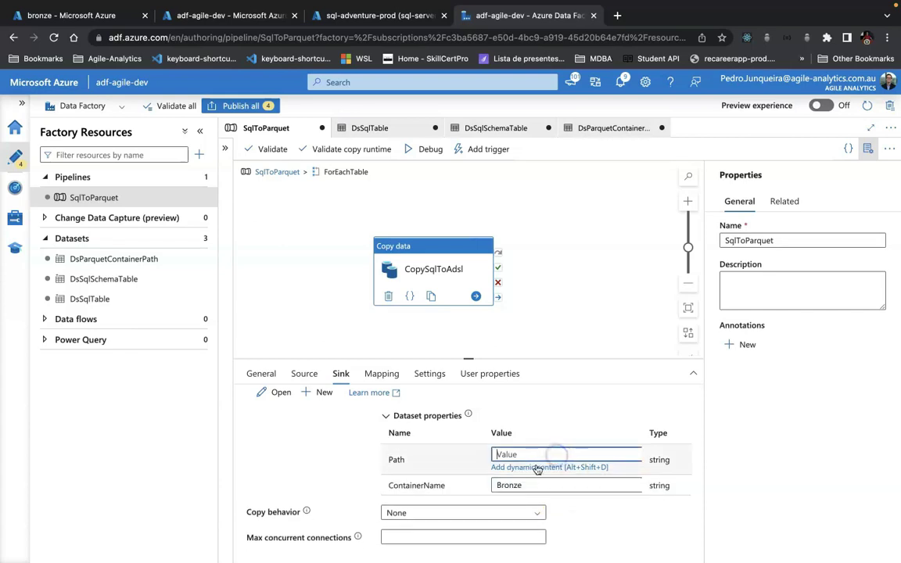
pyautogui.click(535, 468)
pyautogui.click(562, 352)
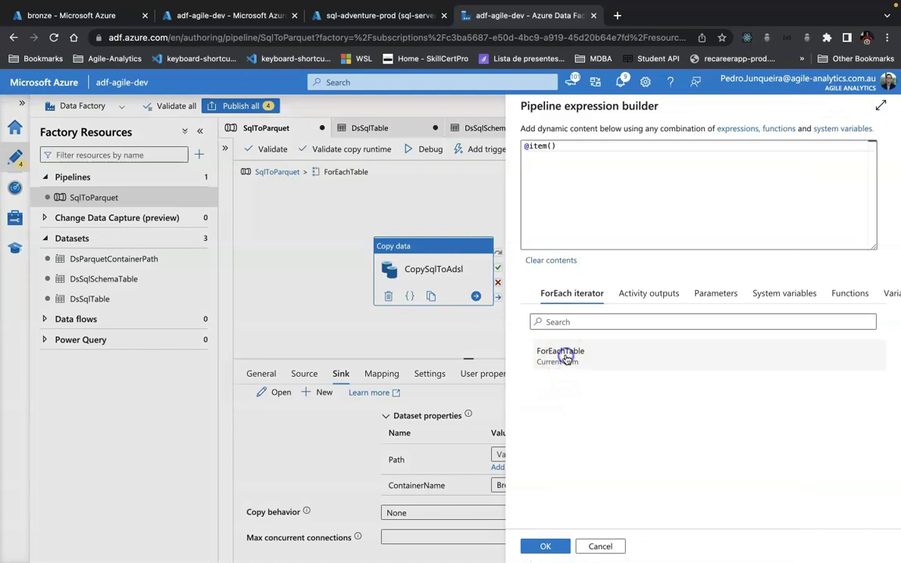
pyautogui.click(569, 153)
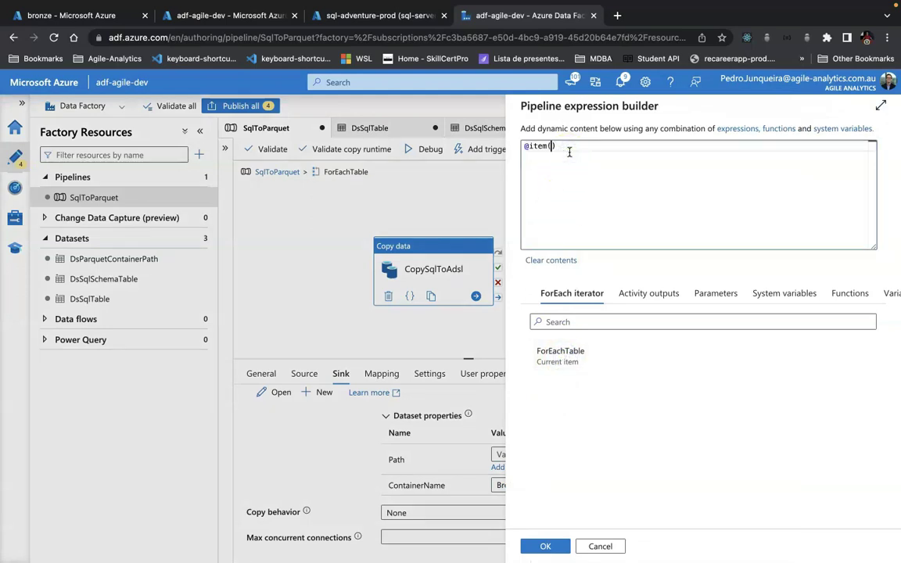
pyautogui.hotkey('shift', 'Right')
pyautogui.press('BackSpace')
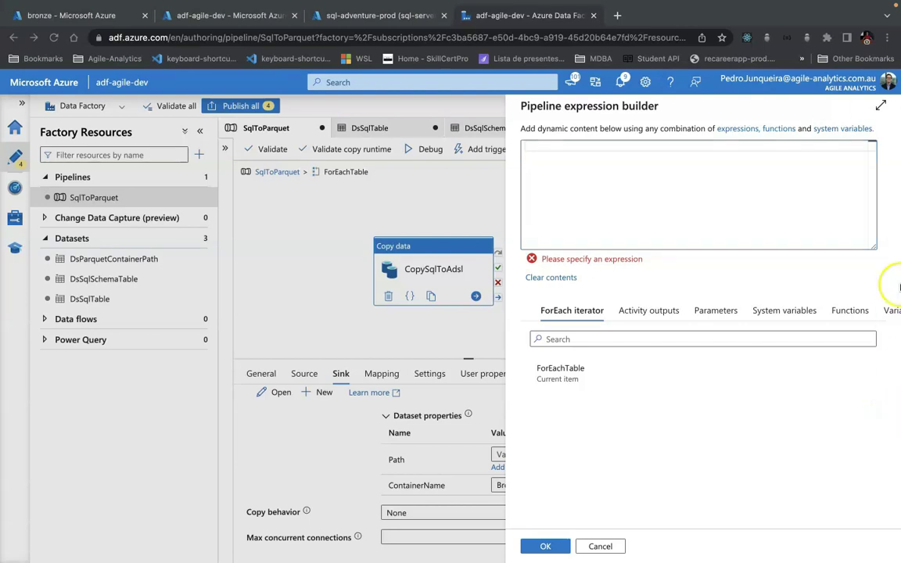
pyautogui.click(564, 140)
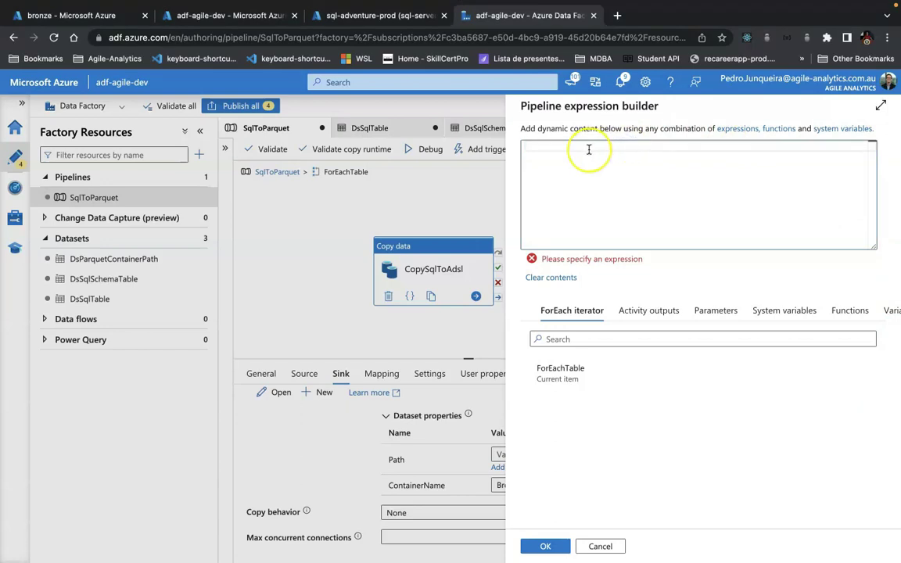
pyautogui.write("@concat('sql-adventure-prod/',item().SchemaName,'/',item().TableName)")
pyautogui.press('Up')
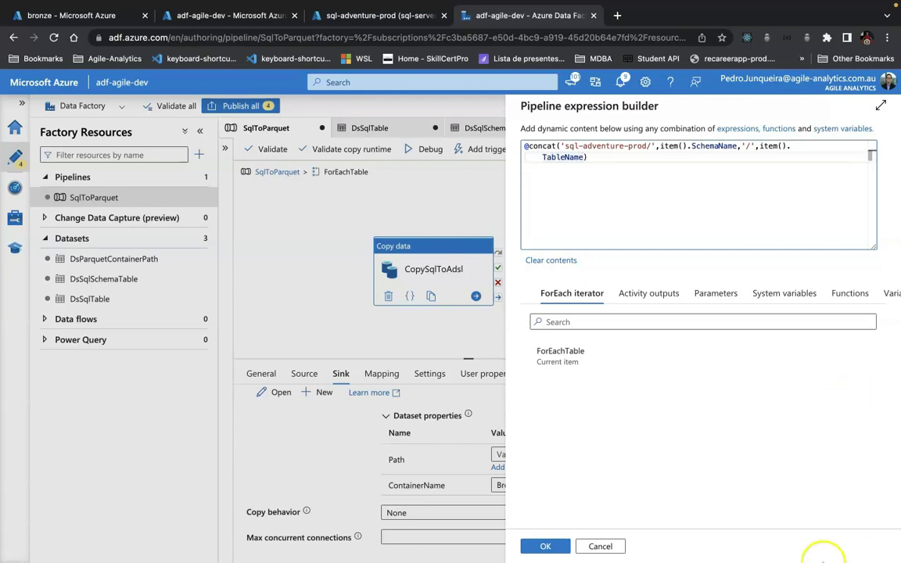
pyautogui.click(560, 547)
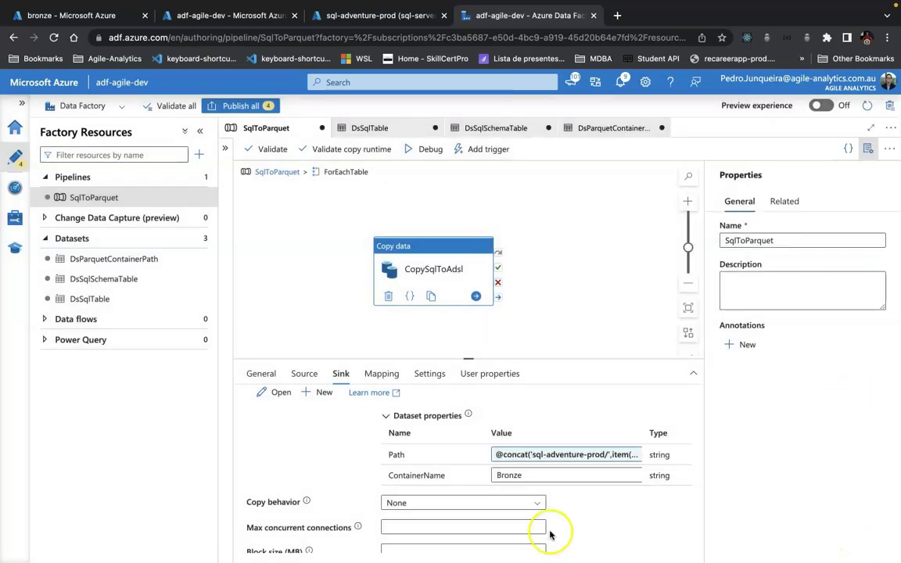
pyautogui.scroll(1, 565, 493)
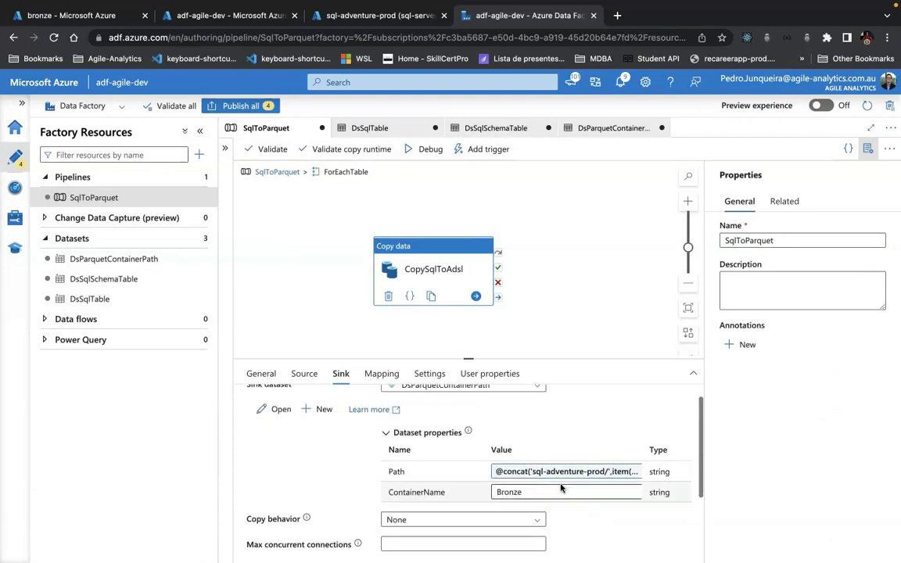
# Validate the SqlToParquet pipeline and start a debug run with the SchemaName parameter set to SalesLT
pyautogui.click(275, 152)
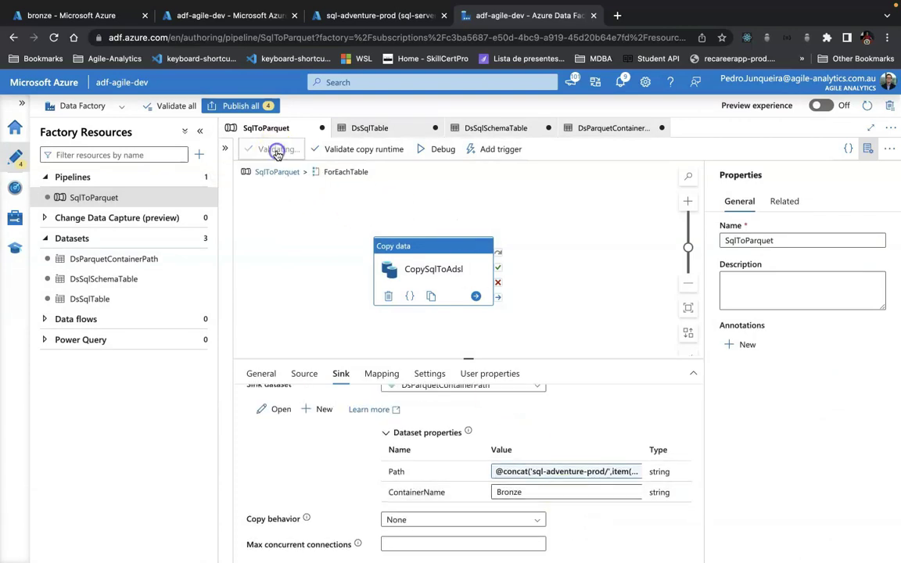
pyautogui.click(668, 551)
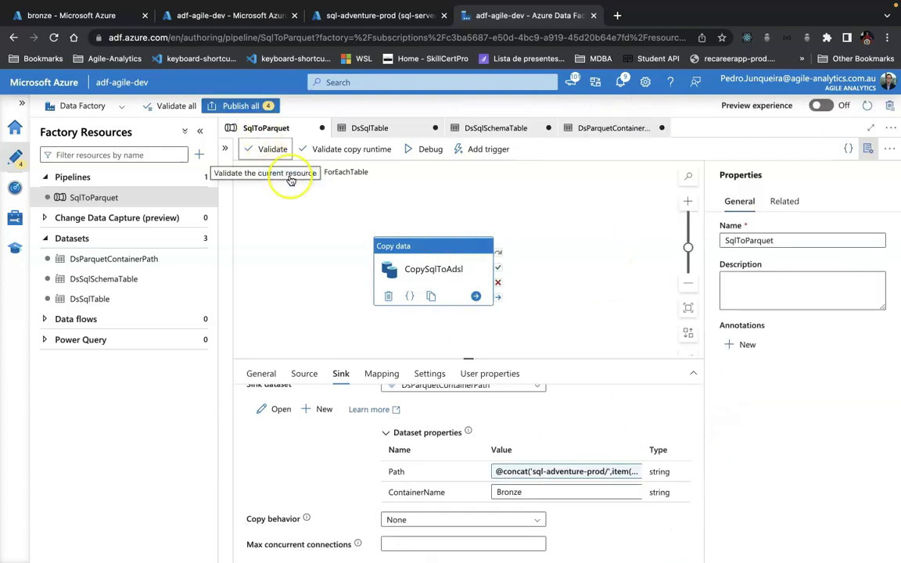
pyautogui.click(431, 152)
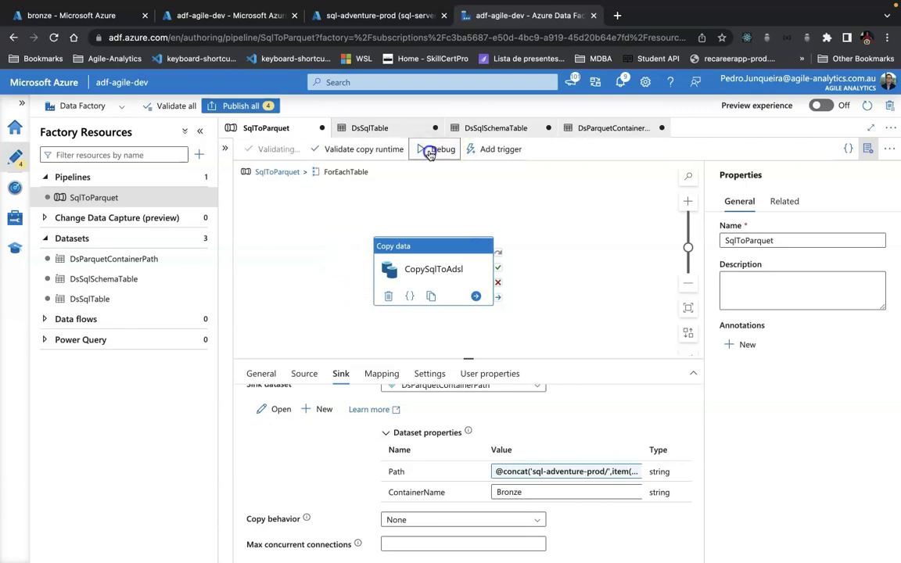
pyautogui.click(731, 174)
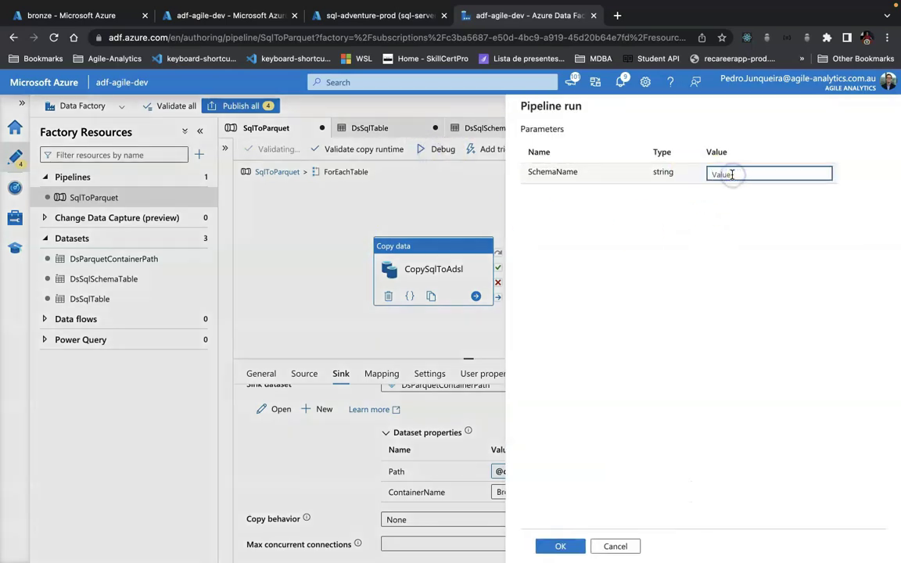
pyautogui.write('sLT')
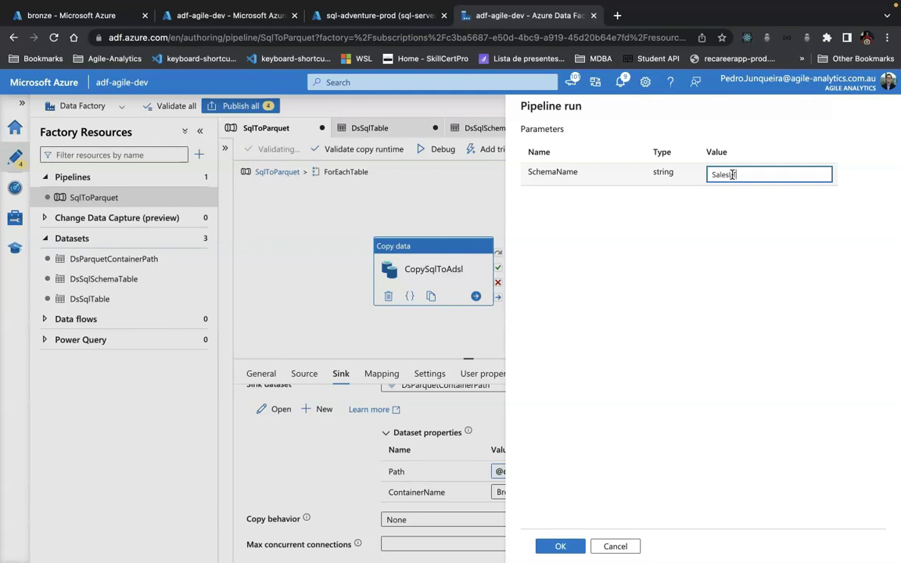
pyautogui.click(552, 546)
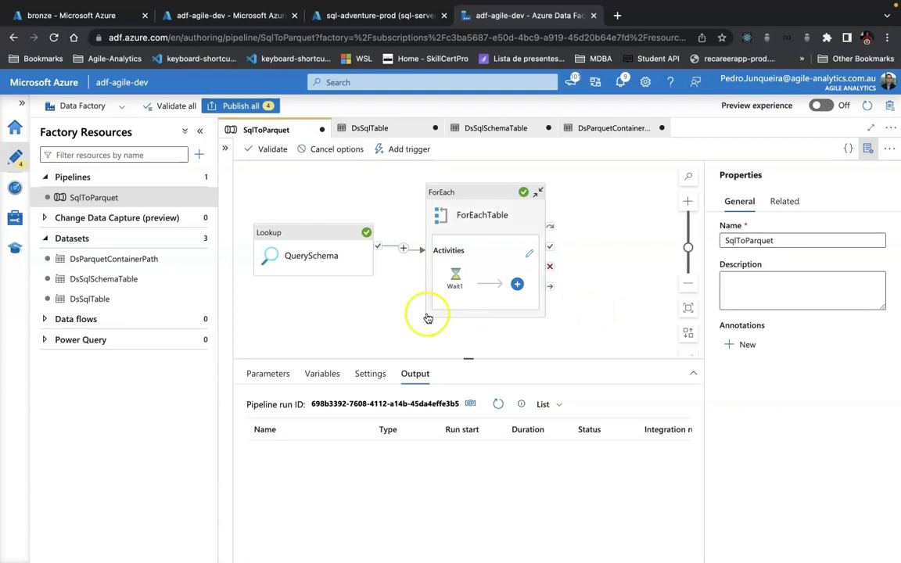
# Refresh the debug run's output to check each activity's status, and open the DsParquetContainerPath dataset
pyautogui.click(500, 405)
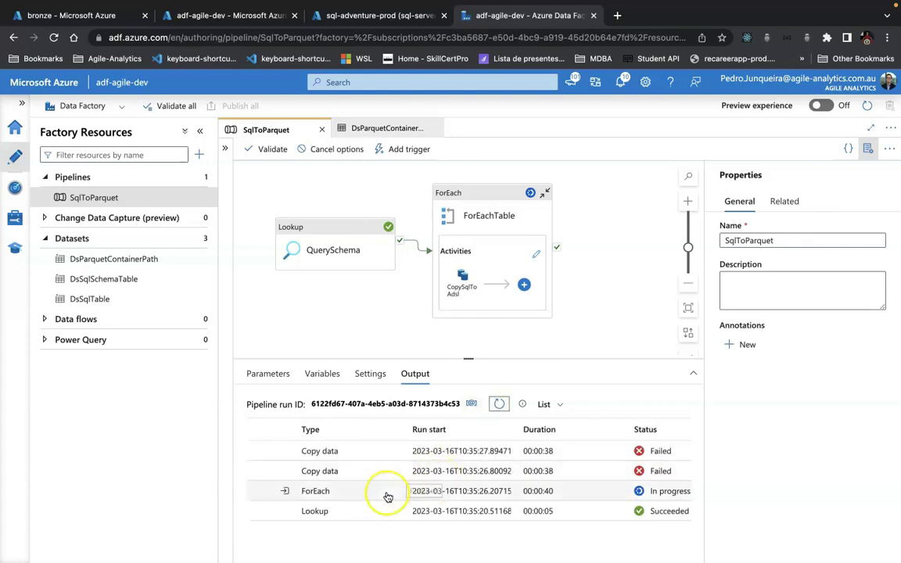
pyautogui.hscroll(-5, 388, 495)
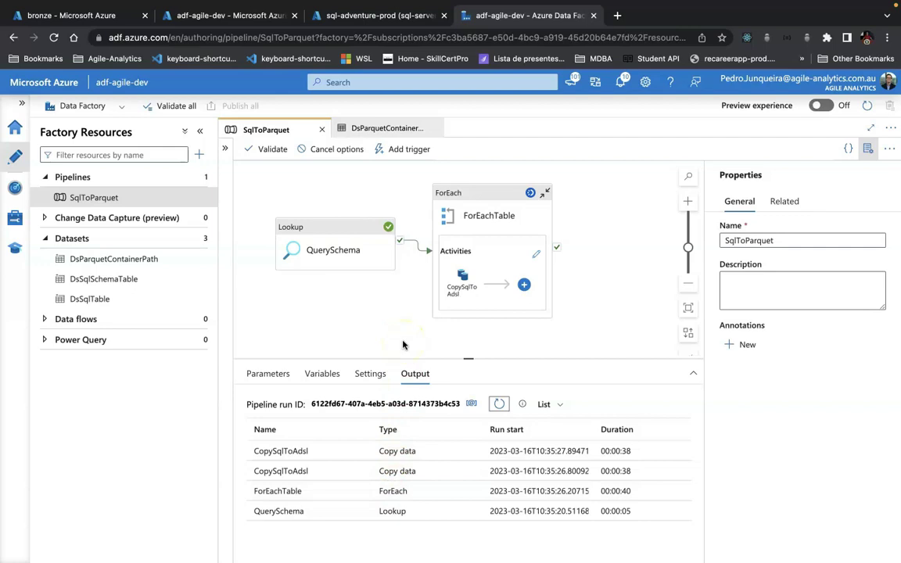
pyautogui.click(104, 263)
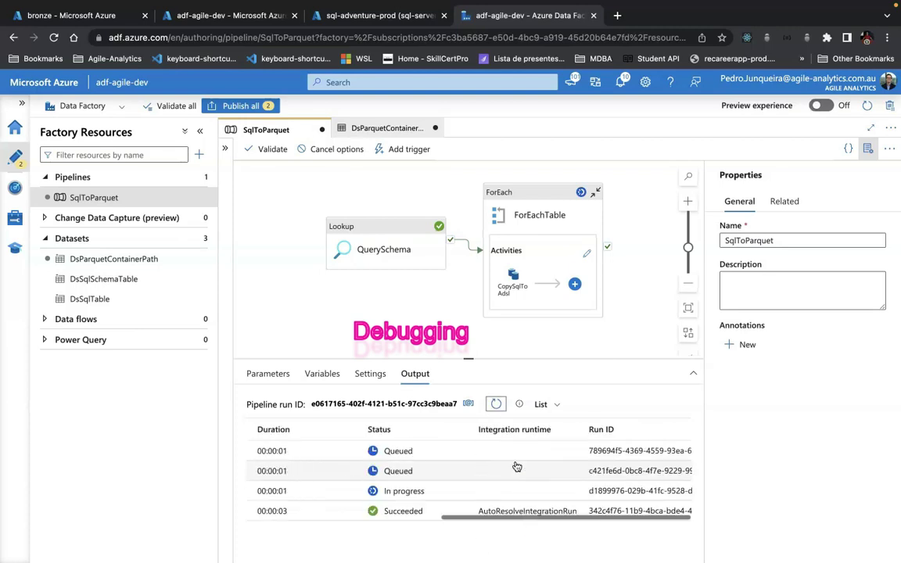
# Keep refreshing the new debug run's output to follow the lookup, loop and copy activities until they finish
pyautogui.click(496, 405)
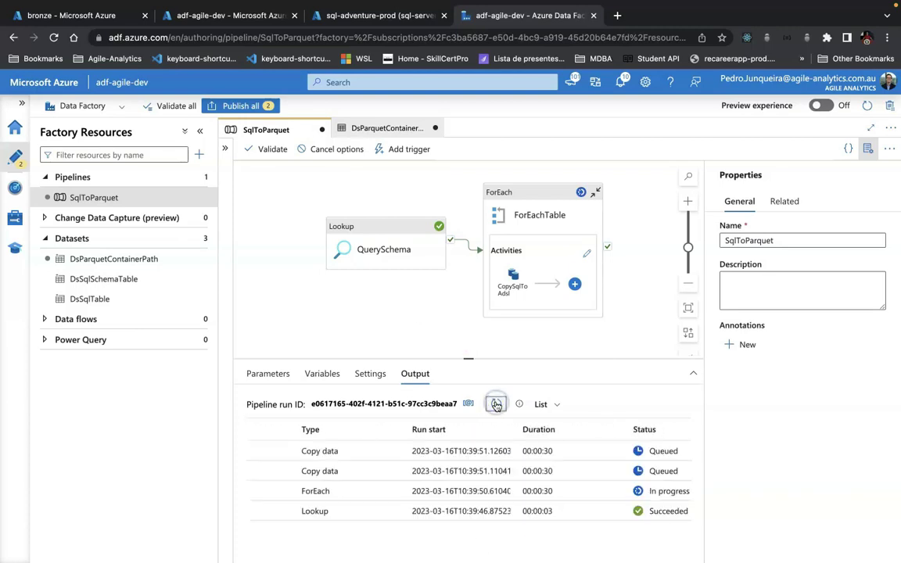
pyautogui.click(496, 405)
pyautogui.click(496, 405)
pyautogui.click(496, 404)
pyautogui.click(496, 404)
pyautogui.click(496, 404)
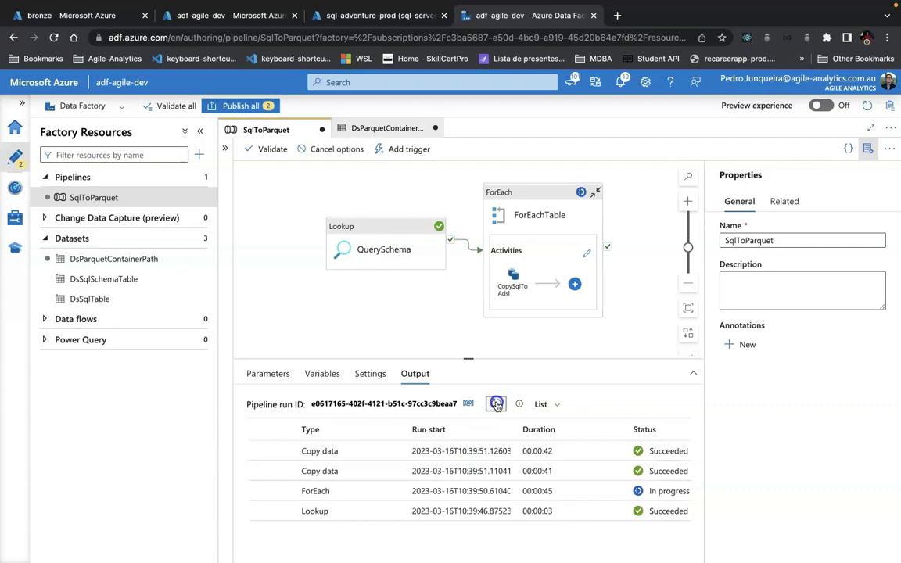
pyautogui.click(496, 405)
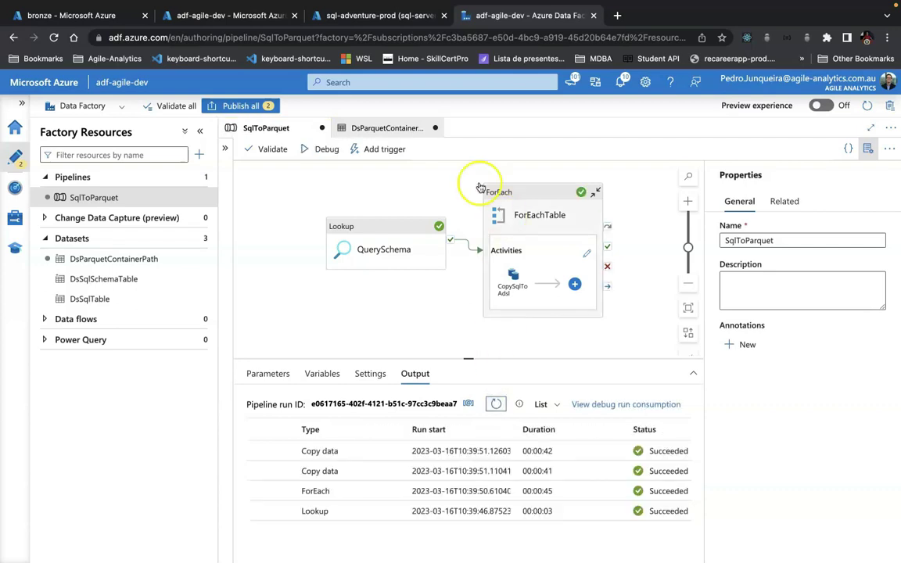
# Switch to the bronze container in the Azure portal, refresh it, and browse to the sql-adventure-prod/SalesLT/Customer folder to check the copied file
pyautogui.click(368, 17)
pyautogui.click(246, 17)
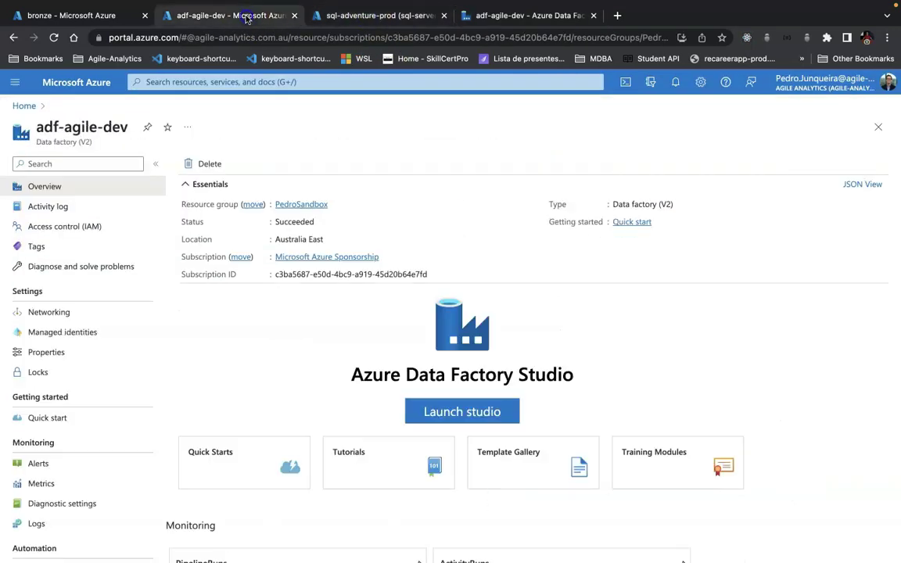
pyautogui.click(131, 16)
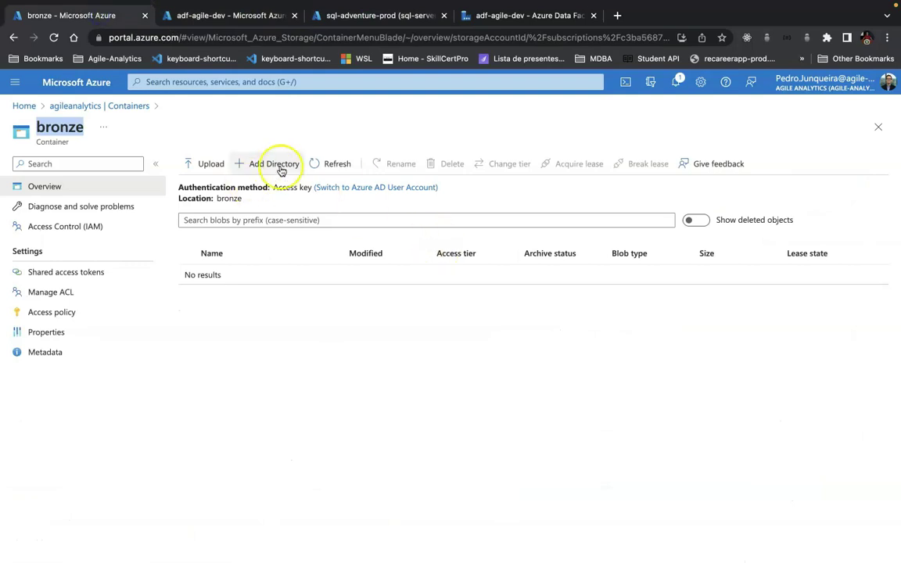
pyautogui.click(342, 166)
pyautogui.click(226, 277)
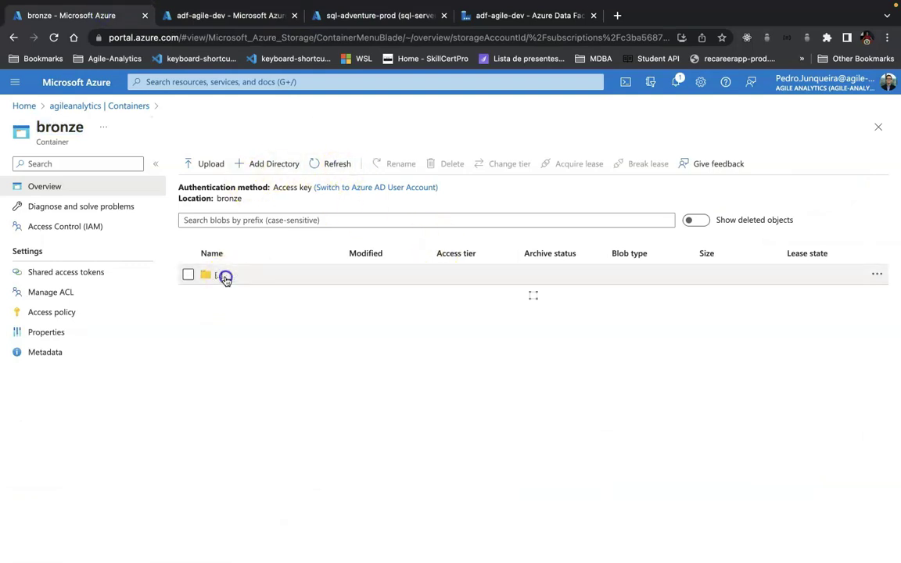
pyautogui.click(223, 291)
pyautogui.click(225, 296)
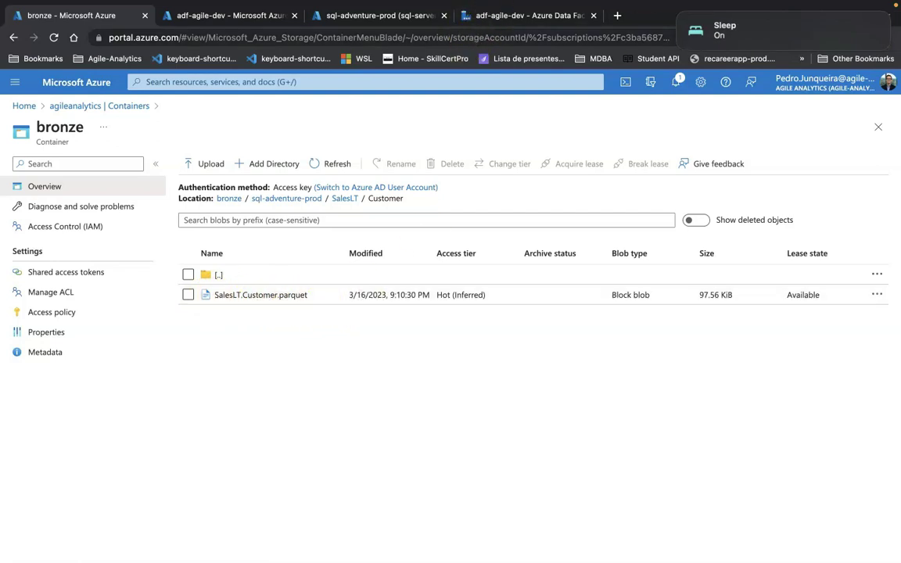
# Return to Data Factory and remove "top 2" from the query expression of the QuerySchema lookup
pyautogui.click(494, 16)
pyautogui.click(415, 264)
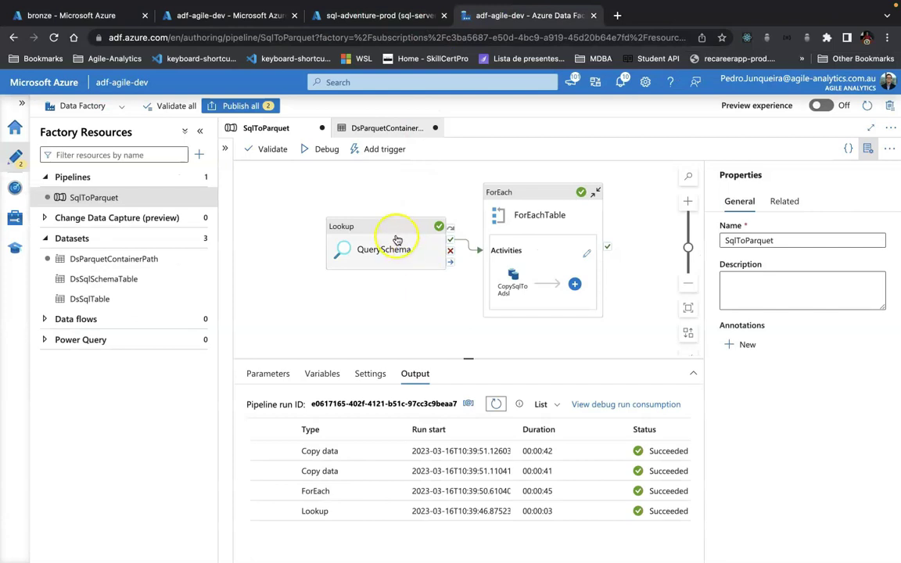
pyautogui.click(396, 237)
pyautogui.click(300, 374)
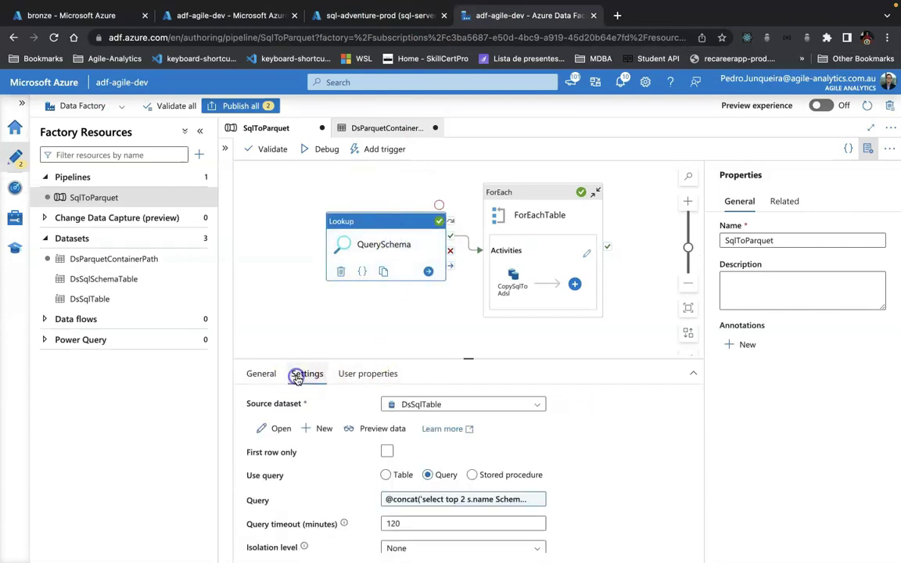
pyautogui.scroll(-1, 470, 470)
pyautogui.click(464, 461)
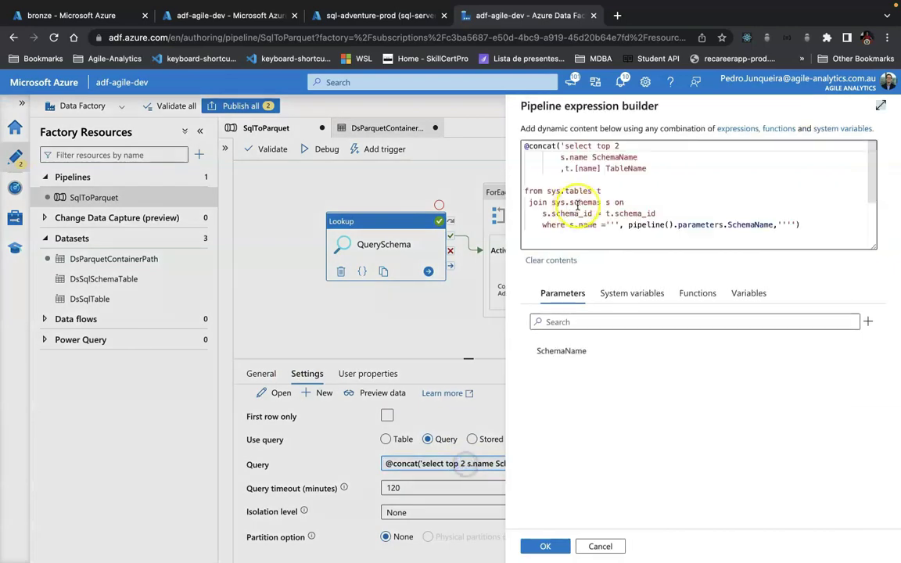
pyautogui.click(629, 148)
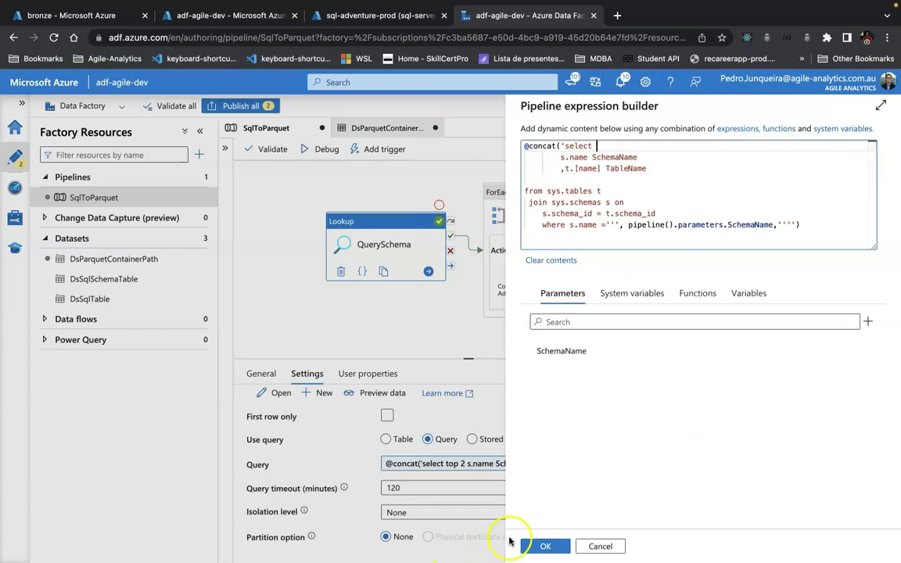
pyautogui.click(561, 546)
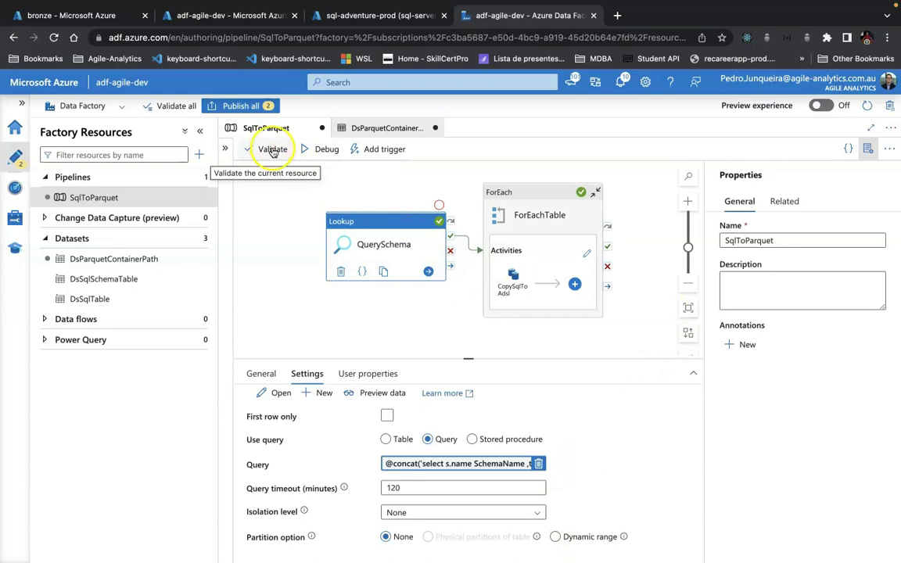
# Debug the pipeline again with SchemaName set to SalesLT and refresh the run's output
pyautogui.click(338, 150)
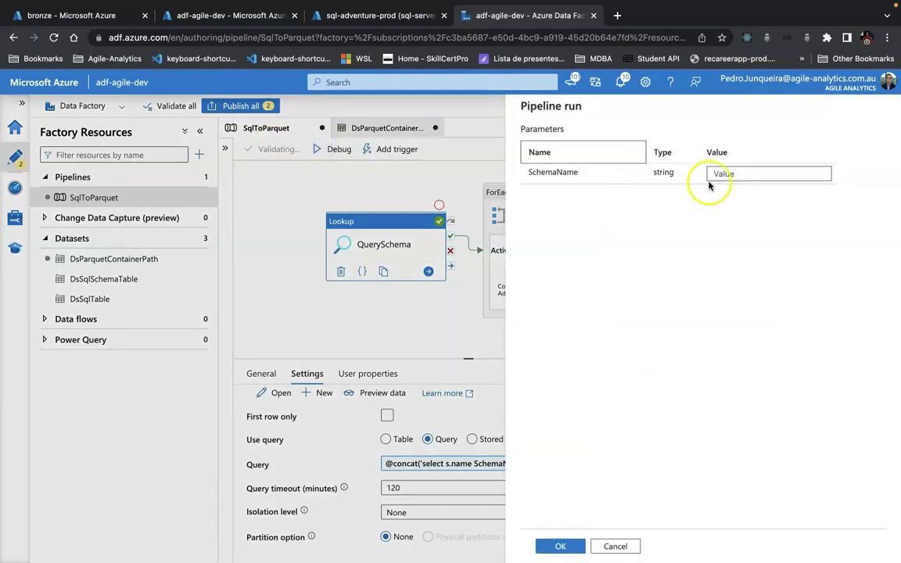
pyautogui.click(747, 172)
pyautogui.write('SalesLT')
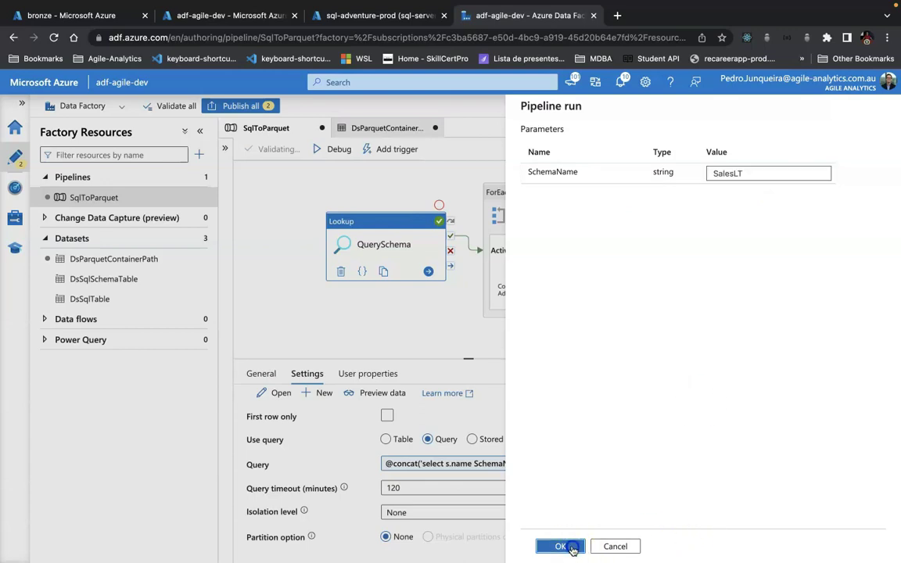
pyautogui.click(551, 546)
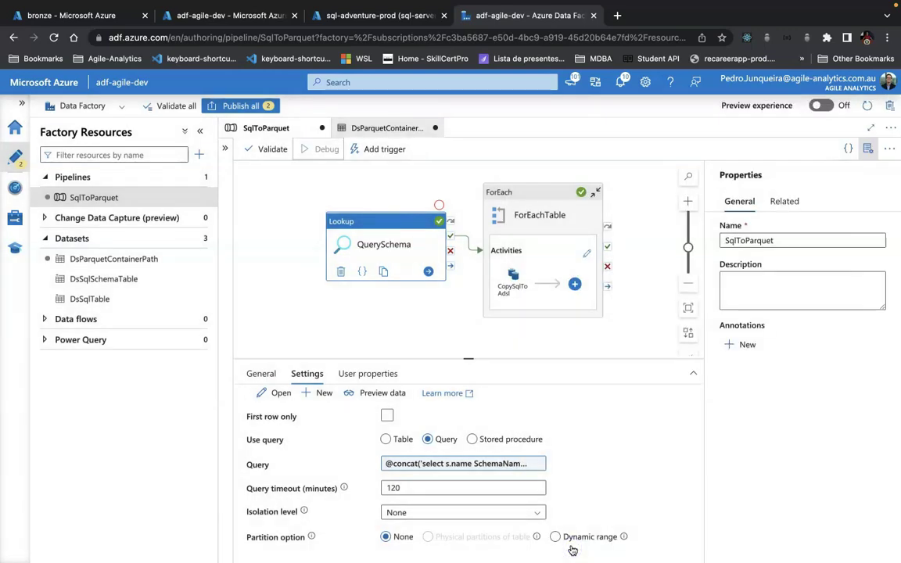
pyautogui.click(496, 405)
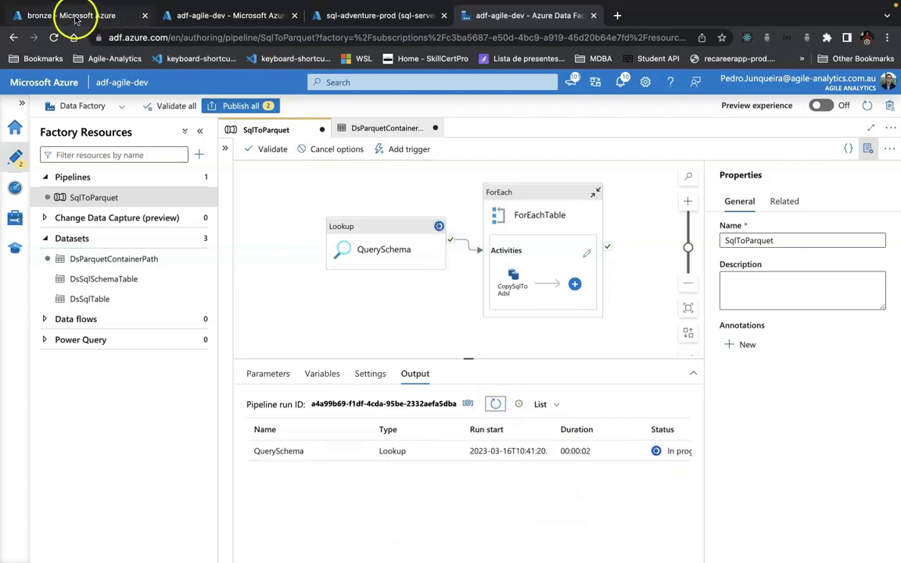
# Switch to the bronze container in the Azure portal, browse from its root to sql-adventure-prod/SalesLT, and refresh the folder list
pyautogui.click(76, 18)
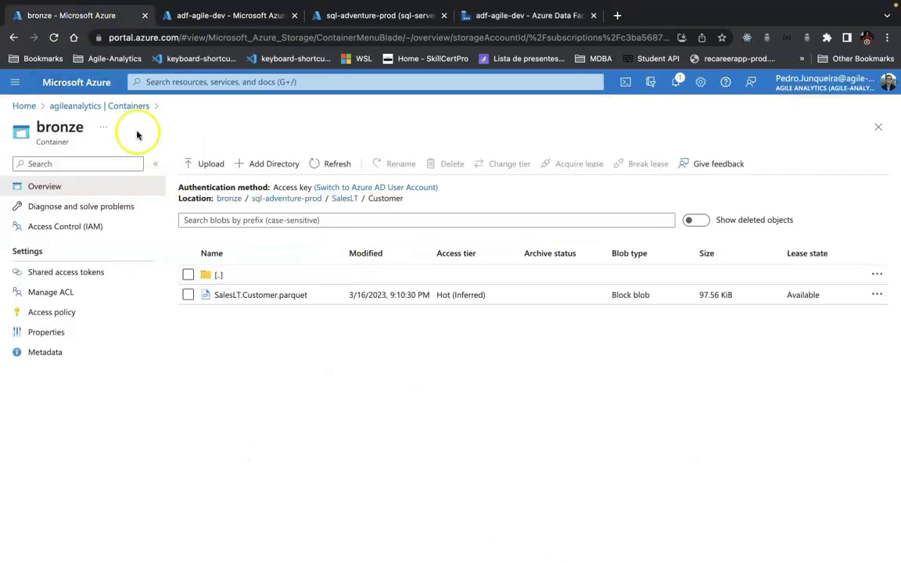
pyautogui.click(129, 106)
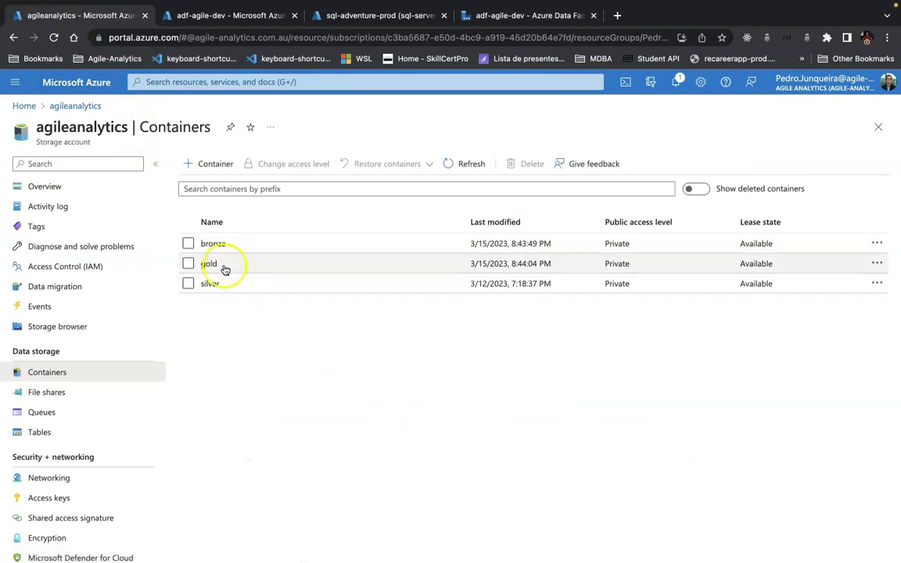
pyautogui.click(216, 244)
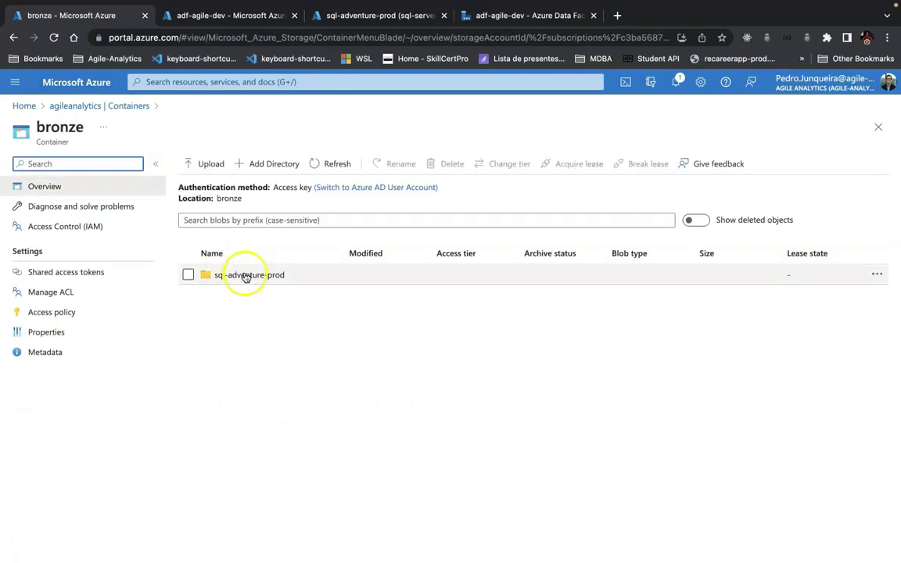
pyautogui.click(245, 275)
pyautogui.click(226, 296)
pyautogui.click(328, 164)
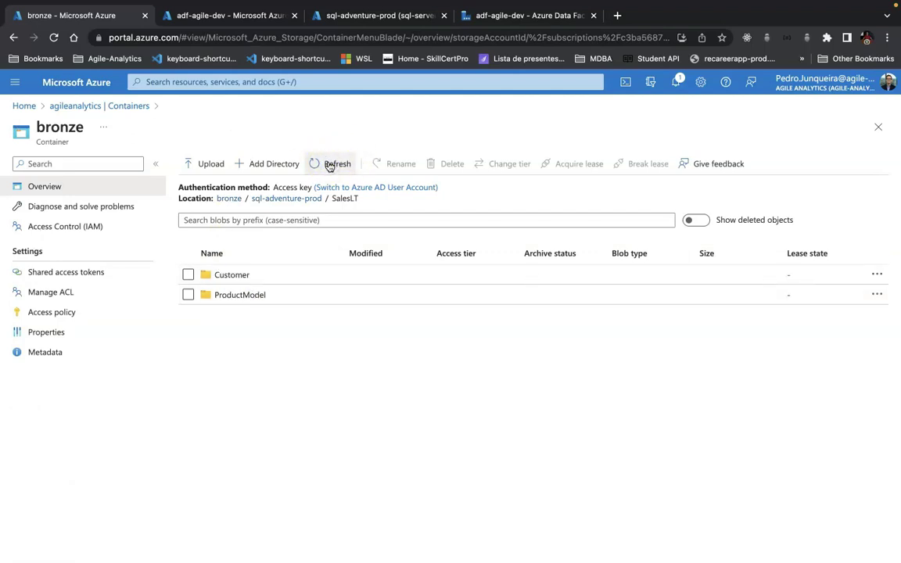
# Return to Data Factory and keep refreshing the SqlToParquet debug run's output, checking the status of the copy, loop and lookup activities
pyautogui.click(486, 15)
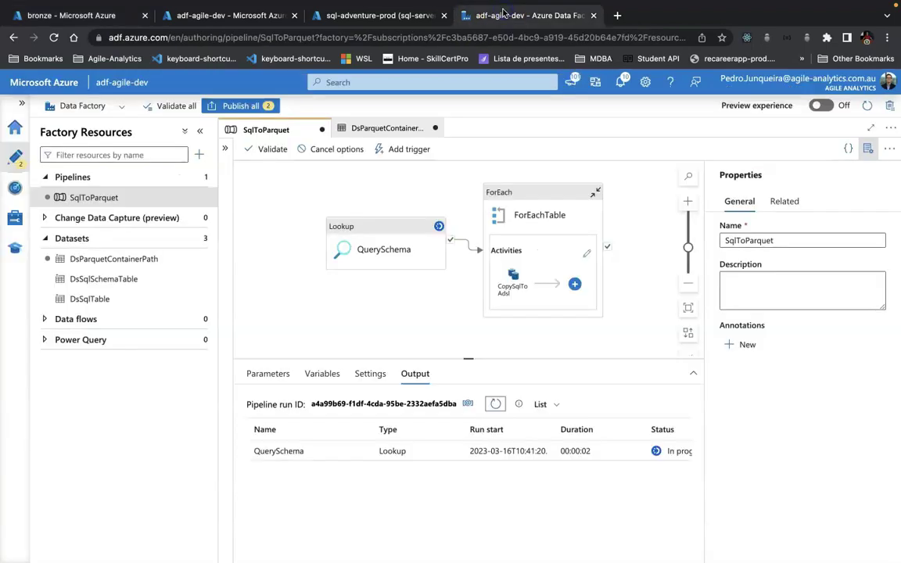
pyautogui.click(496, 404)
pyautogui.hscroll(5, 509, 486)
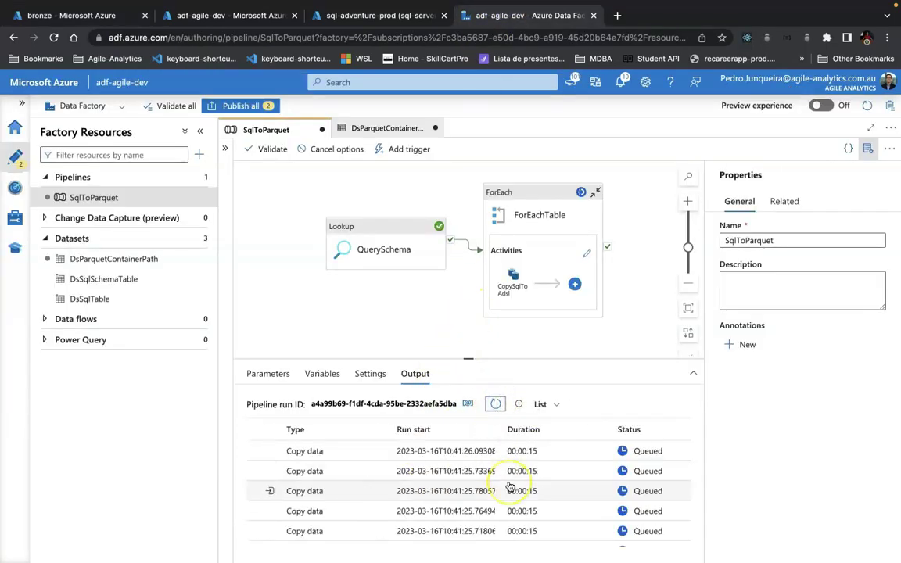
pyautogui.hscroll(-5, 509, 486)
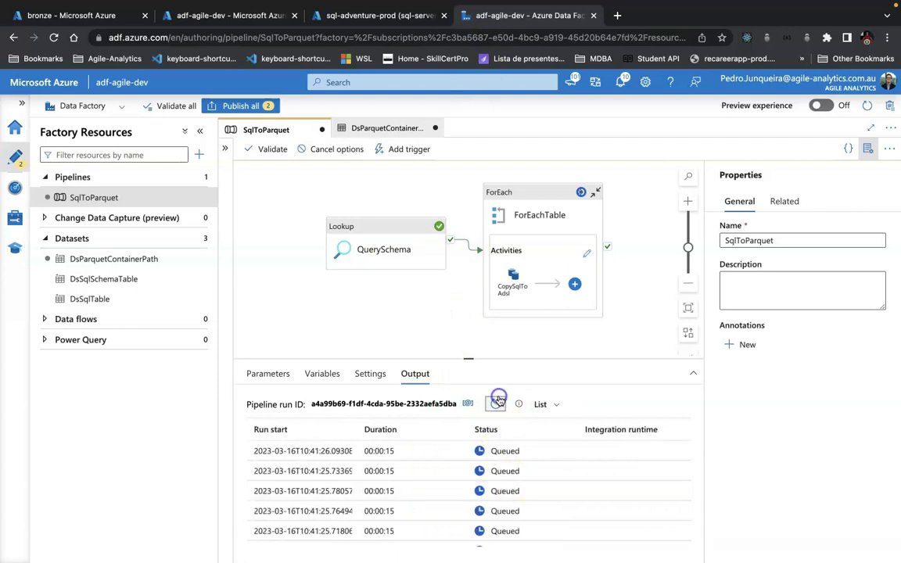
pyautogui.scroll(-2, 538, 492)
pyautogui.scroll(-2, 538, 492)
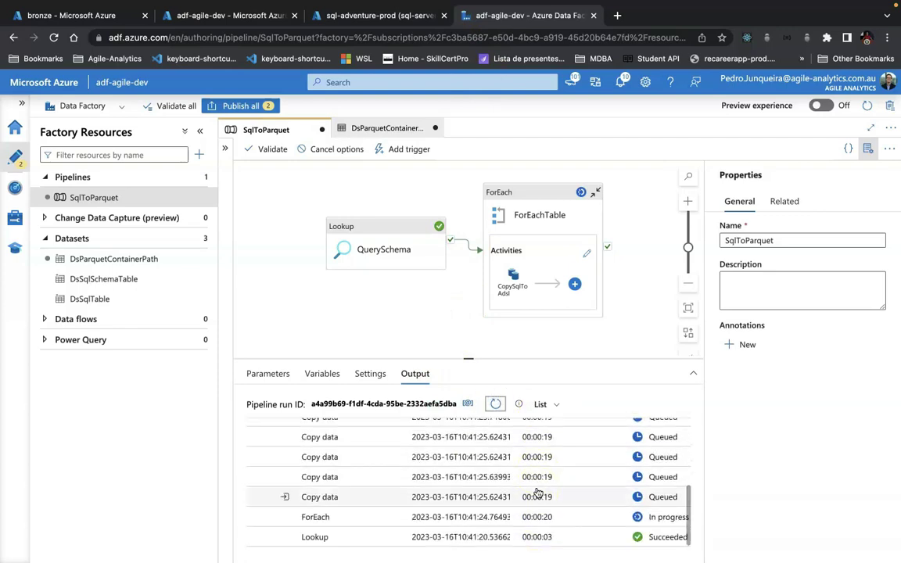
pyautogui.click(495, 404)
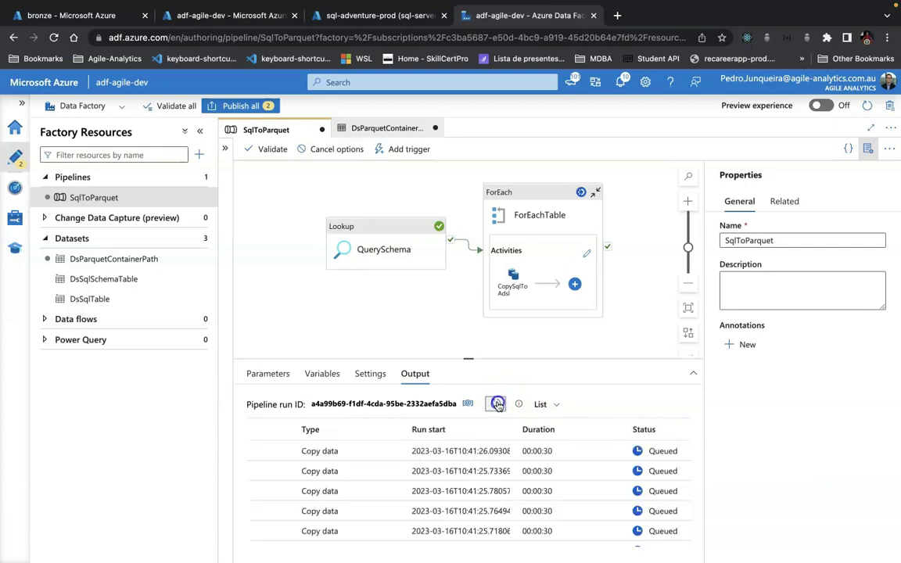
pyautogui.click(496, 404)
pyautogui.click(497, 405)
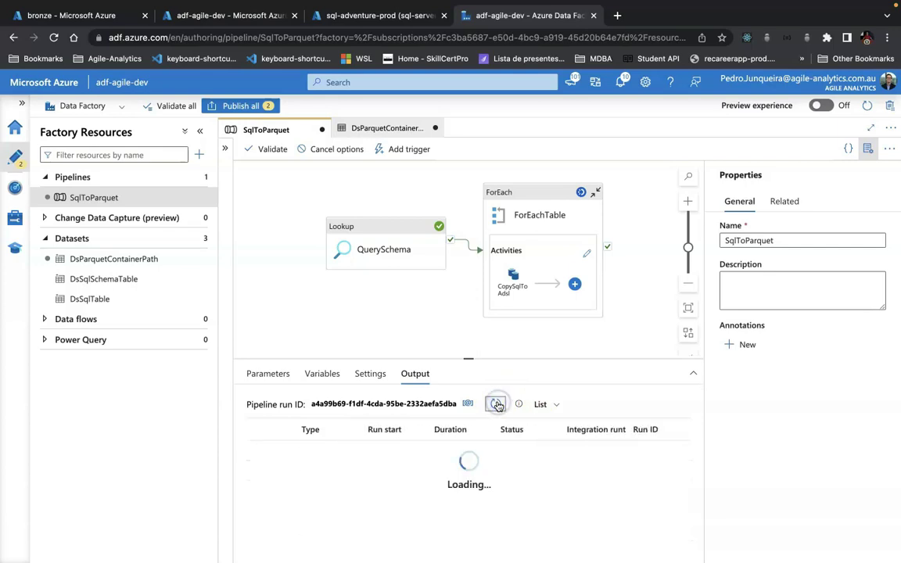
pyautogui.click(497, 405)
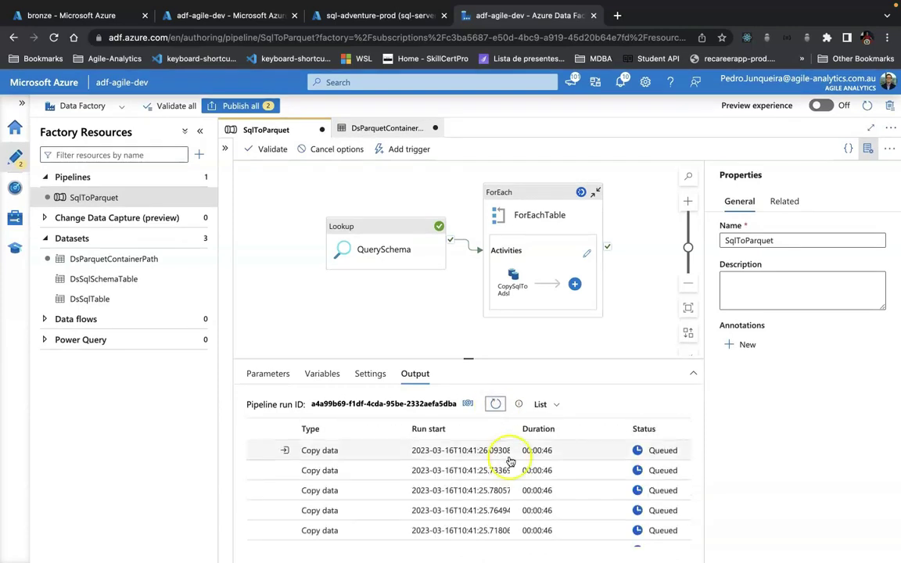
pyautogui.click(496, 405)
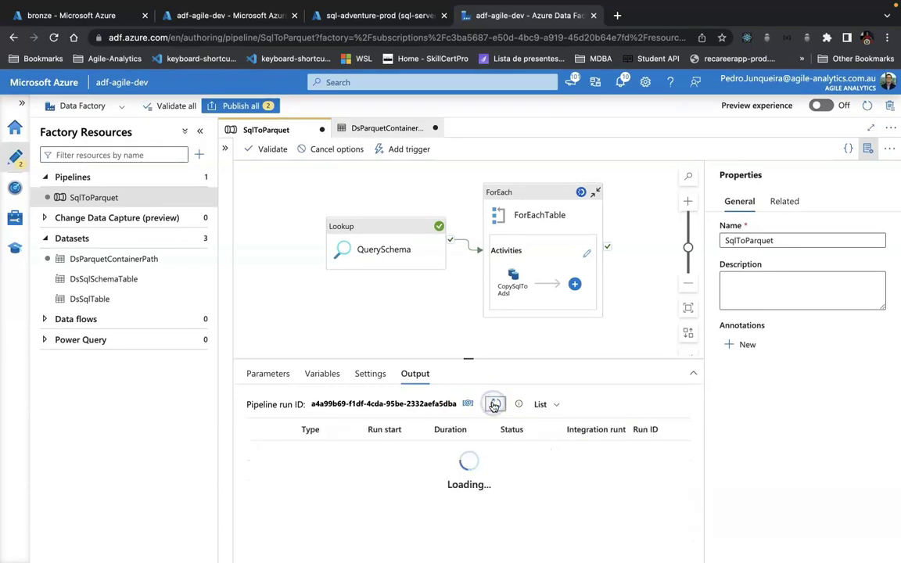
# Go back to the bronze container in the Azure portal and refresh the SalesLT folder to check for the copied tables
pyautogui.click(376, 17)
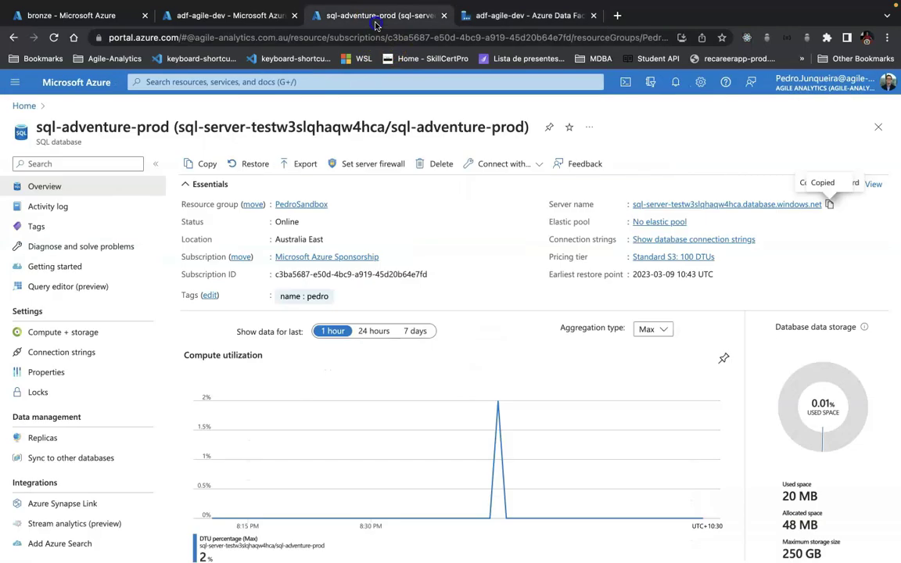
pyautogui.click(108, 17)
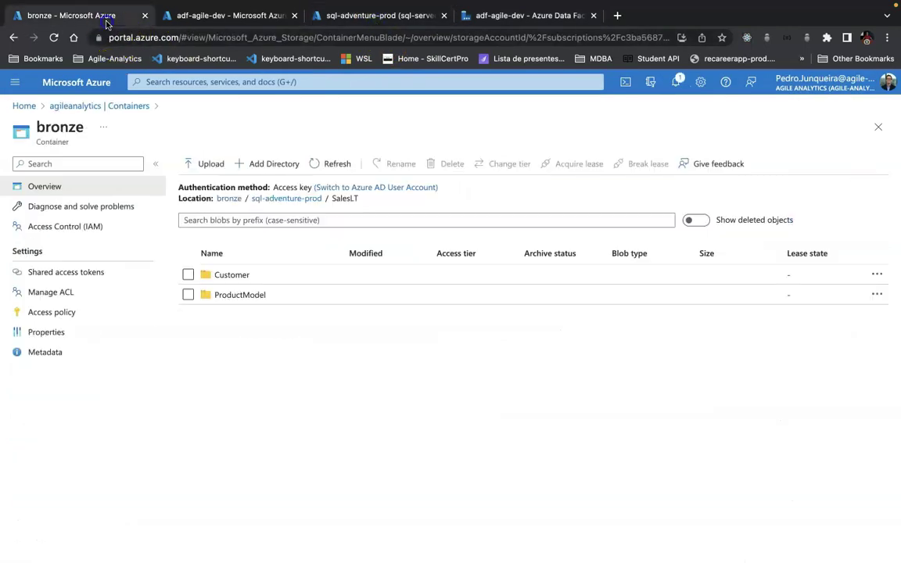
pyautogui.click(329, 164)
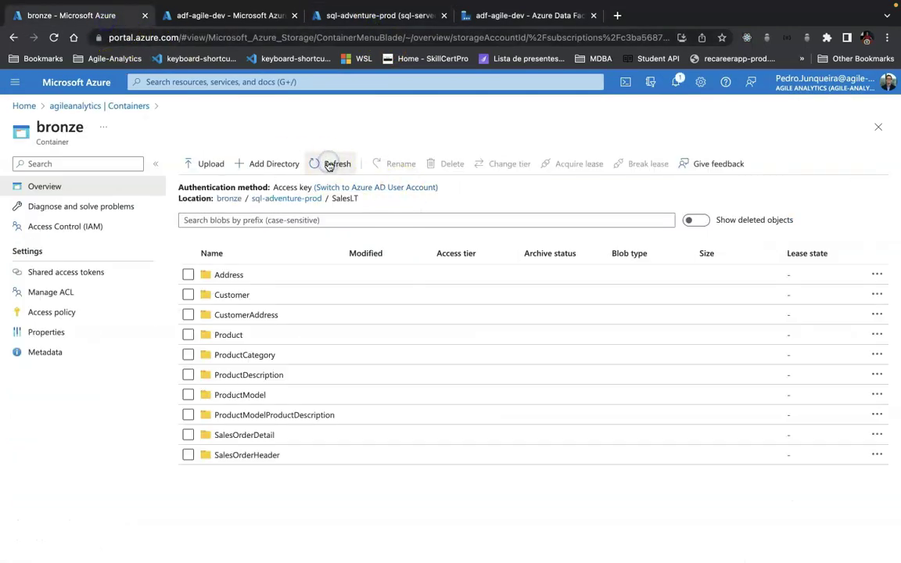
pyautogui.click(329, 165)
# Switch to Data Factory again, refresh the debug run's output, and review the final status of every activity down to the lookup
pyautogui.click(509, 18)
pyautogui.click(495, 403)
pyautogui.scroll(-5, 505, 505)
pyautogui.moveTo(512, 513)
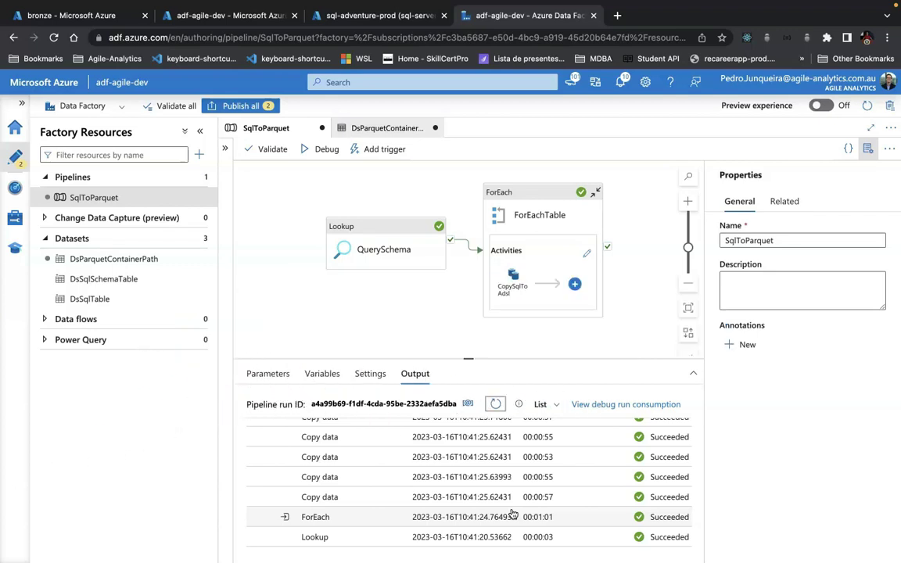
pyautogui.hotkey('ctrl', 'Up')
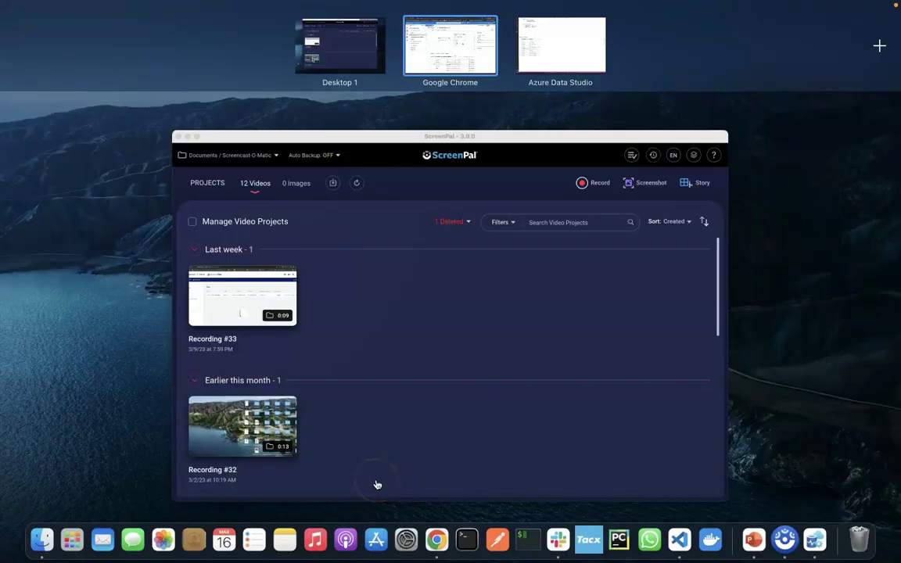
pyautogui.click(376, 485)
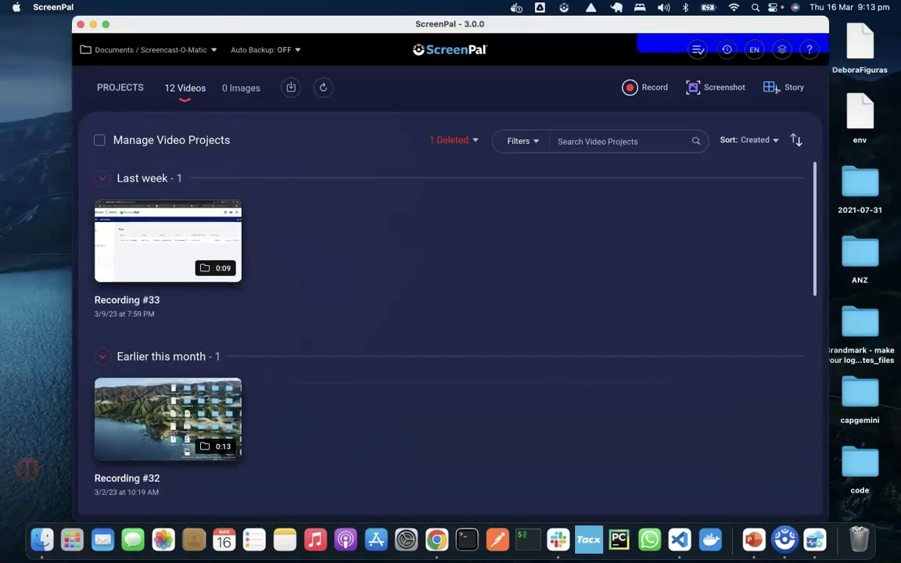